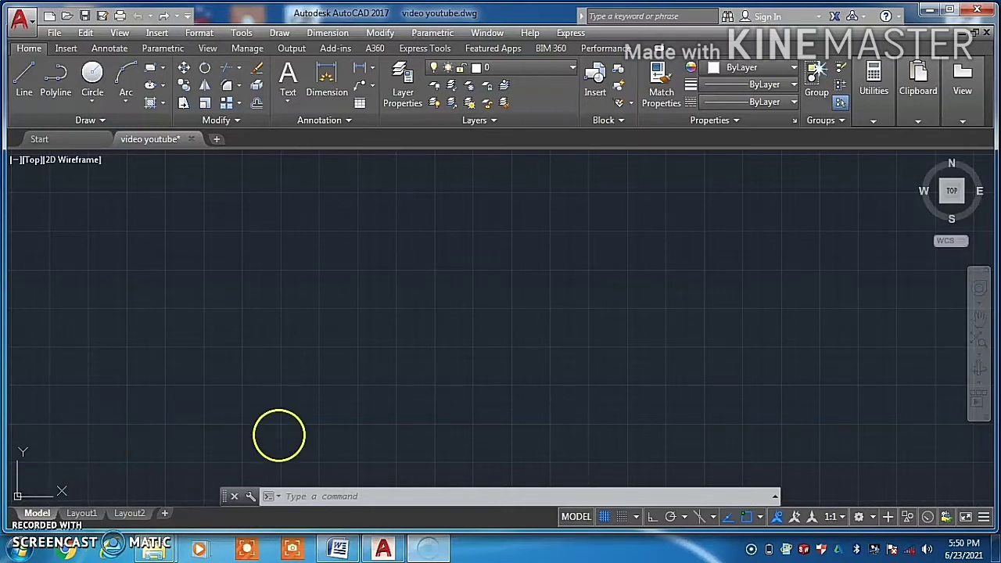
With Ortho on, draw the plate's top edge, right side and lower-right bottom edge.
{"action": "type", "text": "l"}
{"action": "key", "text": "Return"}
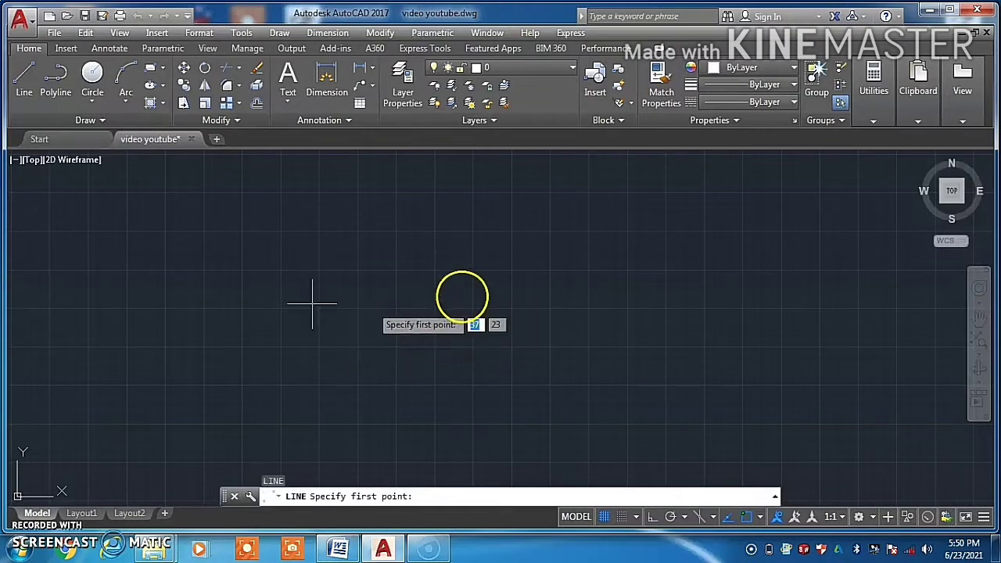
{"action": "left_click", "coordinate": [115, 203]}
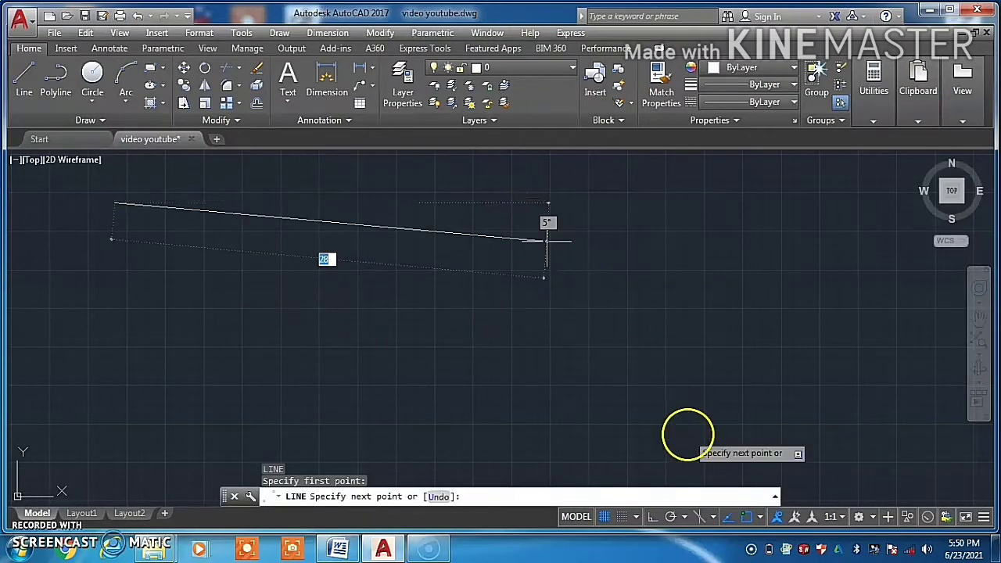
{"action": "left_click", "coordinate": [653, 517]}
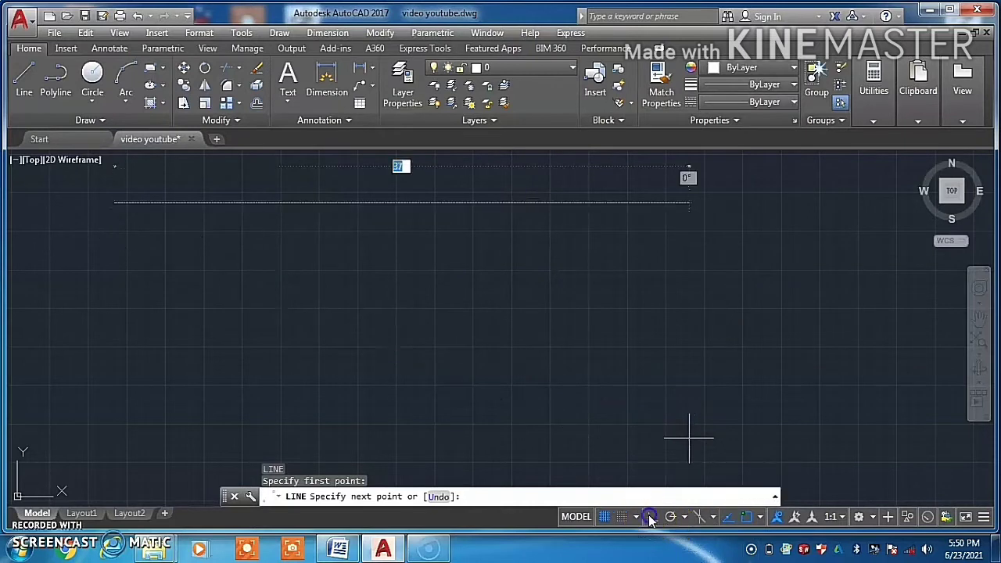
{"action": "left_click", "coordinate": [647, 203]}
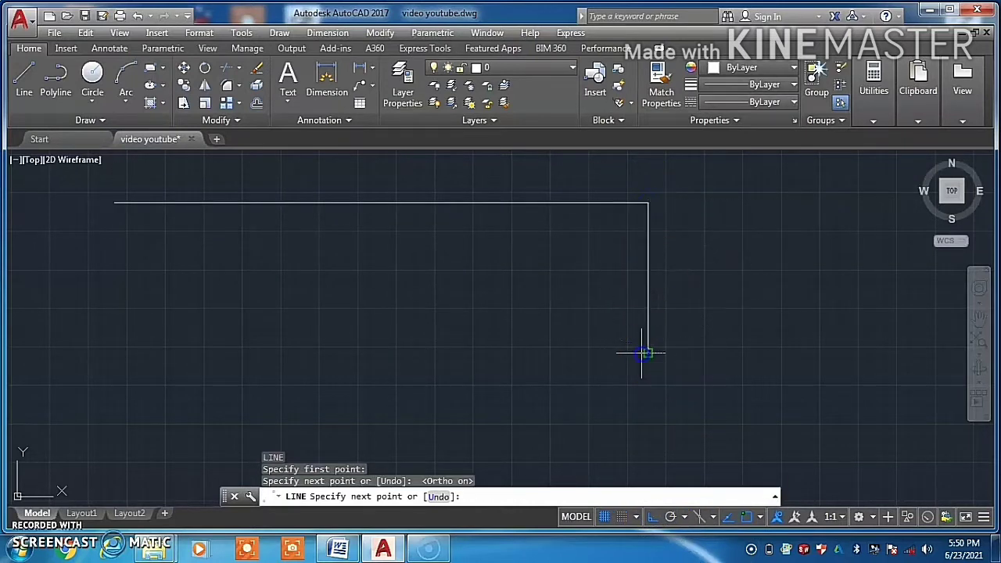
{"action": "left_click", "coordinate": [646, 353]}
{"action": "left_click", "coordinate": [474, 352]}
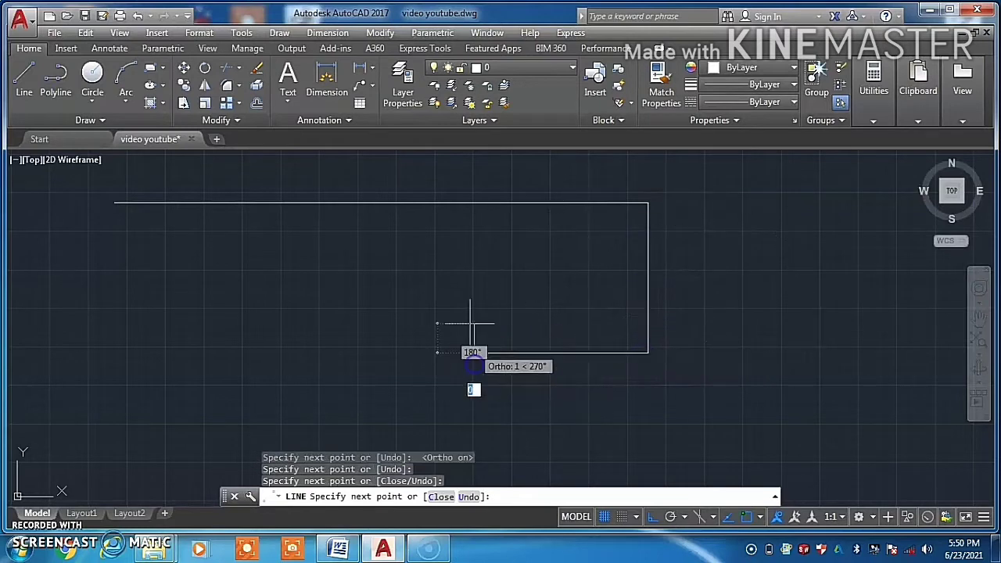
Draw the notch's sides and top and the lower-left edge, closing the outline at the start point.
{"action": "left_click", "coordinate": [473, 266]}
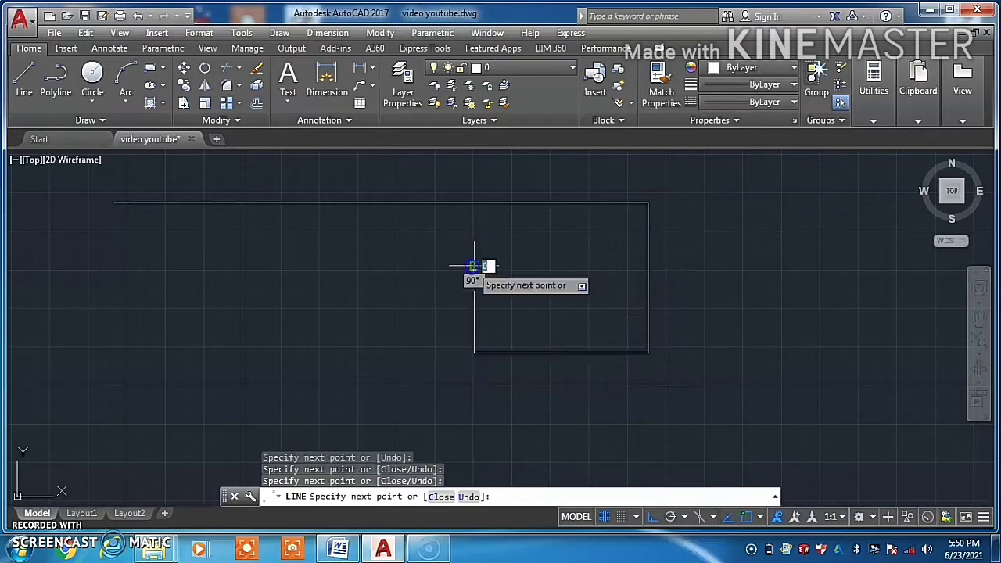
{"action": "left_click", "coordinate": [261, 266]}
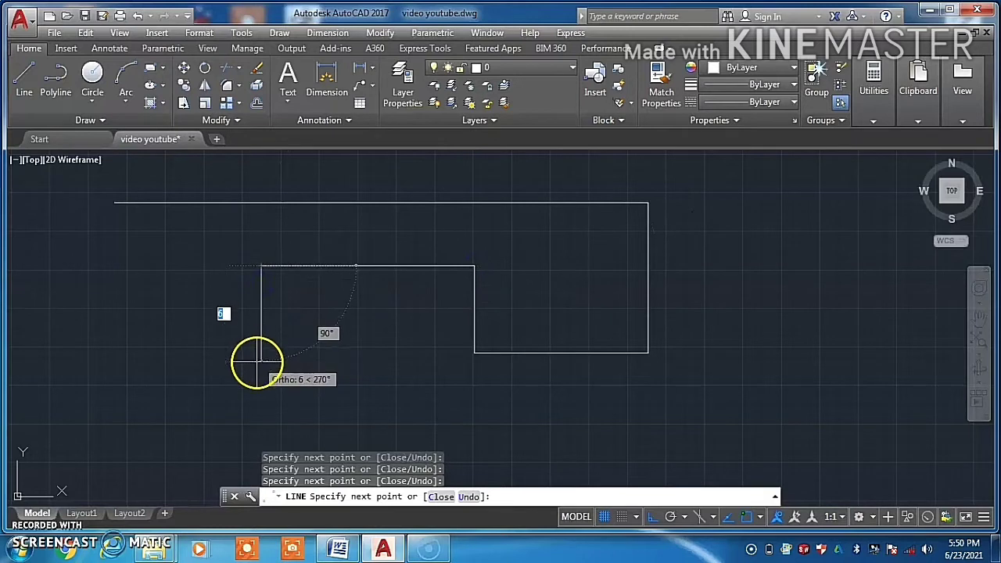
{"action": "left_click", "coordinate": [260, 353]}
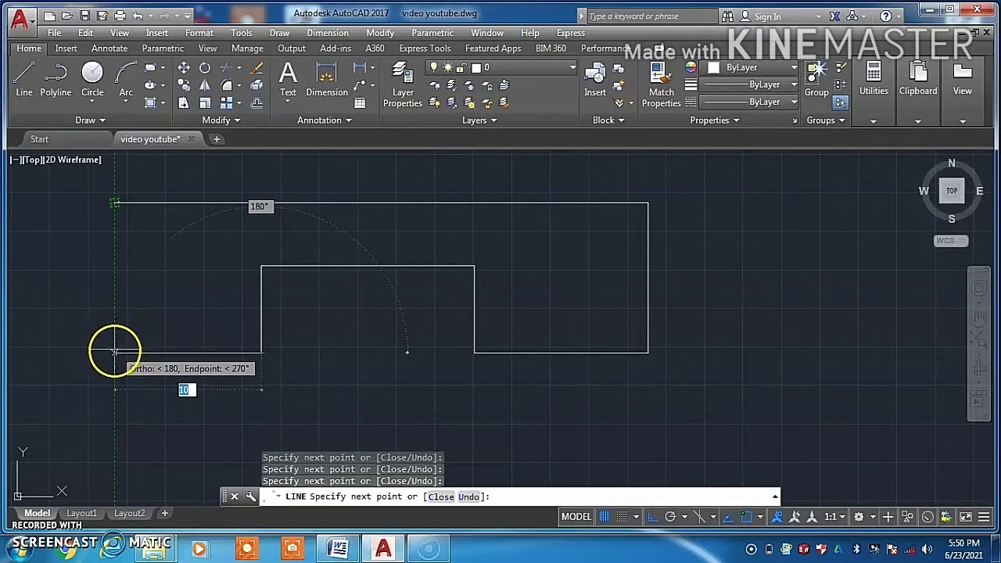
{"action": "left_click", "coordinate": [114, 352]}
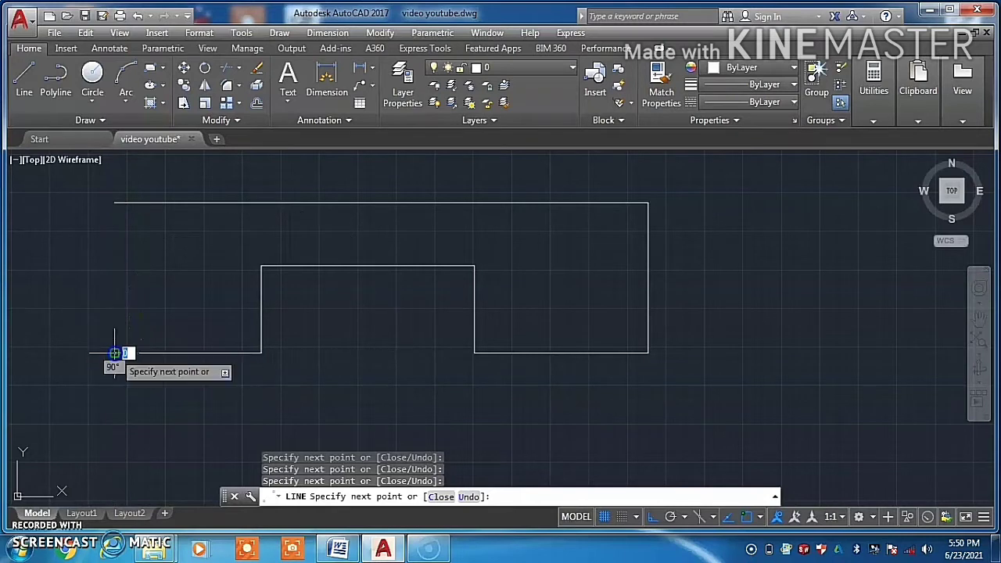
{"action": "left_click", "coordinate": [114, 203]}
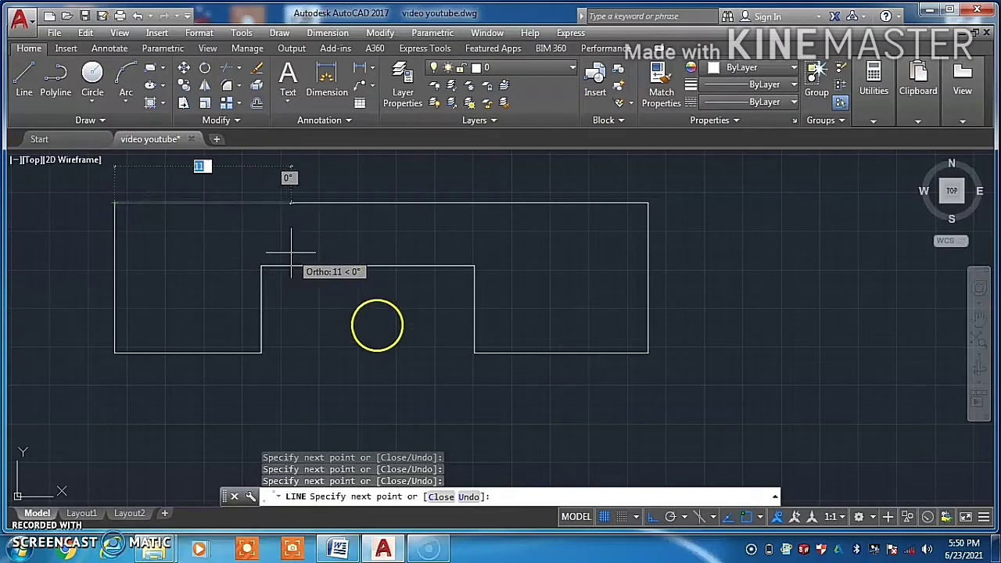
{"action": "key", "text": "Escape"}
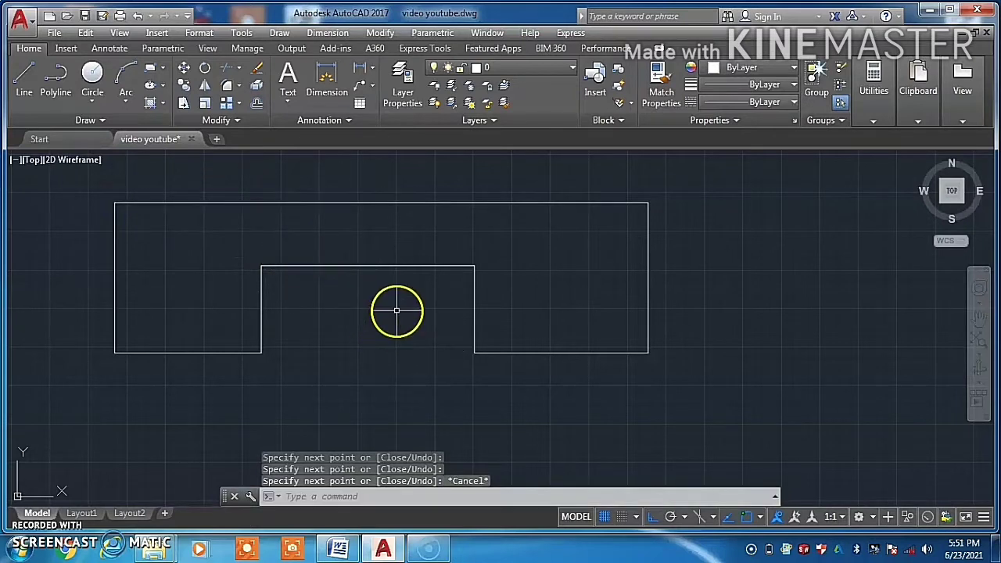
{"action": "key", "text": "Return"}
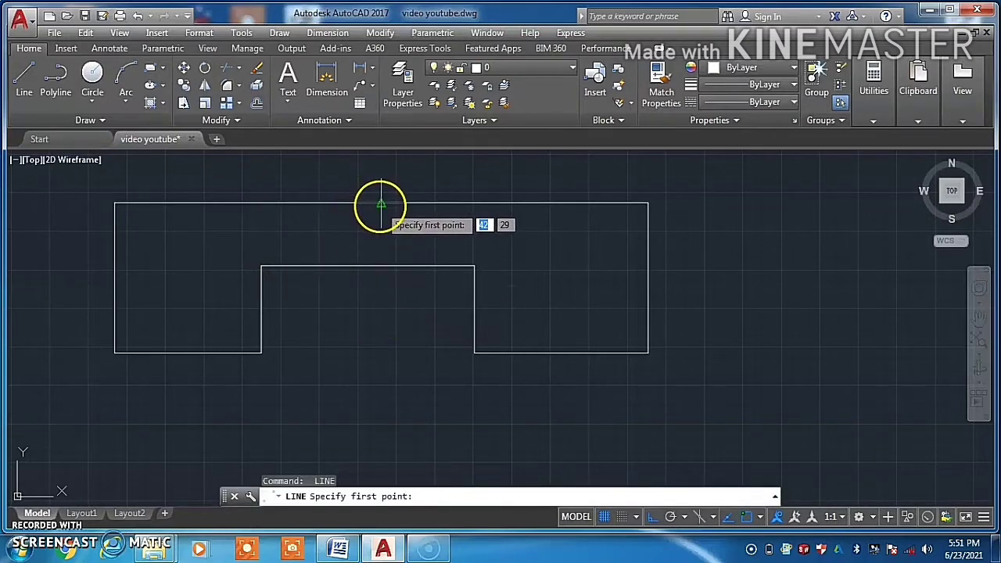
Draw a slanted line from the top edge to the notch, then erase it.
{"action": "left_click", "coordinate": [380, 204]}
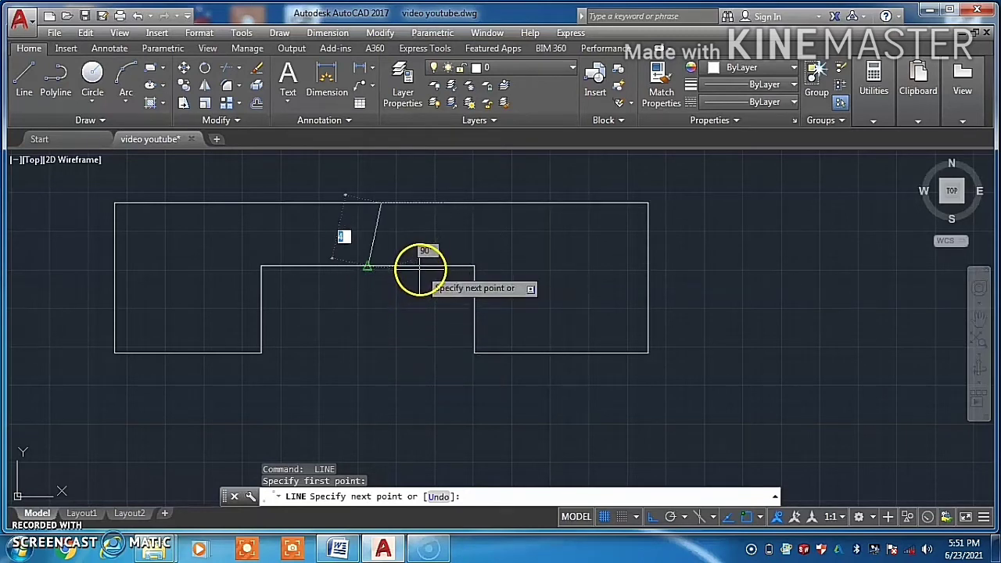
{"action": "left_click", "coordinate": [421, 267]}
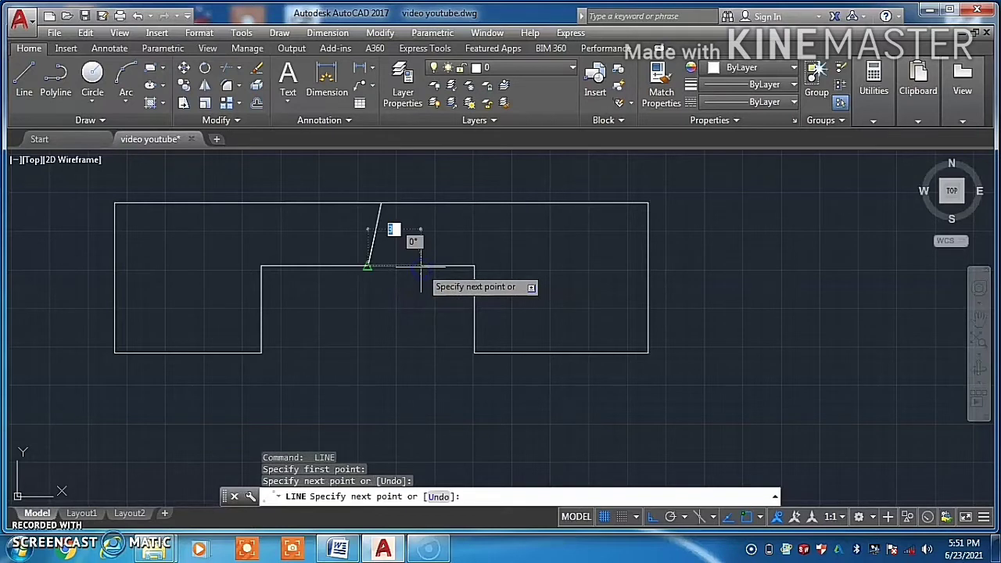
{"action": "key", "text": "Escape"}
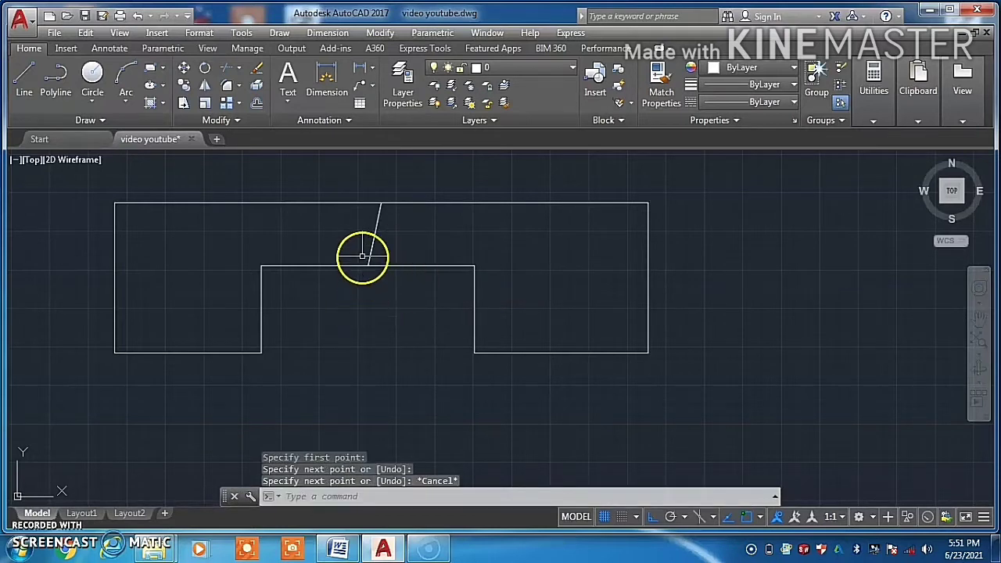
{"action": "left_click", "coordinate": [370, 252]}
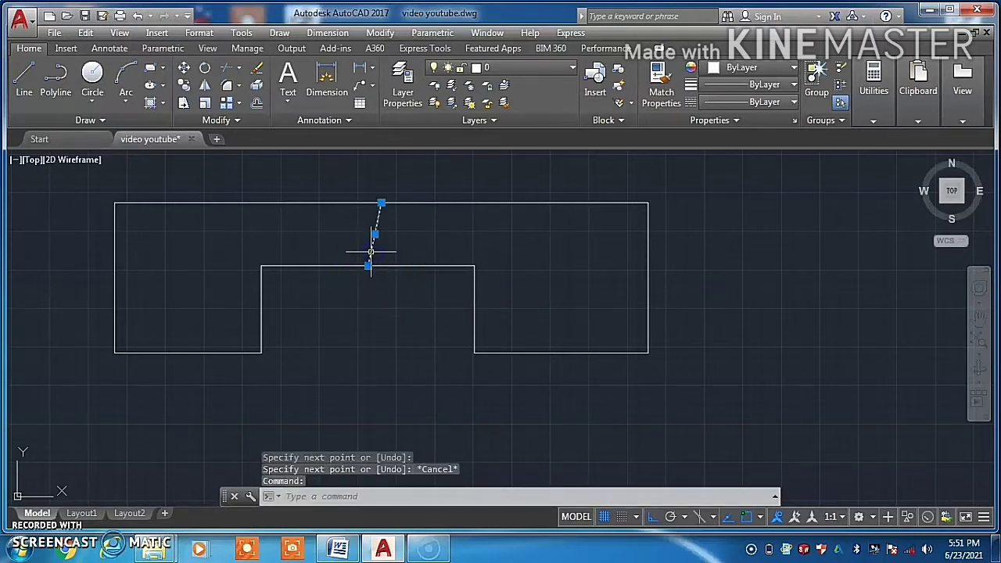
{"action": "key", "text": "Delete"}
{"action": "key", "text": "Return"}
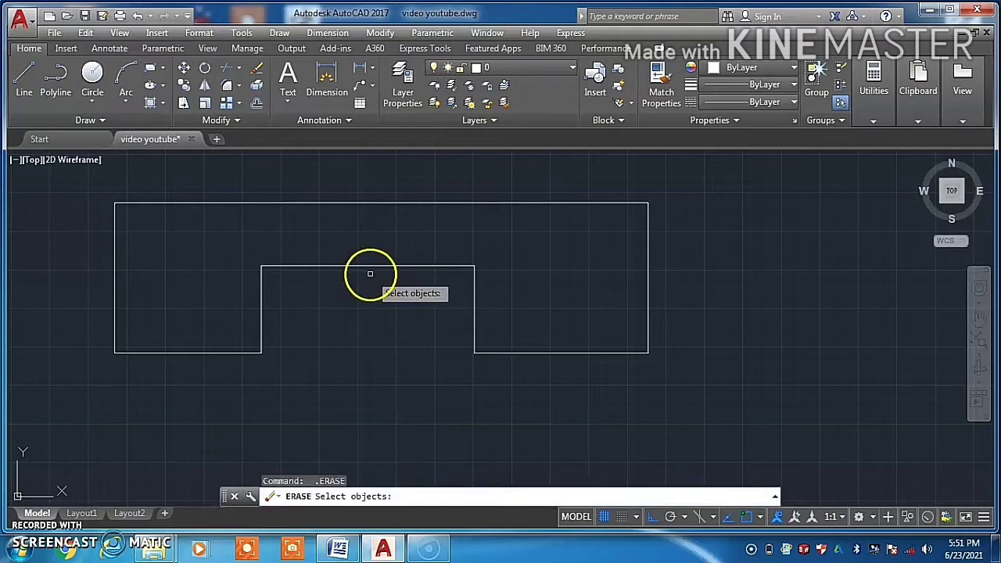
{"action": "key", "text": "Escape"}
{"action": "key", "text": "Escape"}
{"action": "key", "text": "Escape"}
Draw a slanted line from the notch top to the top-edge midpoint, then delete it.
{"action": "type", "text": "l"}
{"action": "key", "text": "Return"}
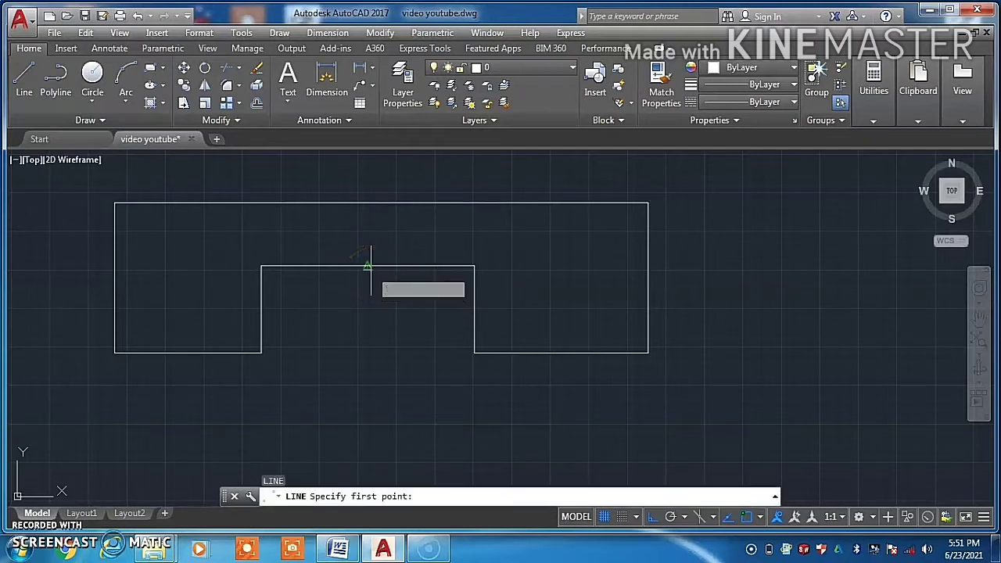
{"action": "left_click", "coordinate": [368, 267]}
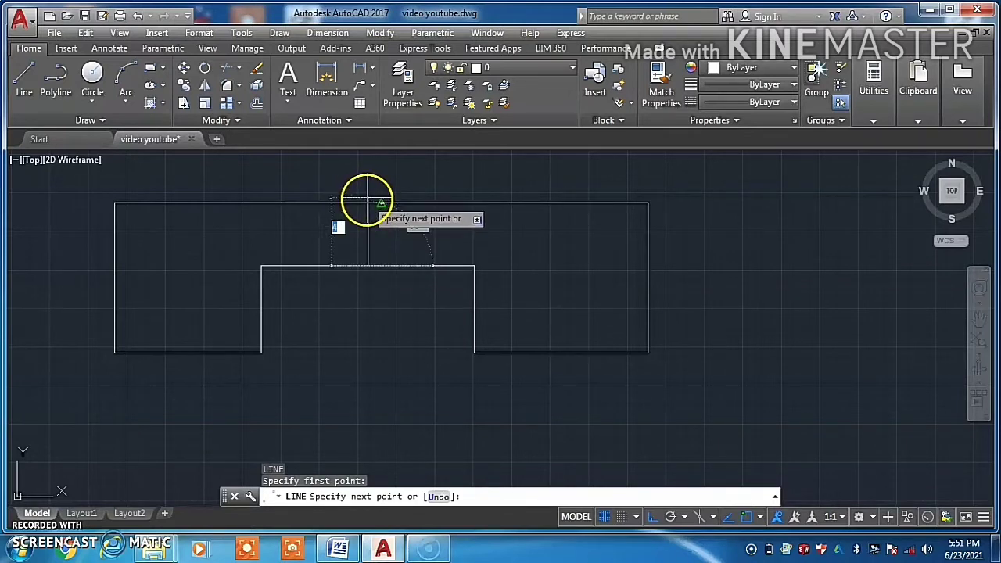
{"action": "left_click", "coordinate": [368, 202]}
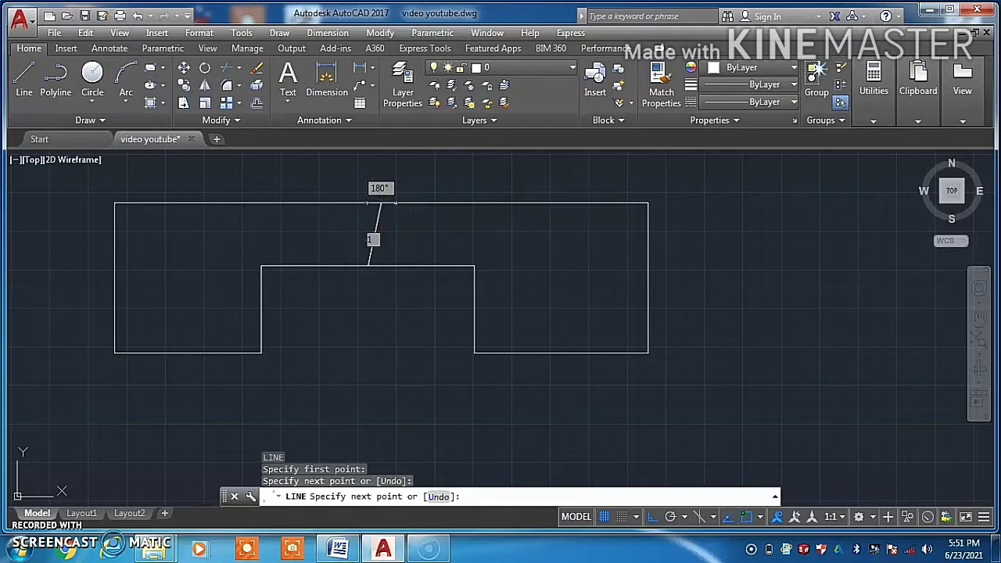
{"action": "key", "text": "Escape"}
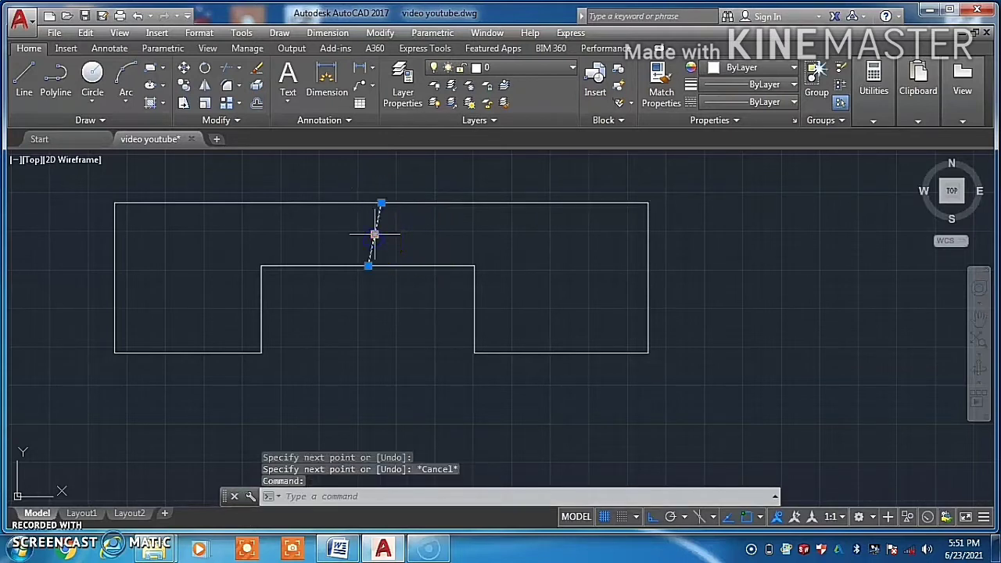
{"action": "key", "text": "Delete"}
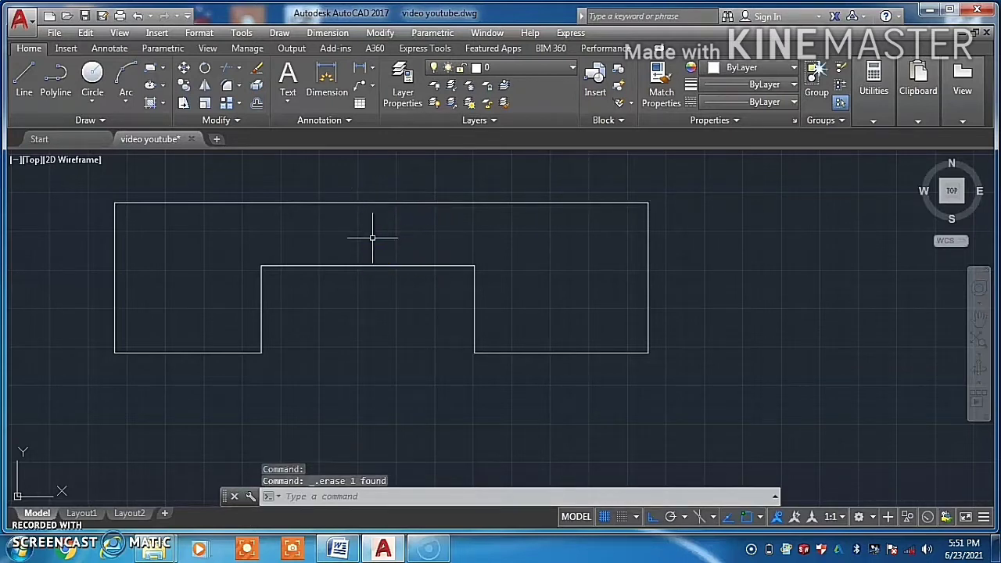
Select the notch top and plate top edges, try a grip stretch, then cancel it.
{"action": "left_click", "coordinate": [362, 267]}
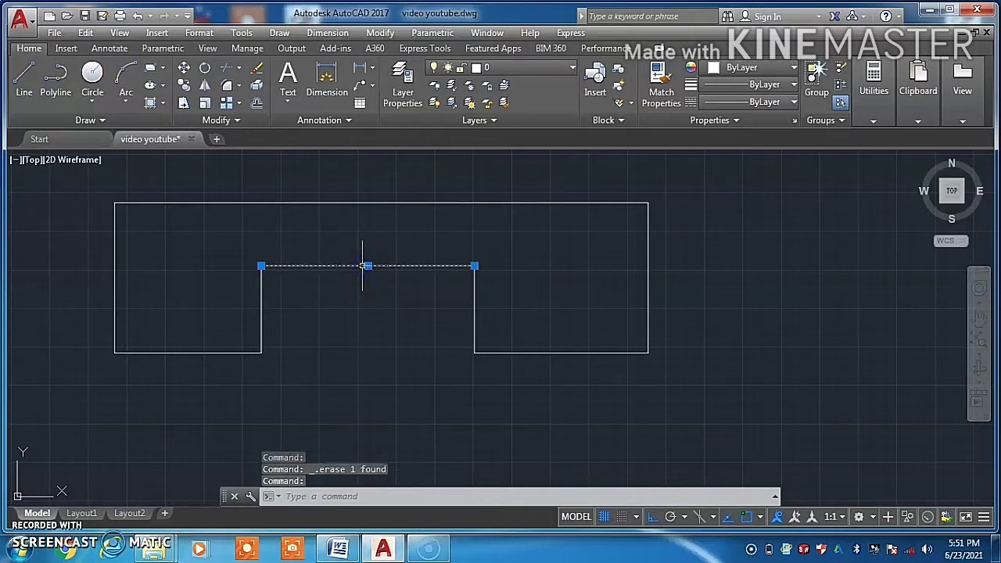
{"action": "left_click", "coordinate": [365, 301]}
{"action": "key", "text": "Escape"}
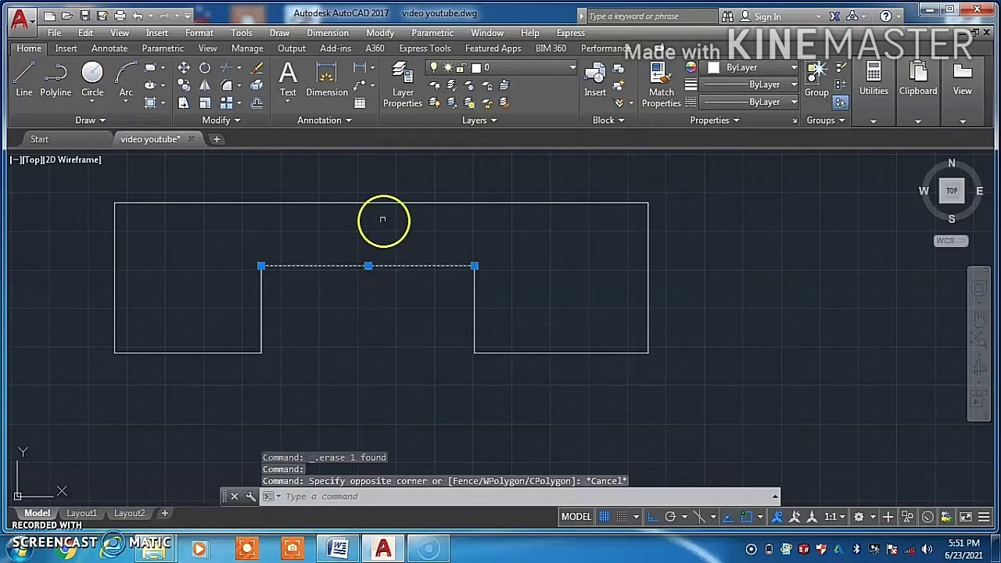
{"action": "left_click", "coordinate": [372, 203]}
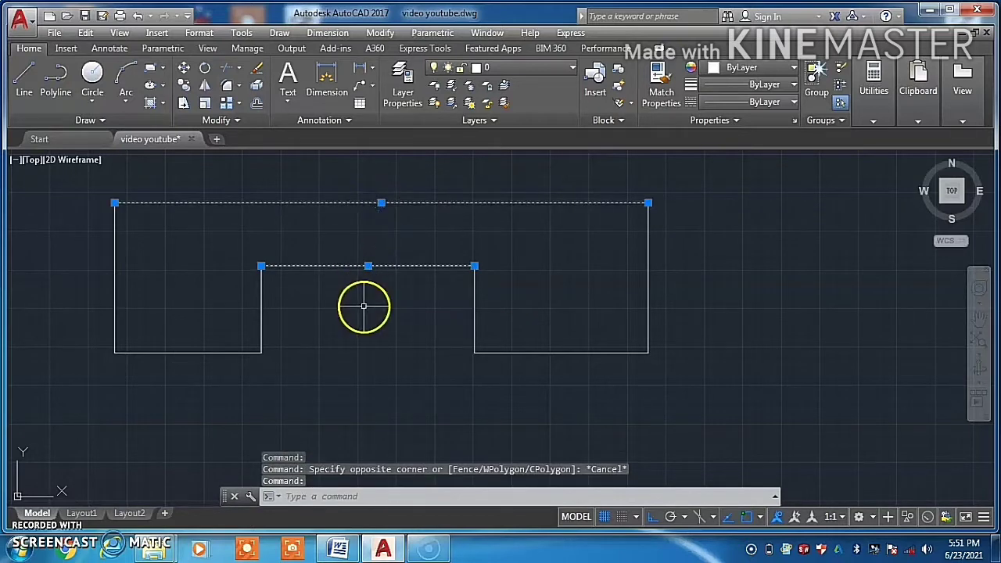
{"action": "left_click", "coordinate": [368, 265]}
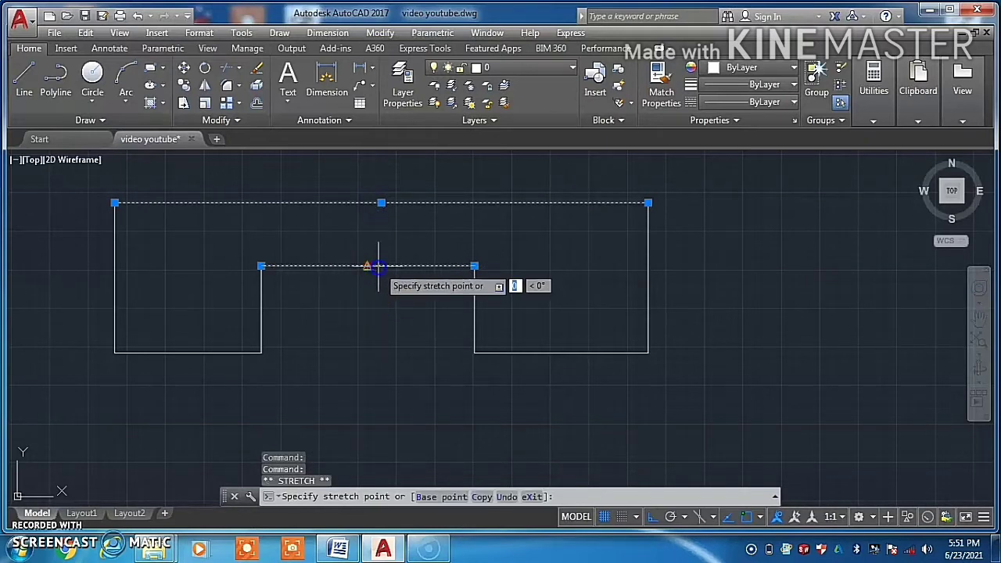
{"action": "left_click", "coordinate": [380, 266]}
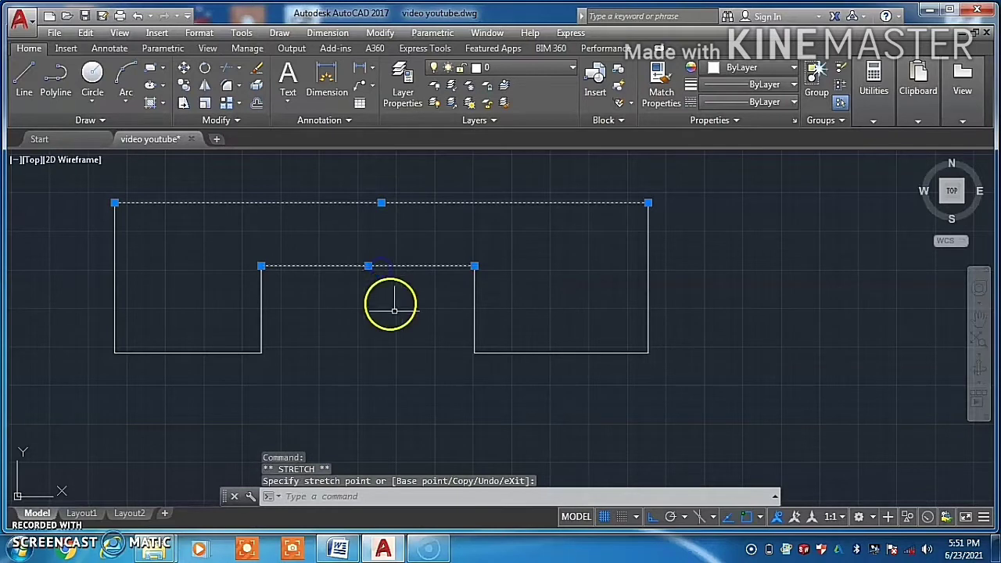
{"action": "key", "text": "Escape"}
{"action": "key", "text": "Escape"}
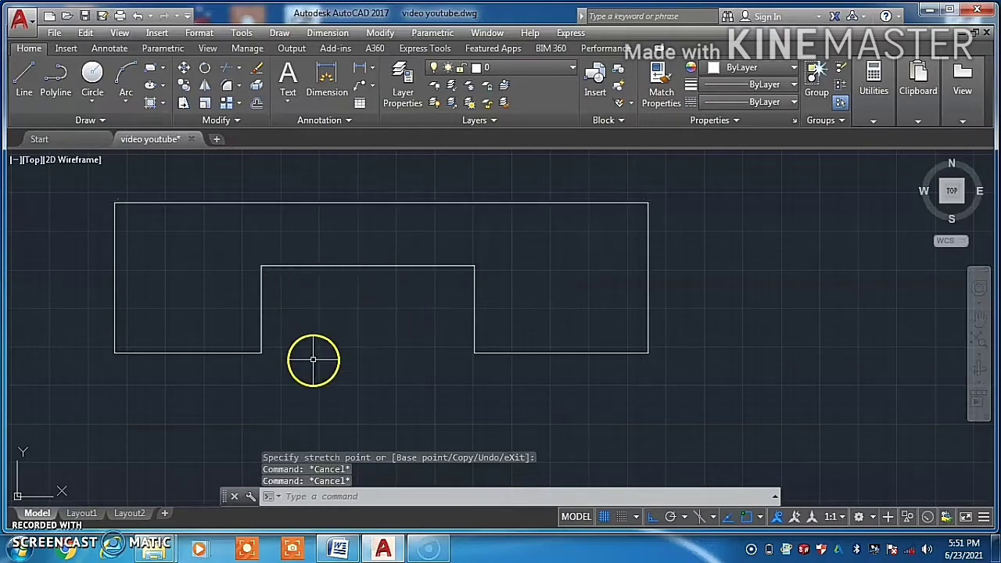
{"action": "type", "text": "l"}
{"action": "key", "text": "Return"}
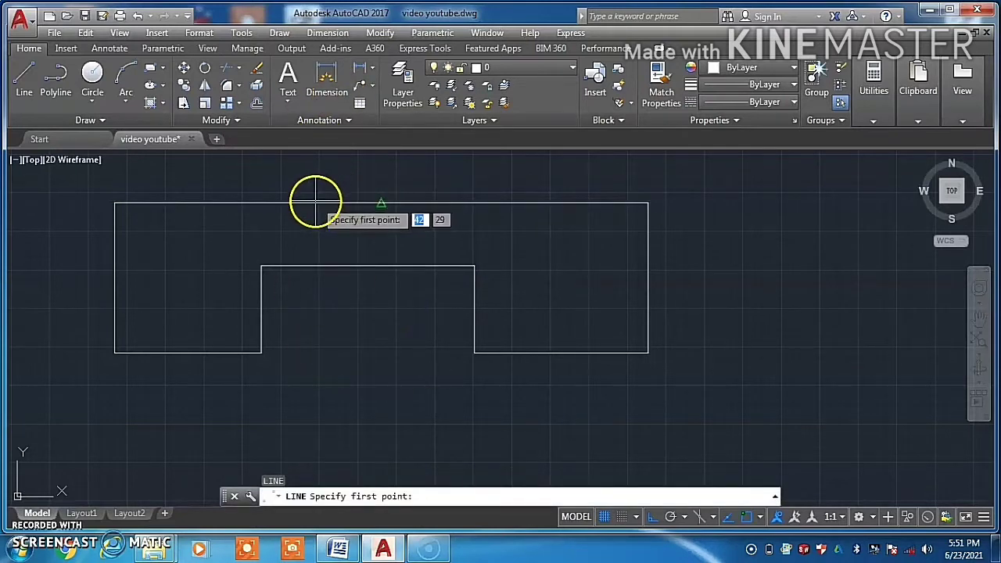
Draw a vertical line down from the top-edge midpoint and trim it at the notch's top edge.
{"action": "left_click", "coordinate": [313, 203]}
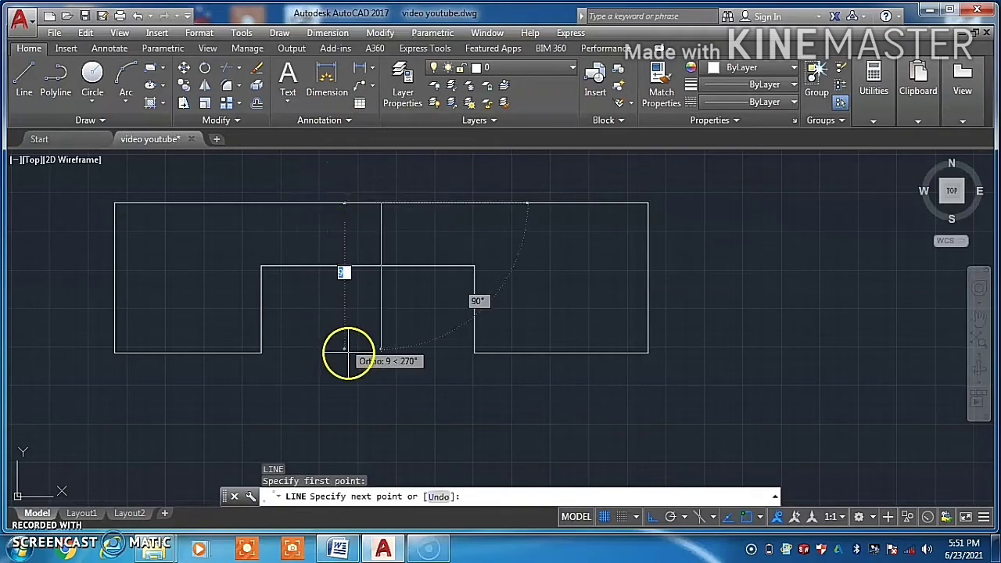
{"action": "left_click", "coordinate": [359, 331]}
{"action": "key", "text": "Escape"}
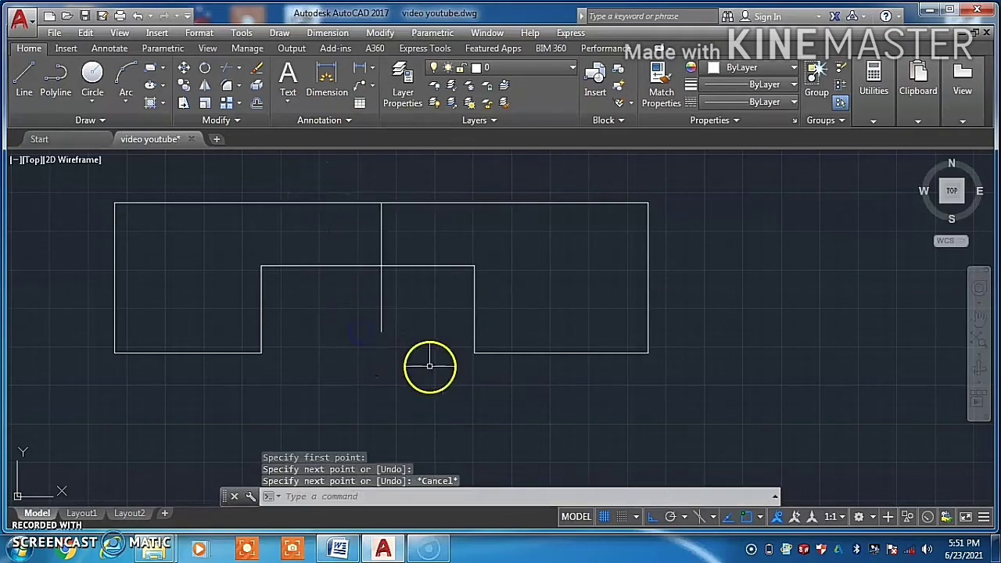
{"action": "type", "text": "tr"}
{"action": "key", "text": "Return"}
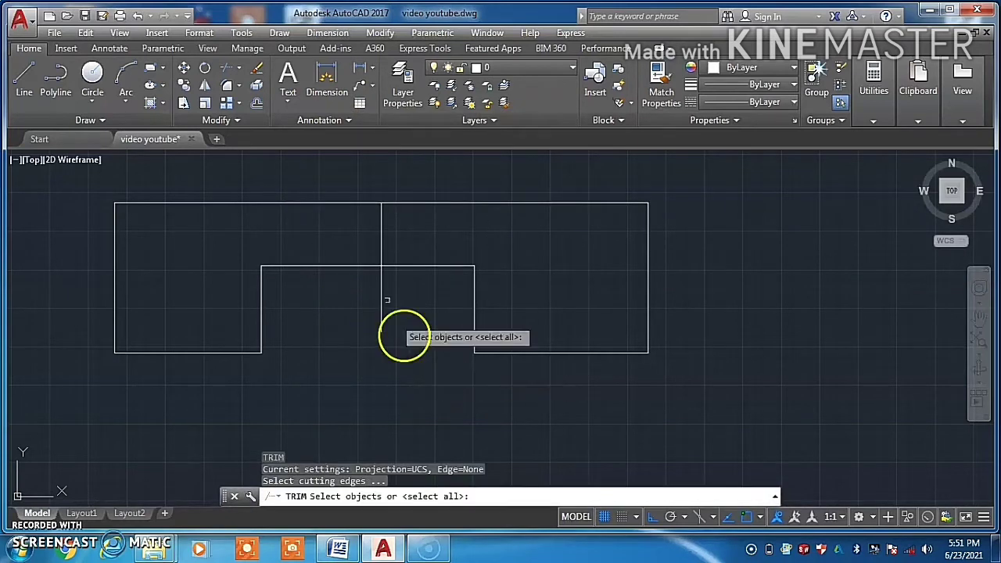
{"action": "key", "text": "Return"}
{"action": "left_click", "coordinate": [381, 298]}
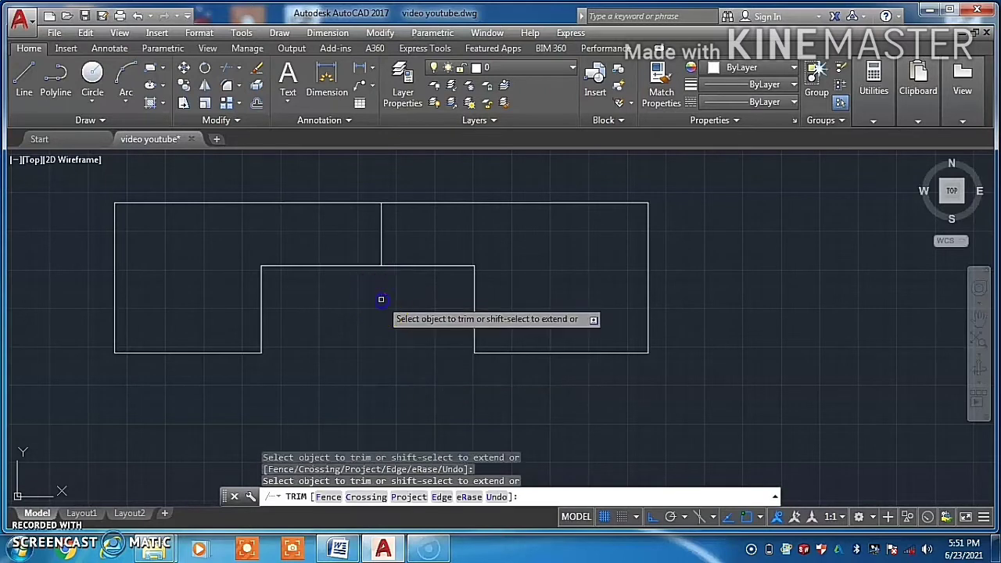
{"action": "key", "text": "Escape"}
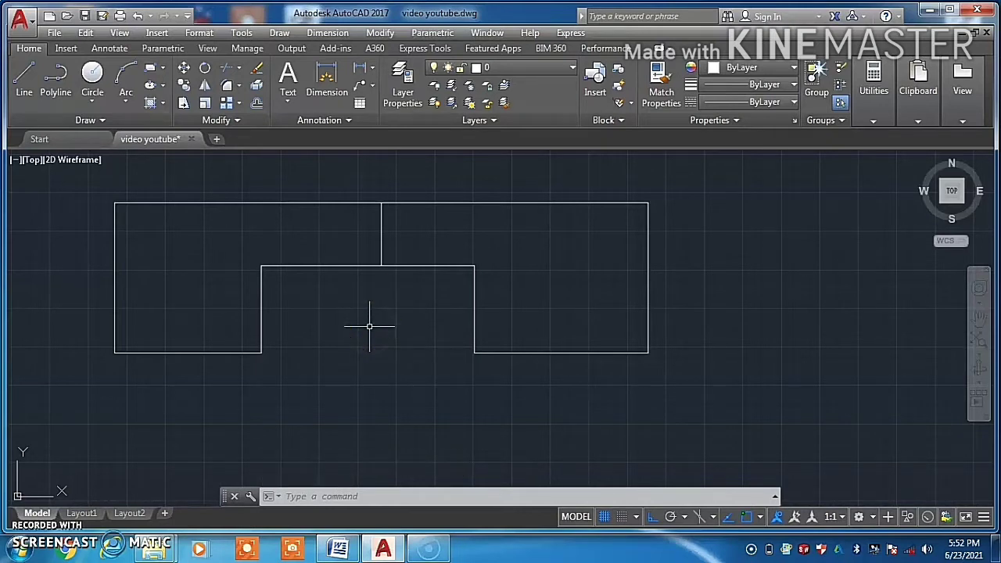
{"action": "type", "text": "UN"}
Confirm Decimal length units with 0 precision and Millimeters insertion scale.
{"action": "key", "text": "Return"}
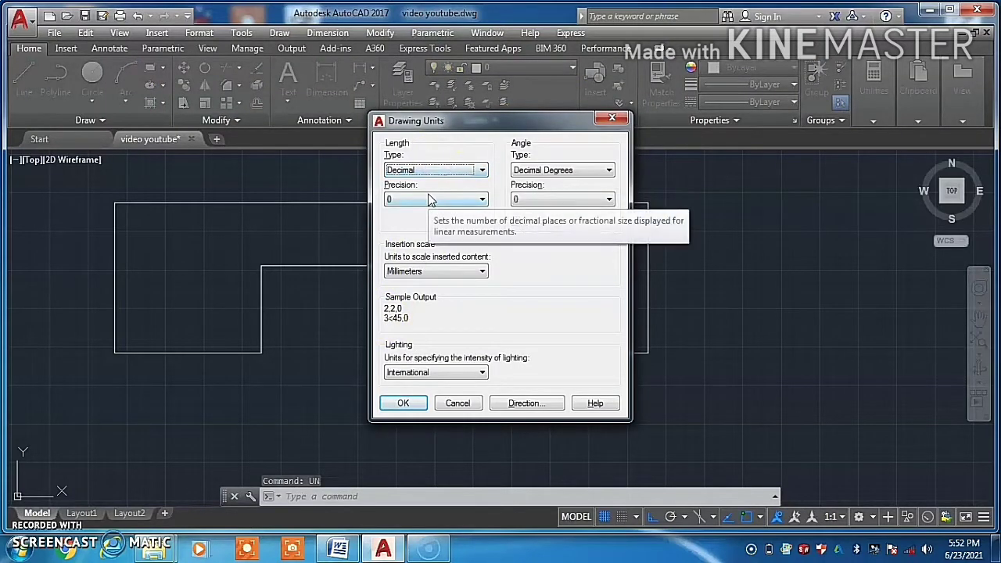
{"action": "left_click", "coordinate": [428, 200]}
{"action": "left_click", "coordinate": [426, 199]}
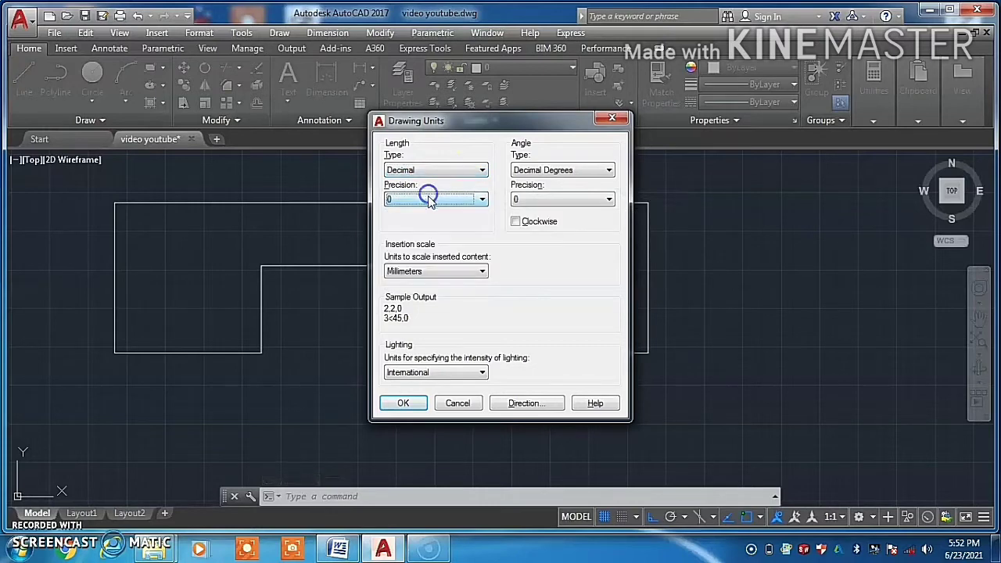
{"action": "left_click", "coordinate": [398, 407]}
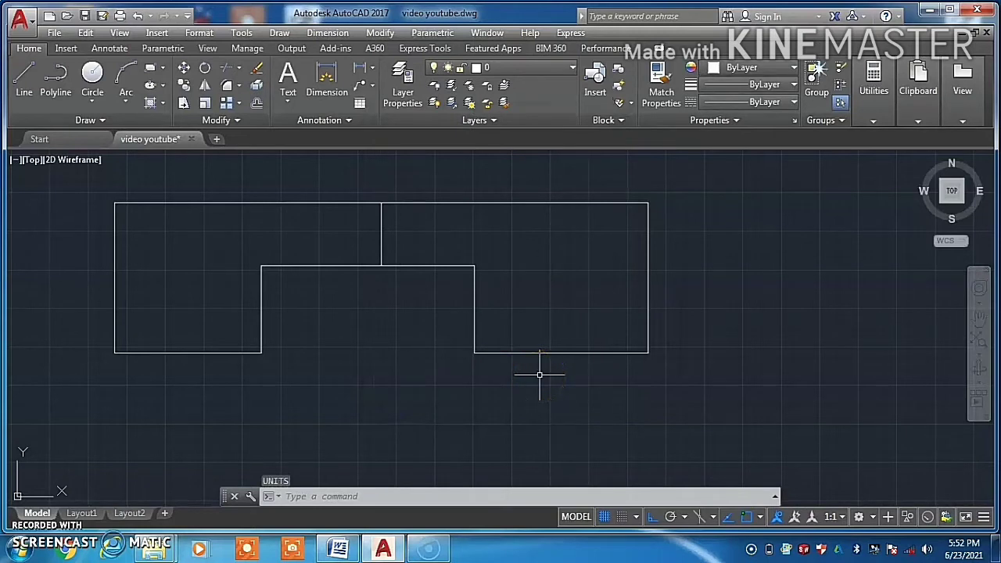
Add an mm suffix to the Standard style's primary units and set Standard current.
{"action": "type", "text": "d"}
{"action": "key", "text": "Return"}
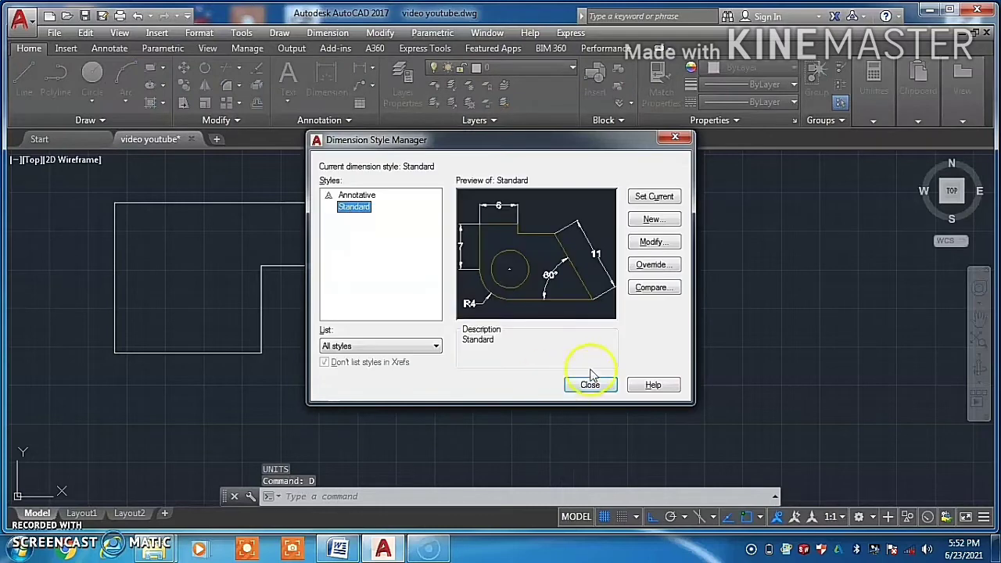
{"action": "left_click", "coordinate": [648, 242]}
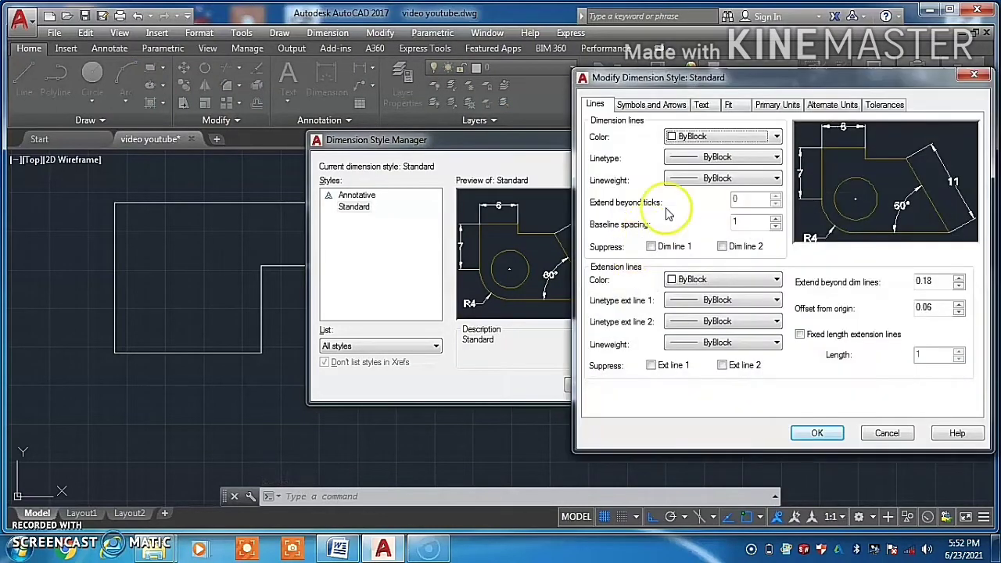
{"action": "left_click", "coordinate": [776, 106]}
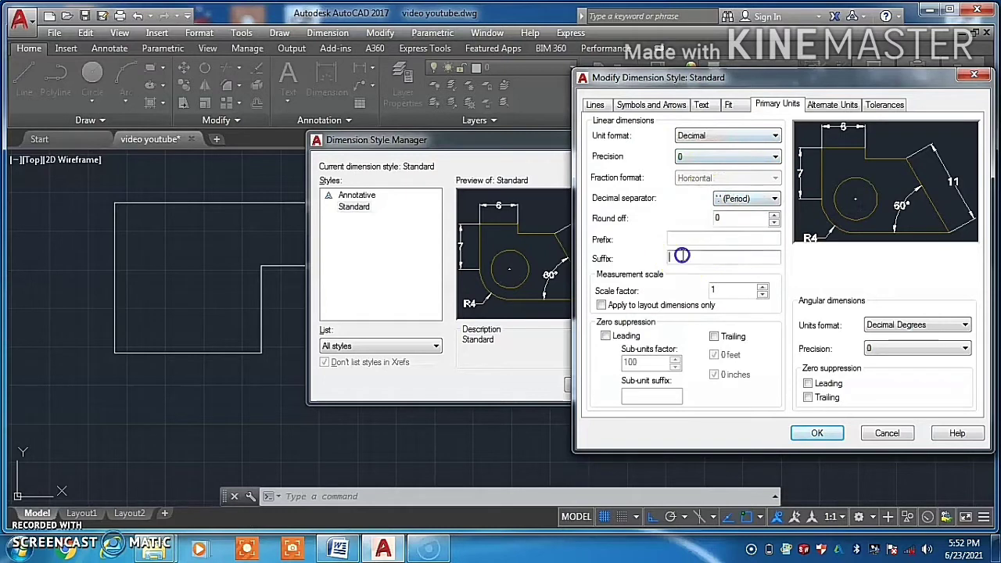
{"action": "type", "text": "mm"}
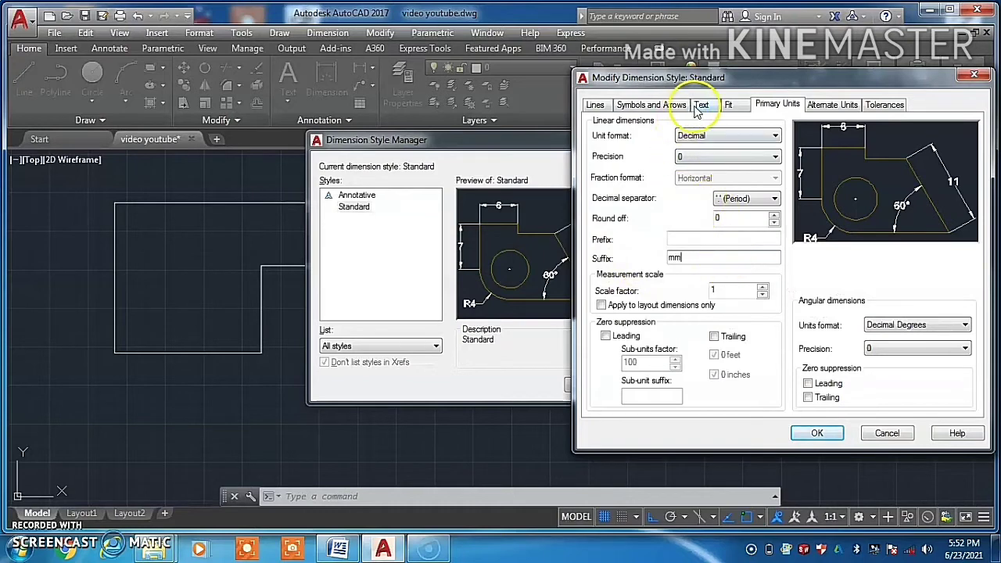
{"action": "left_click", "coordinate": [654, 106]}
{"action": "left_click", "coordinate": [595, 106]}
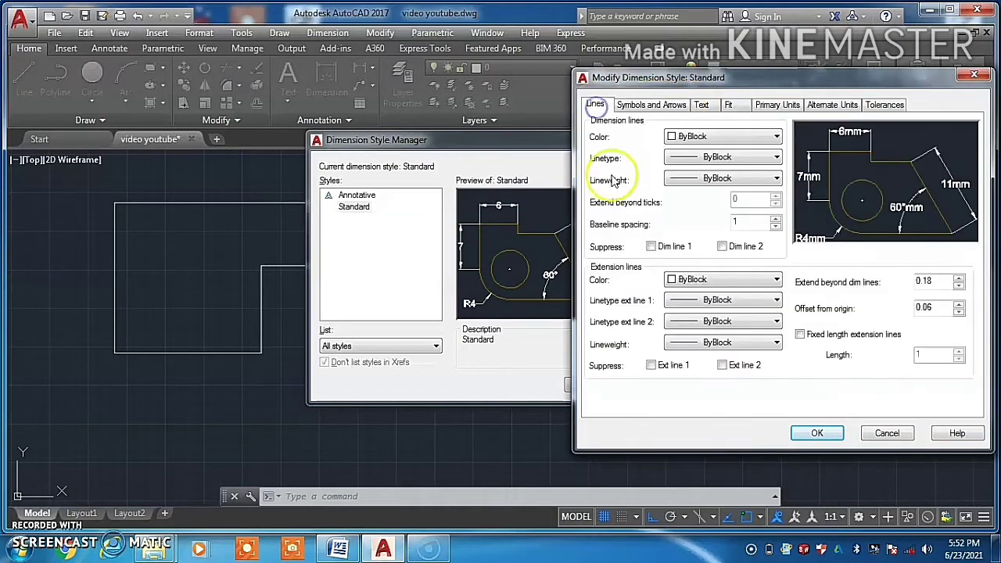
{"action": "left_click", "coordinate": [634, 104]}
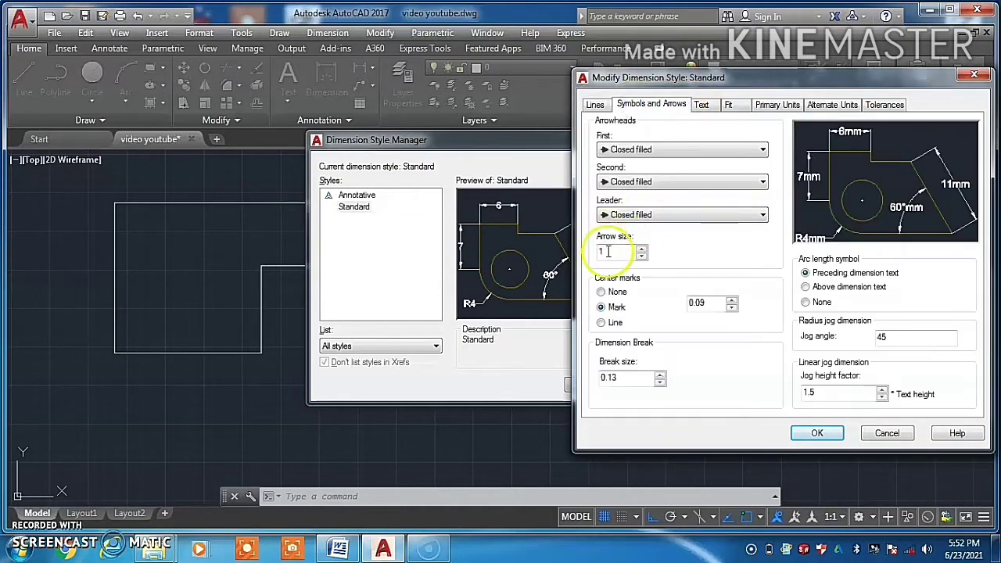
{"action": "left_click", "coordinate": [702, 105]}
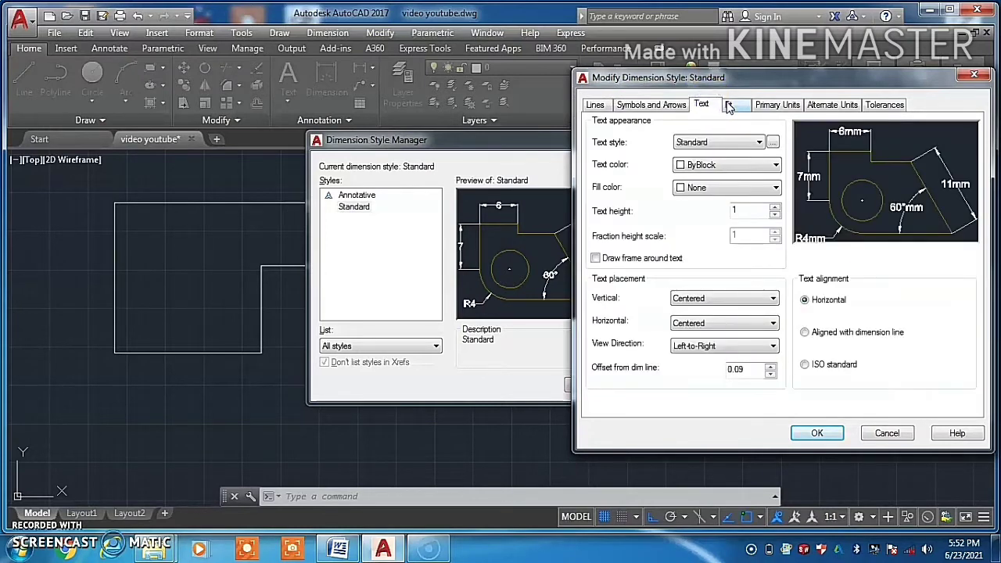
{"action": "left_click", "coordinate": [816, 433]}
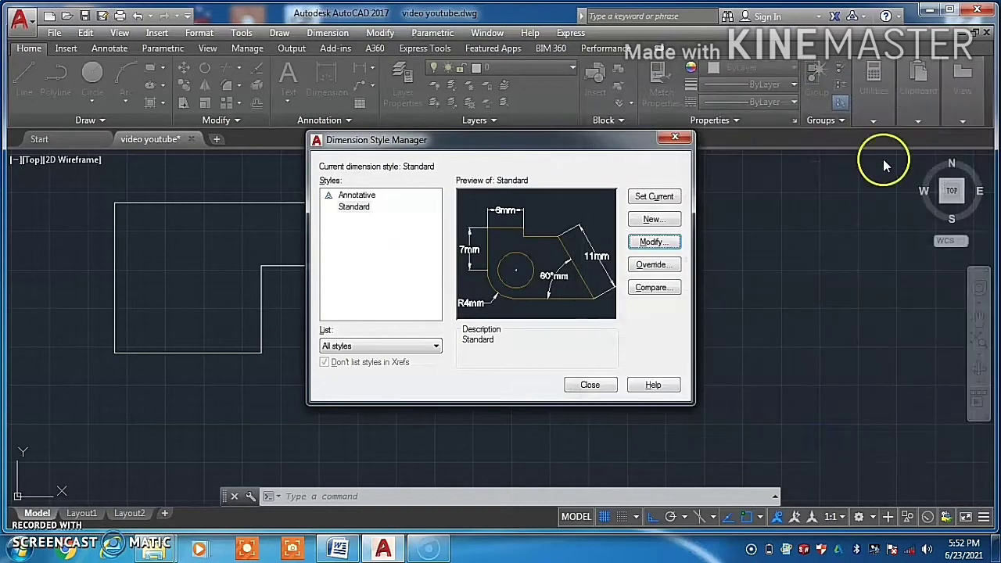
{"action": "left_click", "coordinate": [648, 200]}
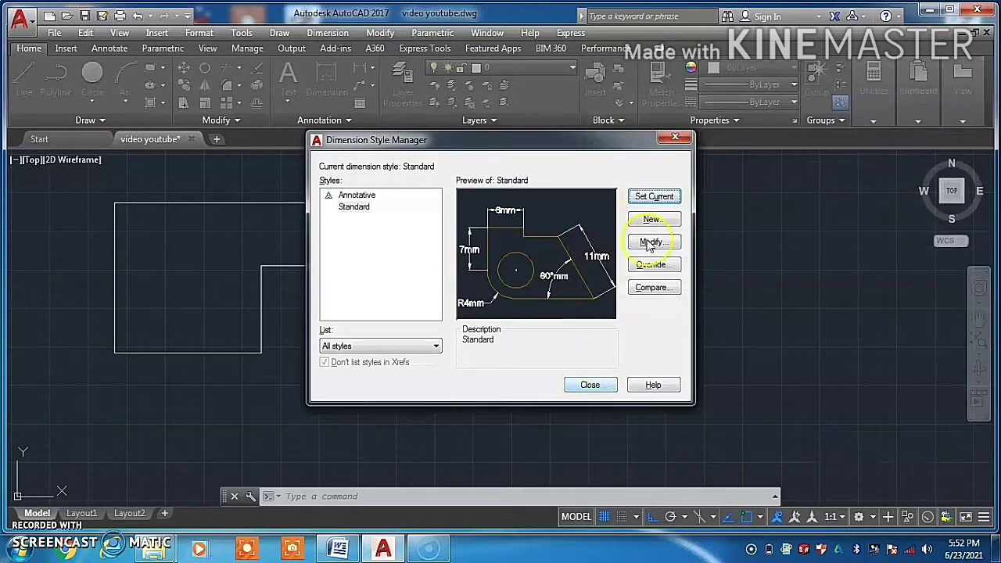
Dimension the 35mm top edge between the top corners, placed above the plate with Ortho off.
{"action": "left_click", "coordinate": [589, 384]}
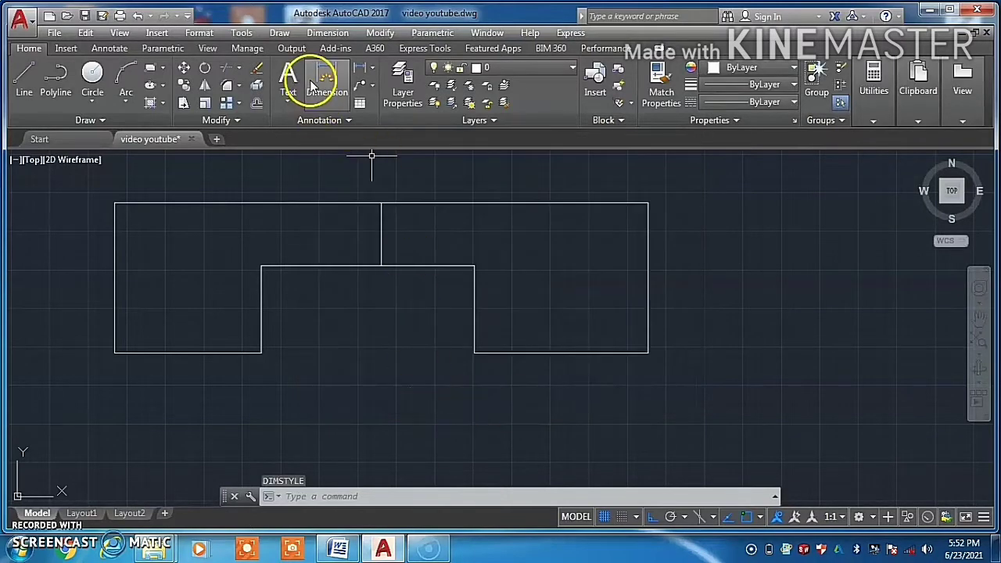
{"action": "left_click", "coordinate": [316, 80]}
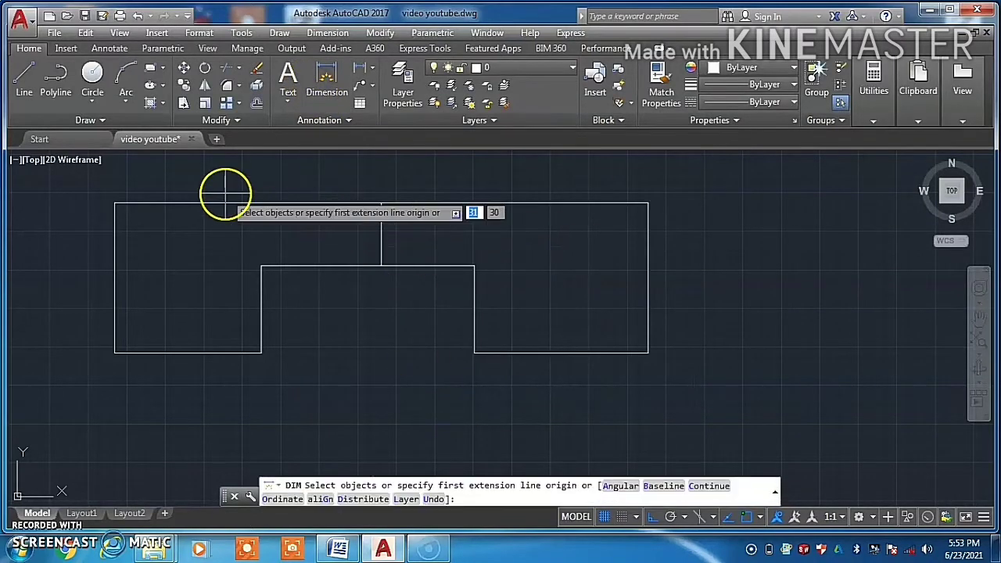
{"action": "left_click", "coordinate": [115, 203]}
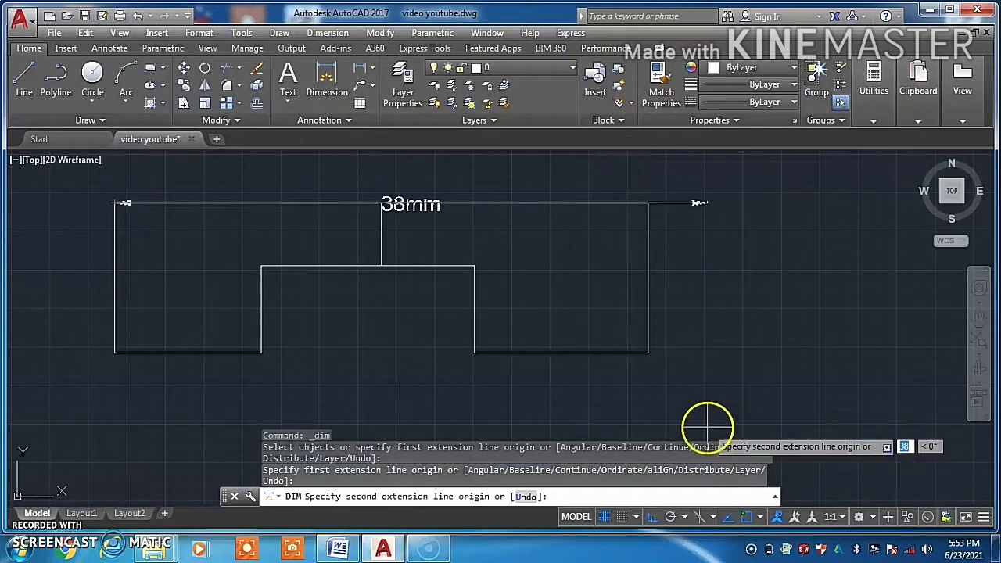
{"action": "left_click", "coordinate": [652, 517]}
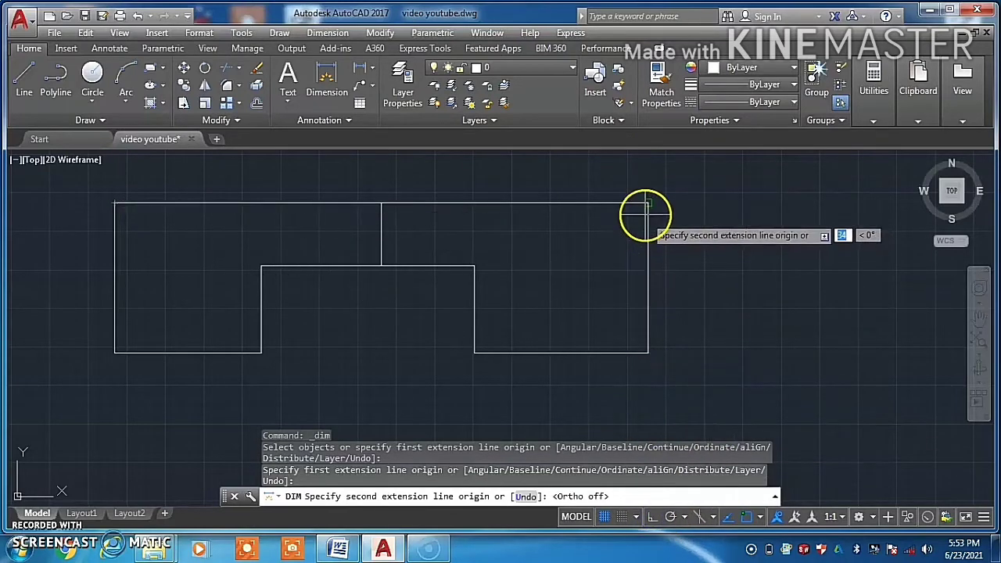
{"action": "left_click", "coordinate": [647, 204]}
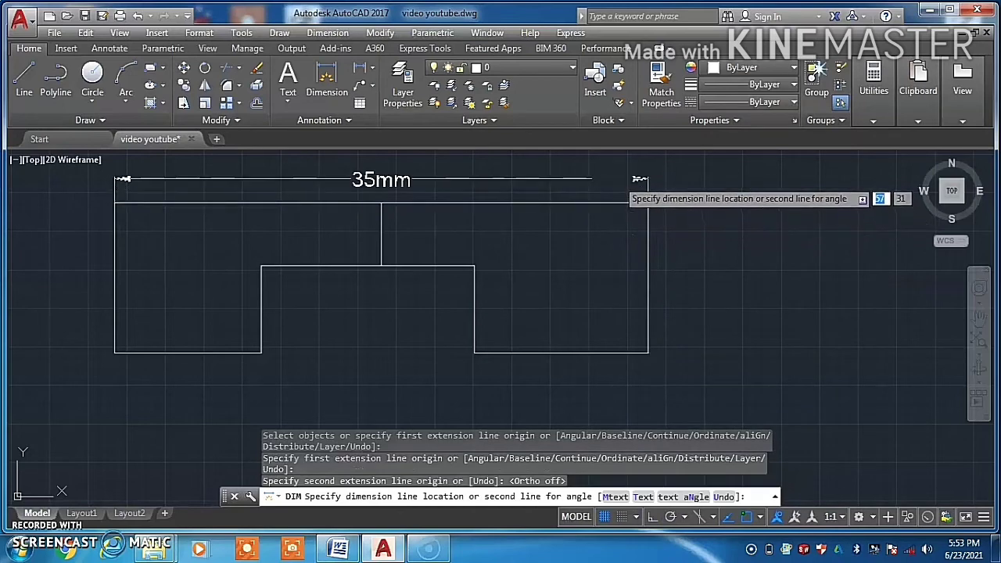
{"action": "left_click", "coordinate": [639, 169]}
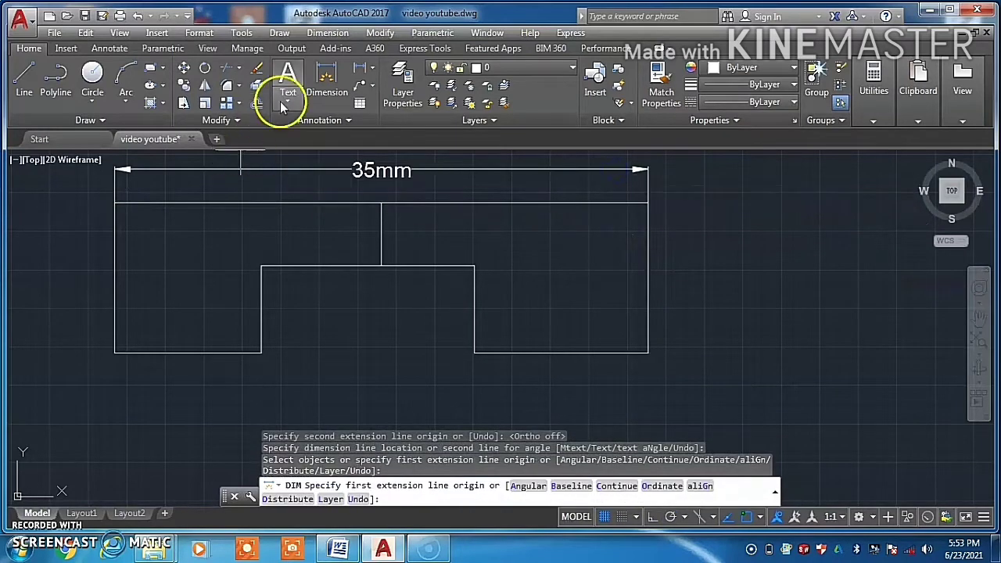
{"action": "left_click", "coordinate": [333, 119]}
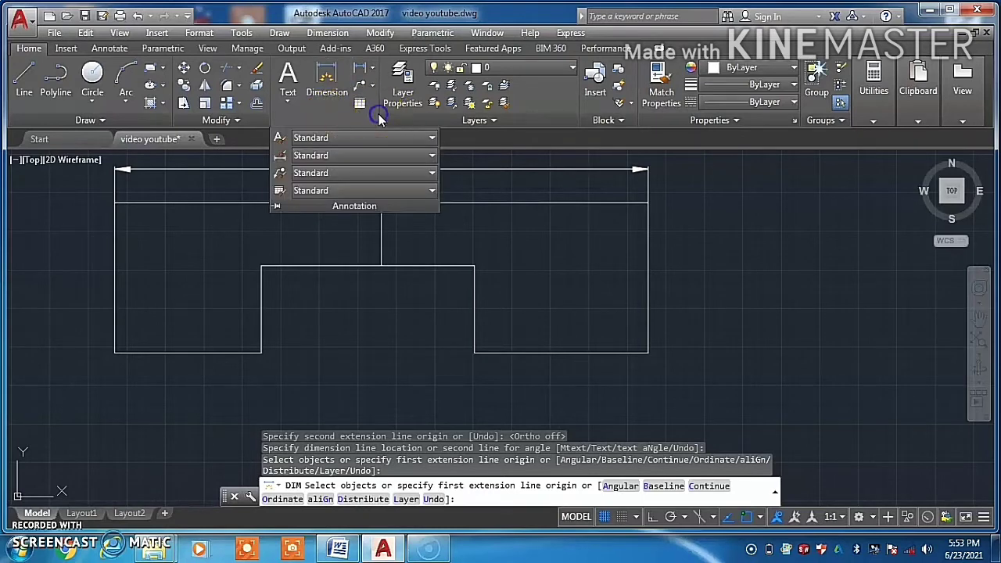
{"action": "left_click", "coordinate": [501, 259]}
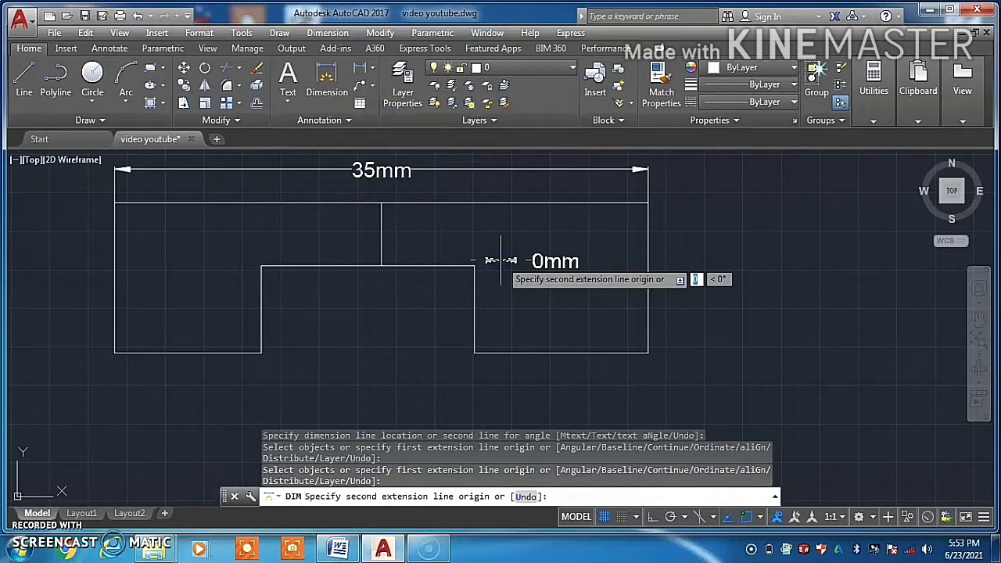
Add the 10mm bottom-left width below the plate and the 10mm left-side height.
{"action": "key", "text": "Escape"}
{"action": "key", "text": "Return"}
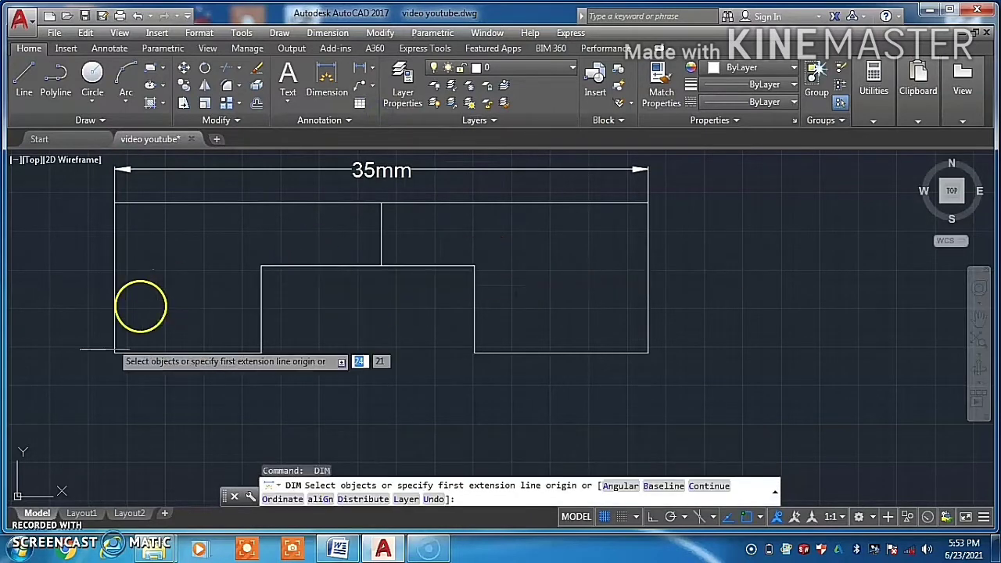
{"action": "key", "text": "Return"}
{"action": "left_click", "coordinate": [116, 352]}
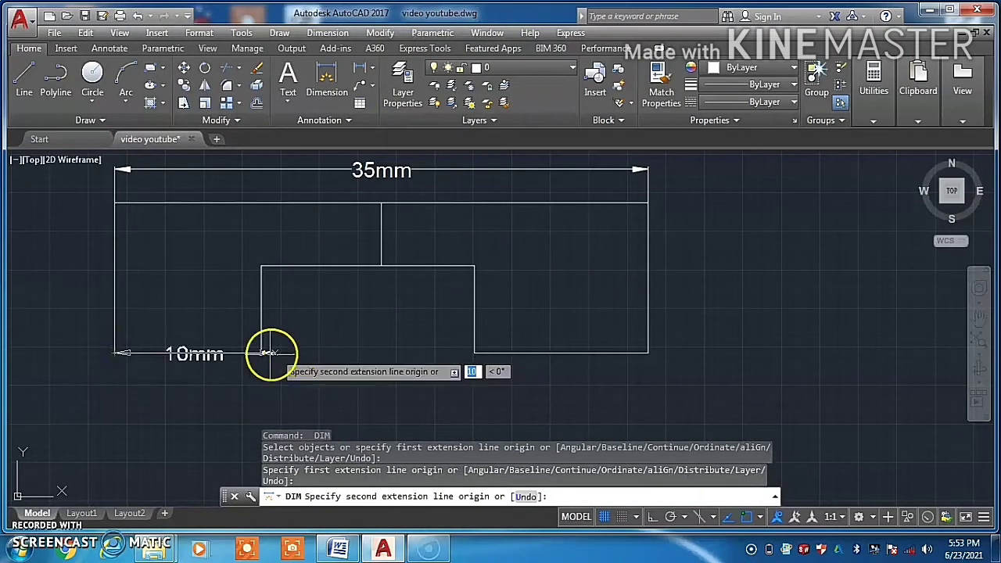
{"action": "left_click", "coordinate": [261, 352]}
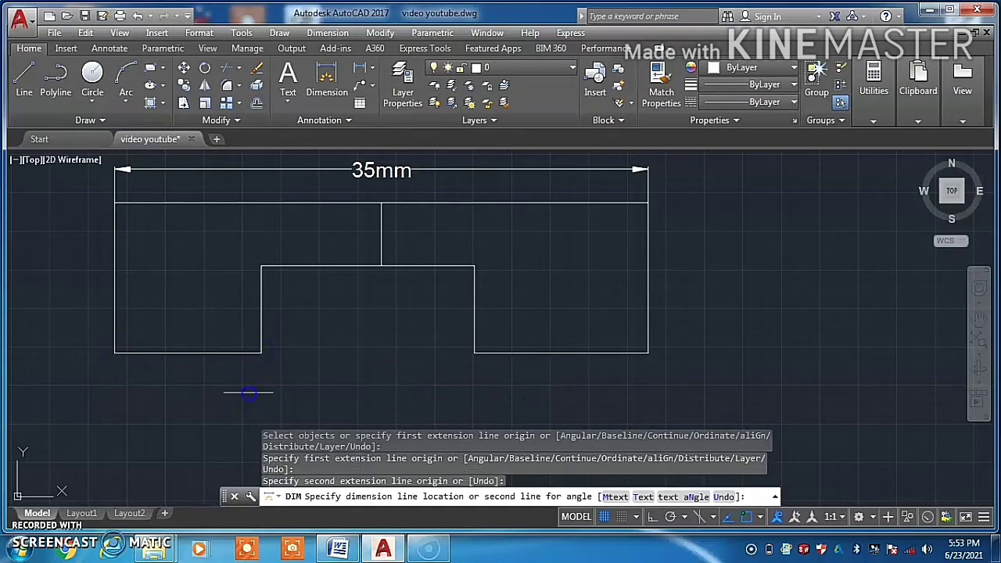
{"action": "left_click", "coordinate": [248, 392]}
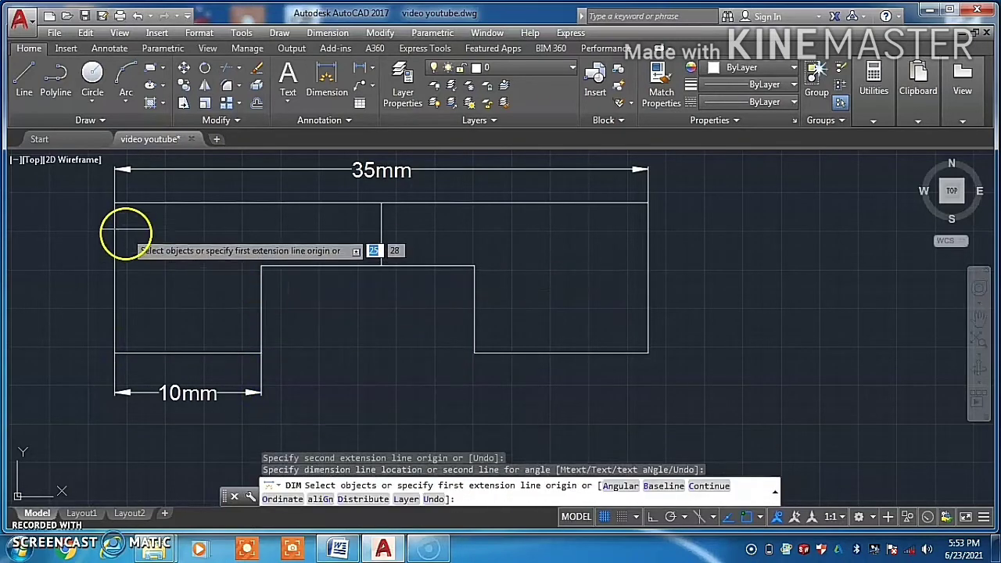
{"action": "key", "text": "Return"}
{"action": "left_click", "coordinate": [114, 204]}
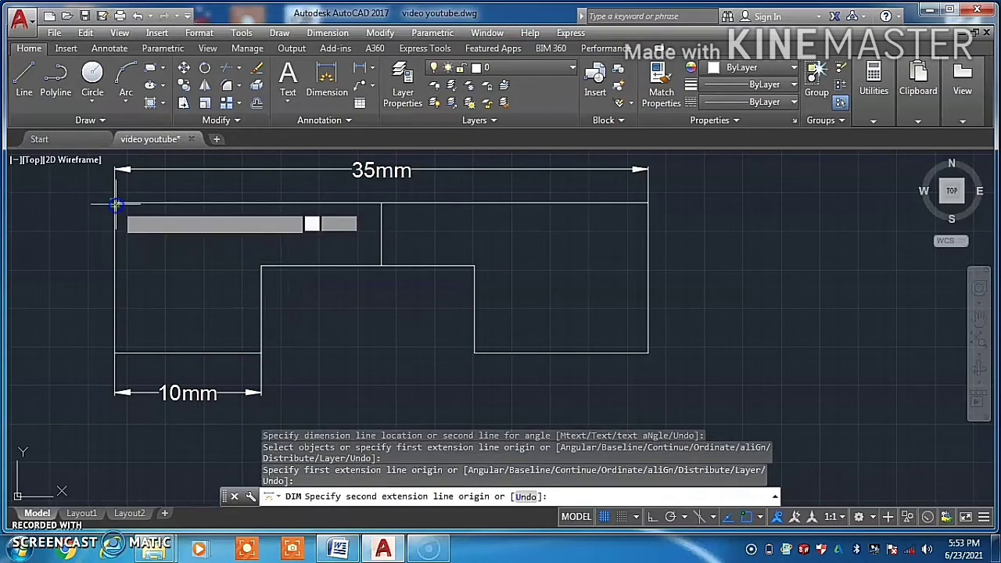
{"action": "left_click", "coordinate": [115, 352]}
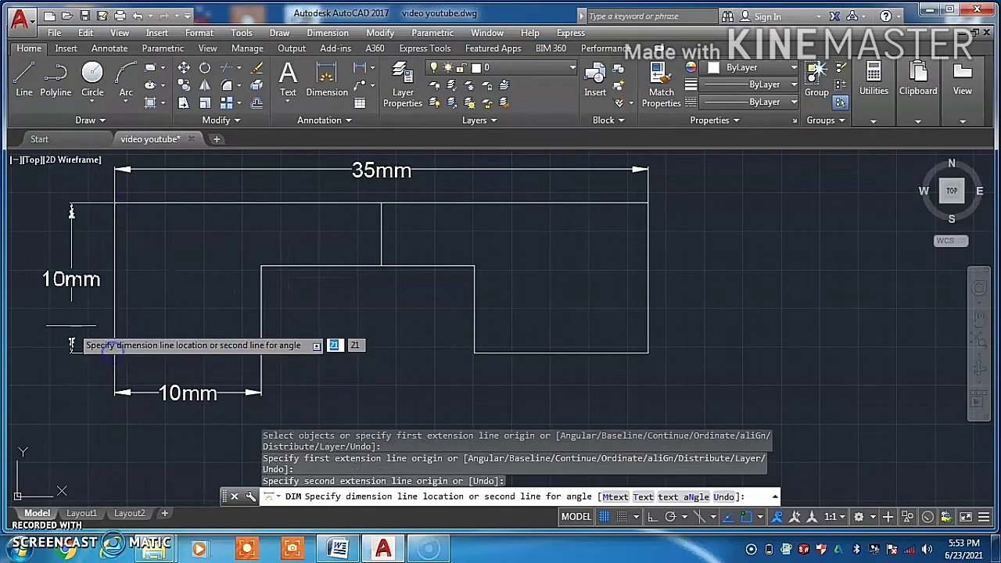
{"action": "left_click", "coordinate": [40, 328]}
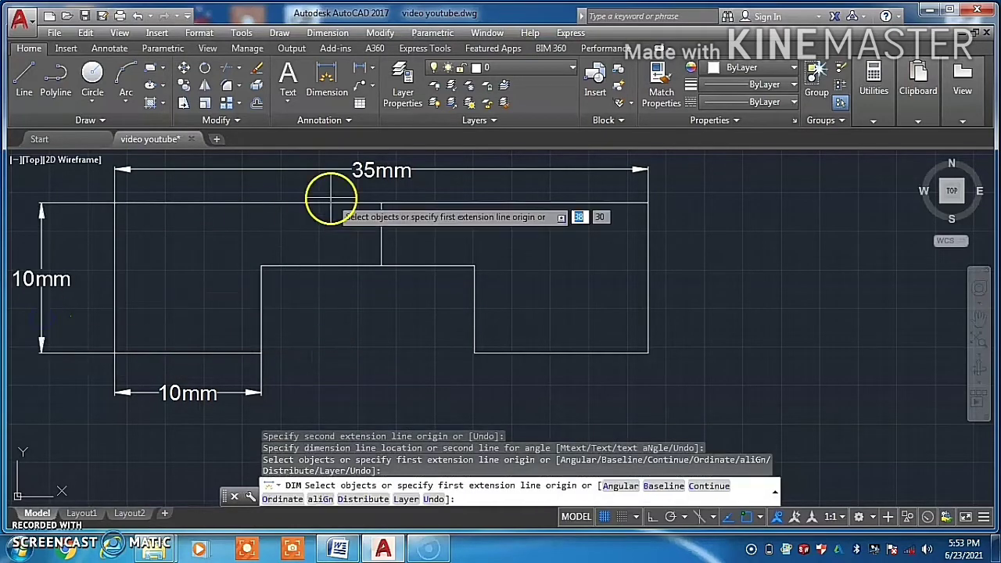
Add the 4mm depth from the top edge to the notch and the 10mm right-side height.
{"action": "left_click", "coordinate": [381, 202]}
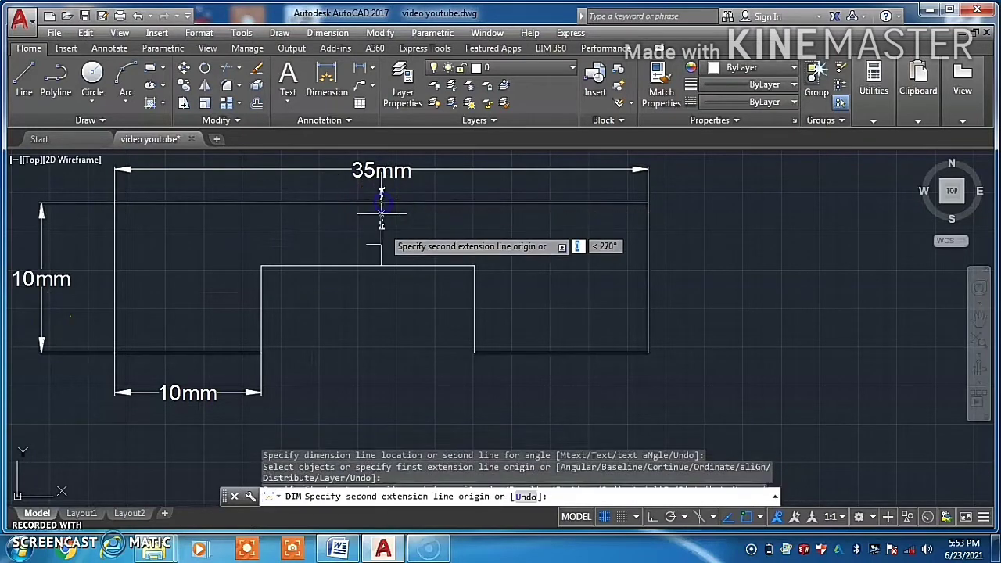
{"action": "left_click", "coordinate": [381, 266]}
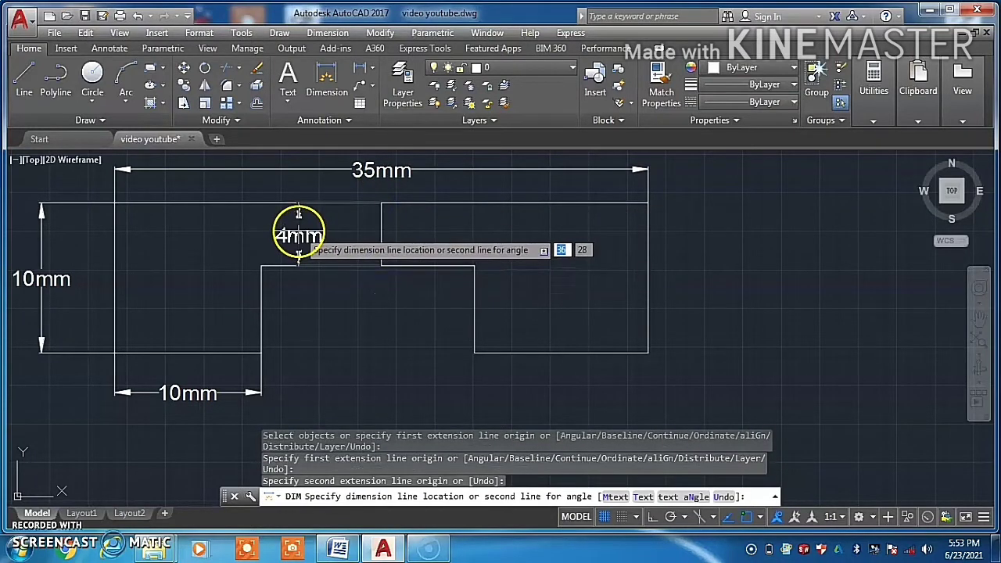
{"action": "left_click", "coordinate": [298, 233]}
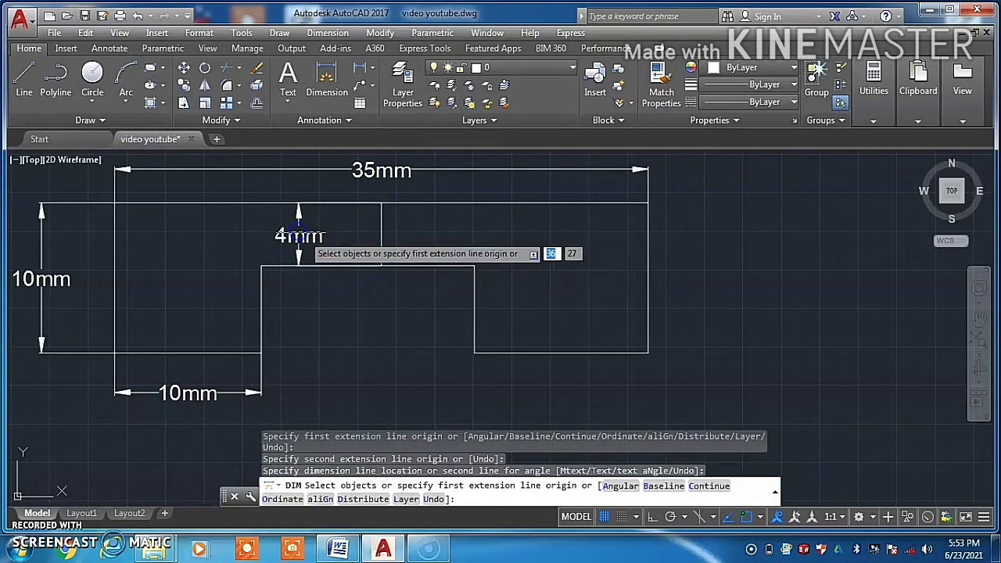
{"action": "key", "text": "Return"}
{"action": "left_click", "coordinate": [646, 252]}
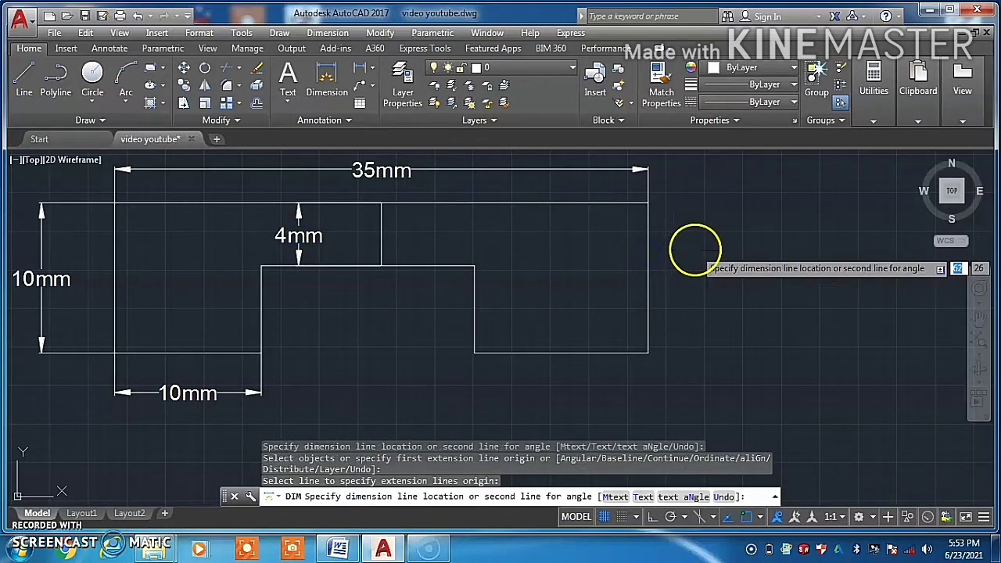
{"action": "left_click", "coordinate": [695, 252]}
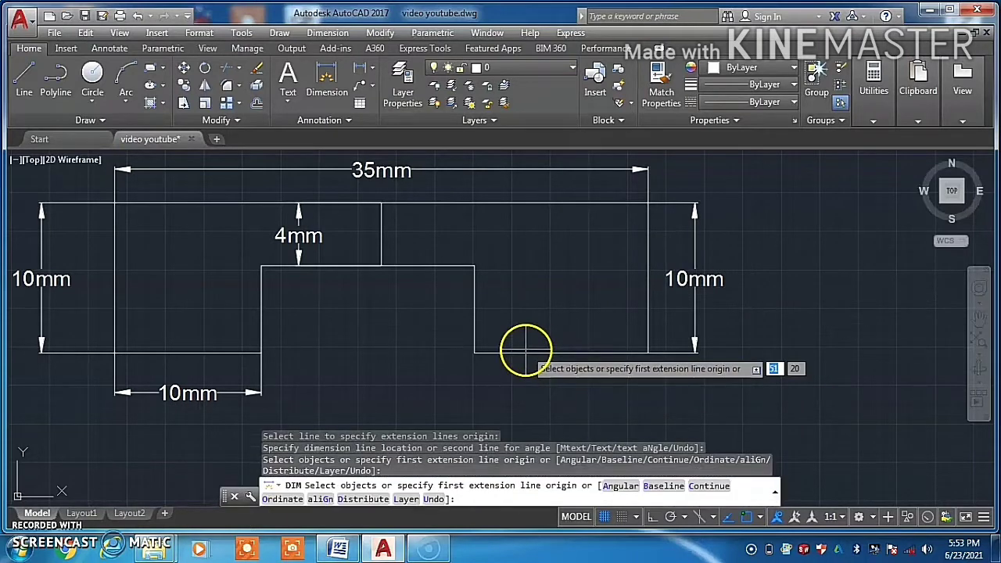
Dimension the 11mm bottom-right edge, the 6mm notch side and the 8mm width beside the 10mm.
{"action": "key", "text": "Return"}
{"action": "left_click", "coordinate": [524, 351]}
{"action": "left_click", "coordinate": [530, 405]}
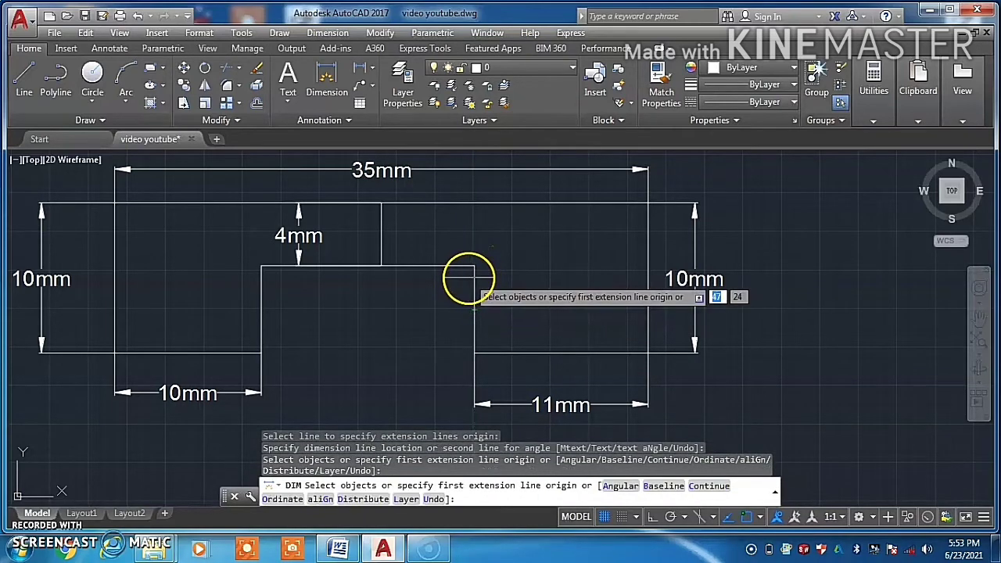
{"action": "left_click", "coordinate": [472, 278]}
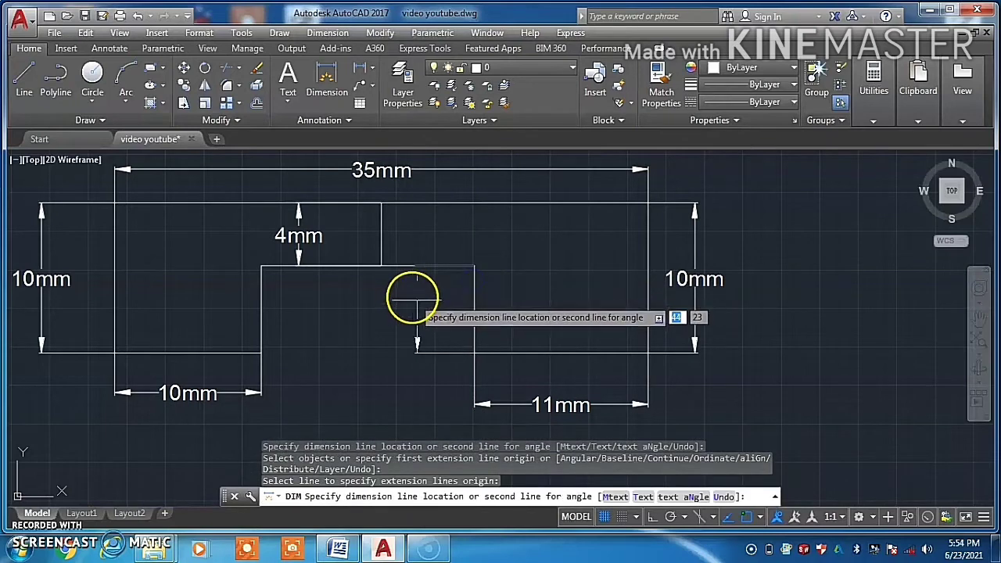
{"action": "left_click", "coordinate": [431, 310]}
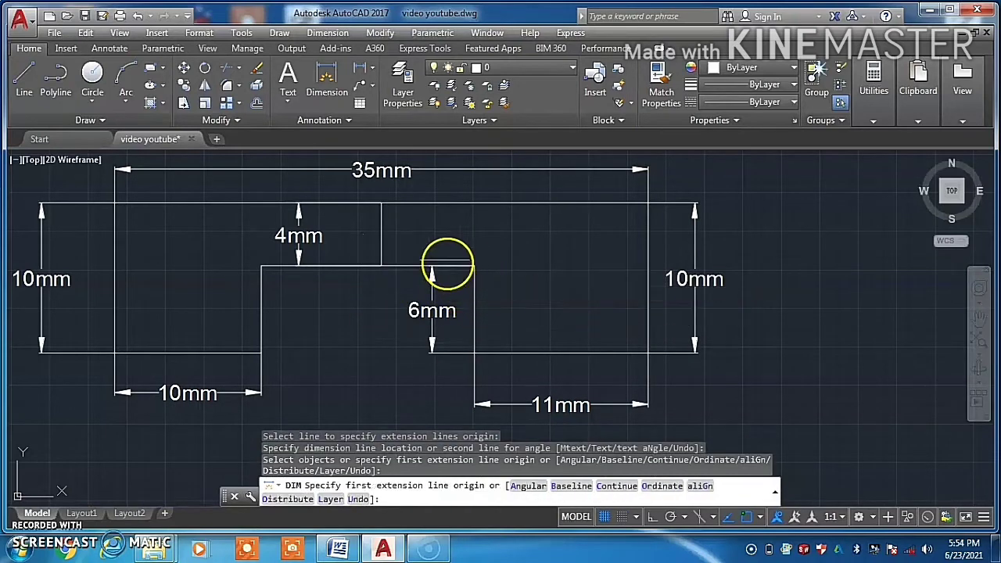
{"action": "left_click", "coordinate": [261, 353]}
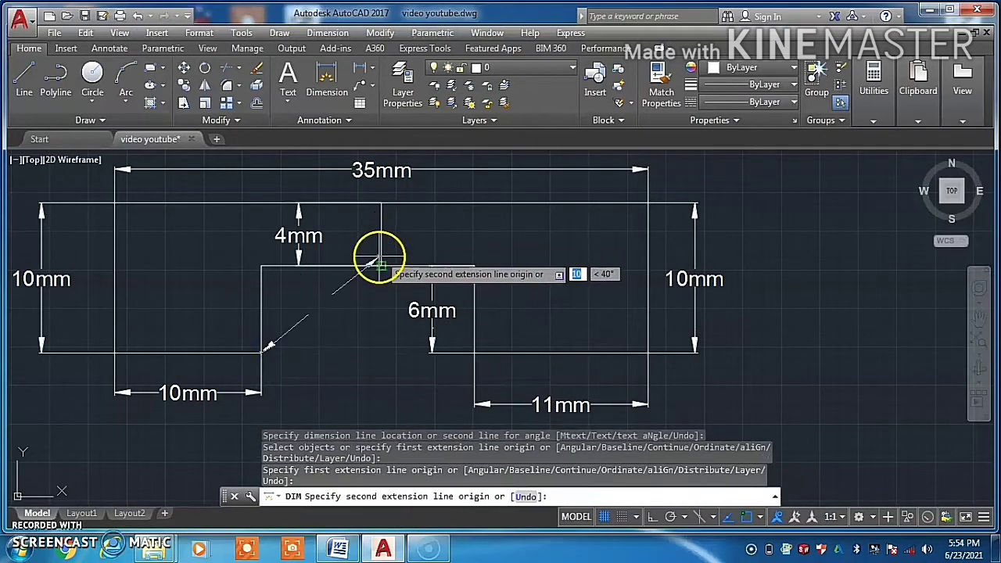
{"action": "left_click", "coordinate": [381, 264]}
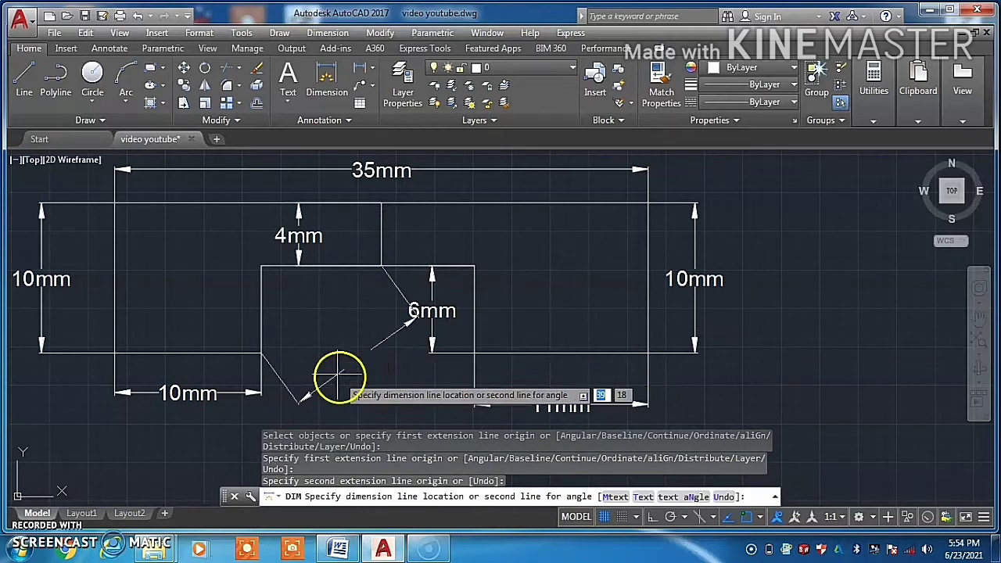
{"action": "left_click", "coordinate": [256, 395]}
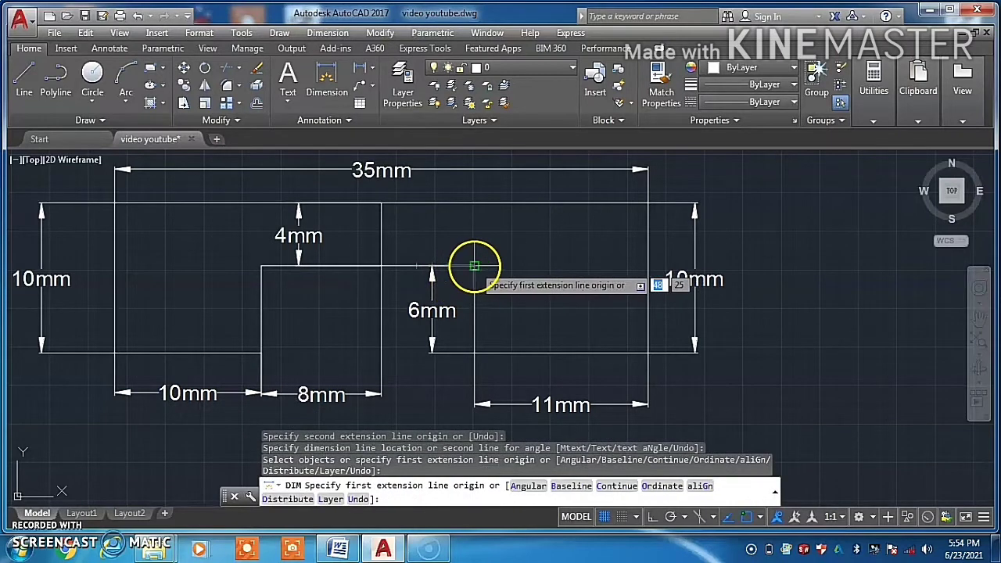
Place a 6mm dimension between the notch corners level with the 8mm one, then end DIM.
{"action": "left_click", "coordinate": [474, 266]}
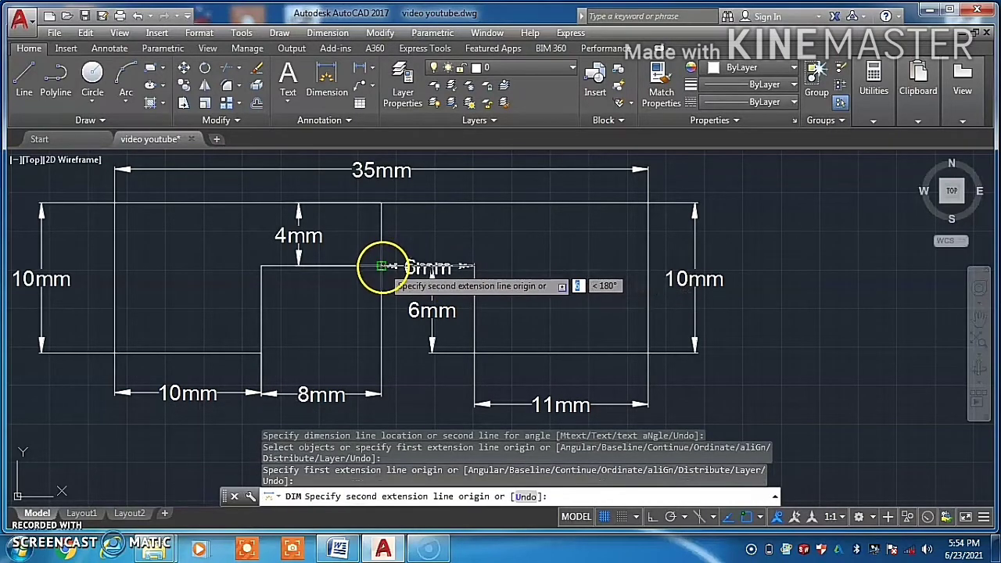
{"action": "left_click", "coordinate": [381, 266]}
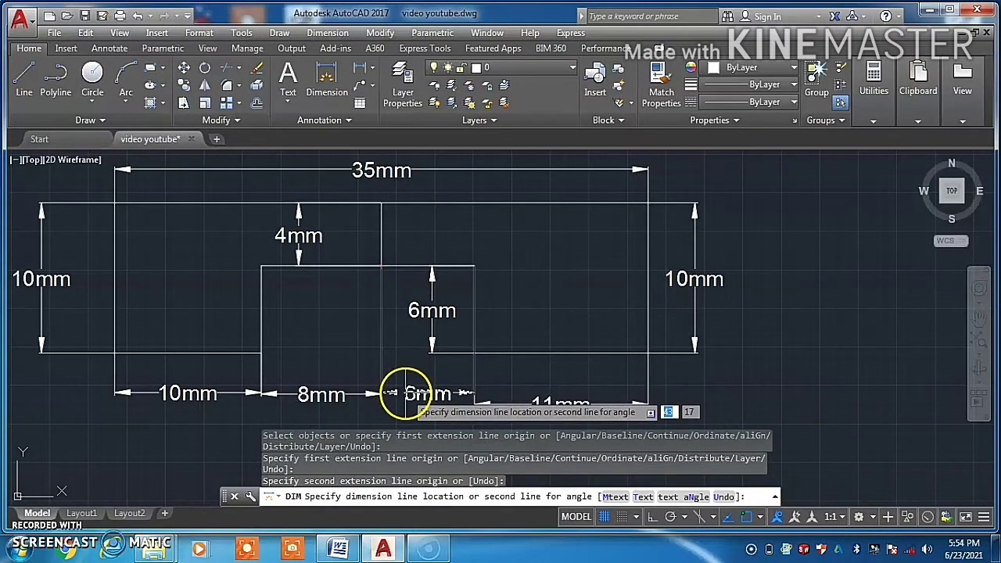
{"action": "left_click", "coordinate": [406, 394]}
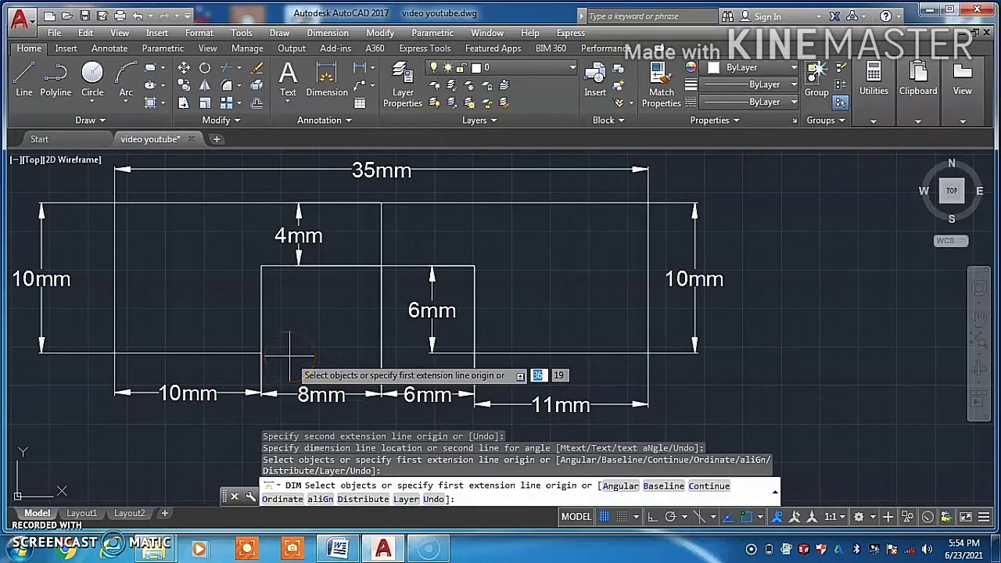
{"action": "type", "text": "d"}
{"action": "key", "text": "Return"}
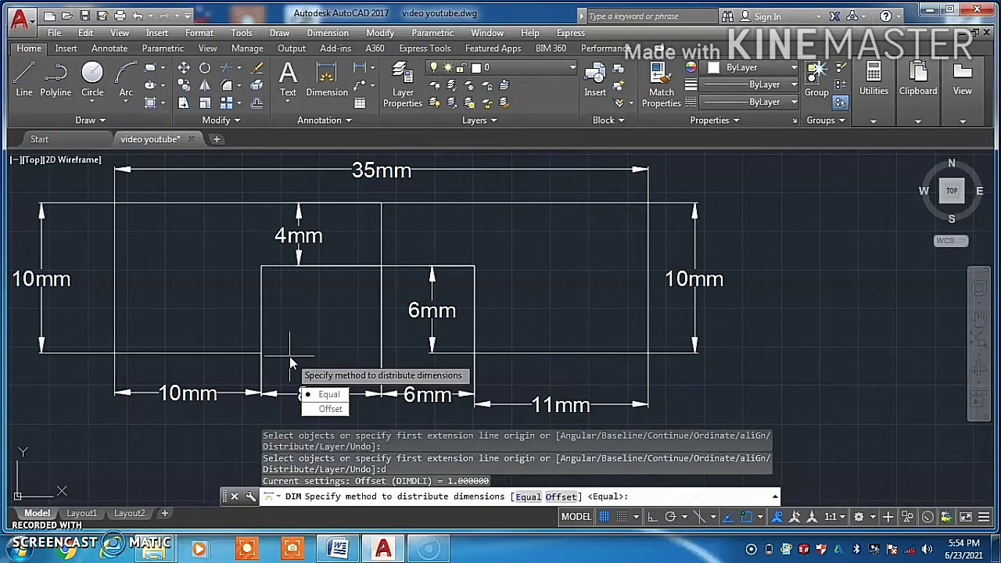
{"action": "key", "text": "Escape"}
{"action": "key", "text": "Escape"}
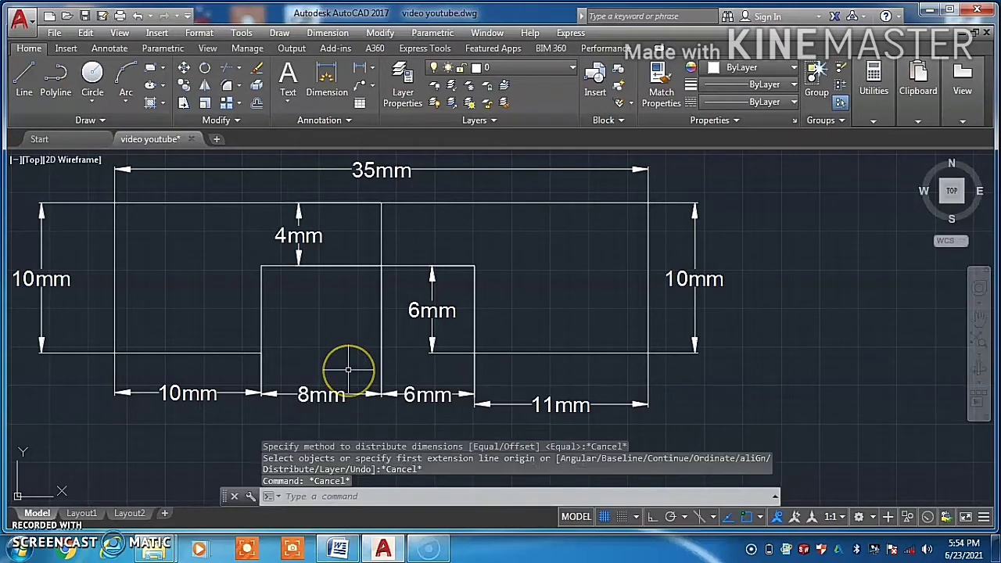
{"action": "type", "text": "d"}
Give the Standard style yellow dimension lines, green extension lines and blue text.
{"action": "key", "text": "Return"}
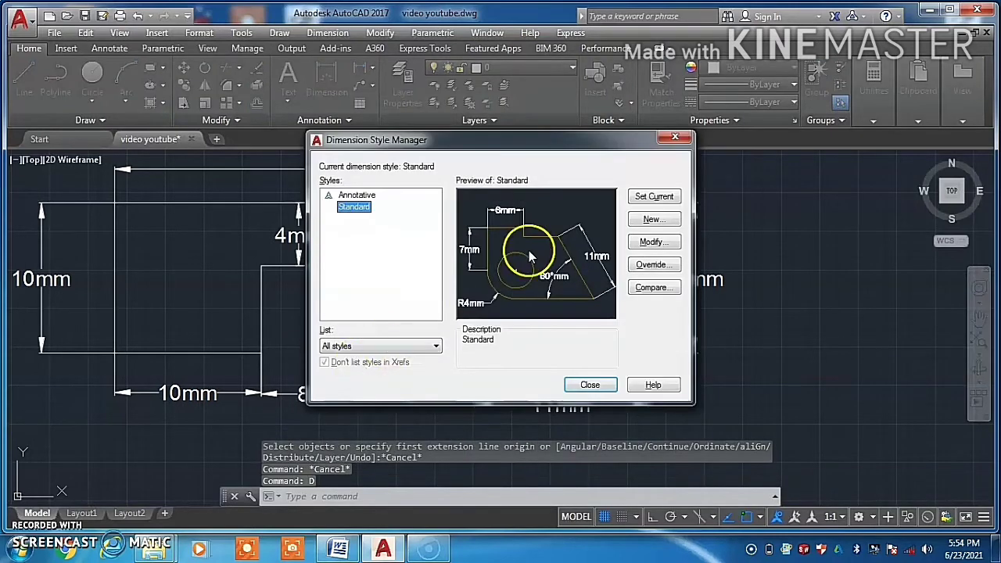
{"action": "left_click", "coordinate": [661, 242]}
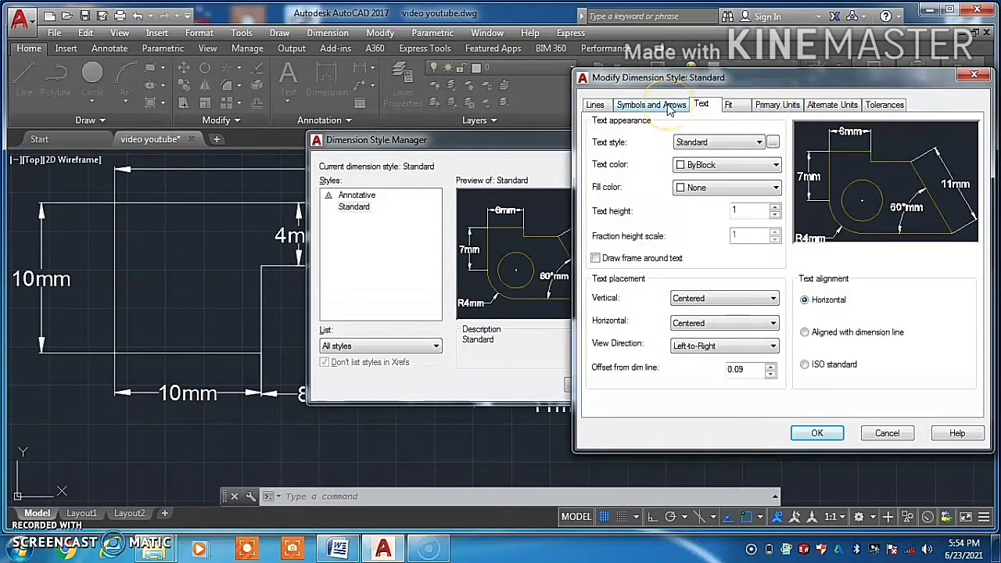
{"action": "left_click", "coordinate": [668, 108]}
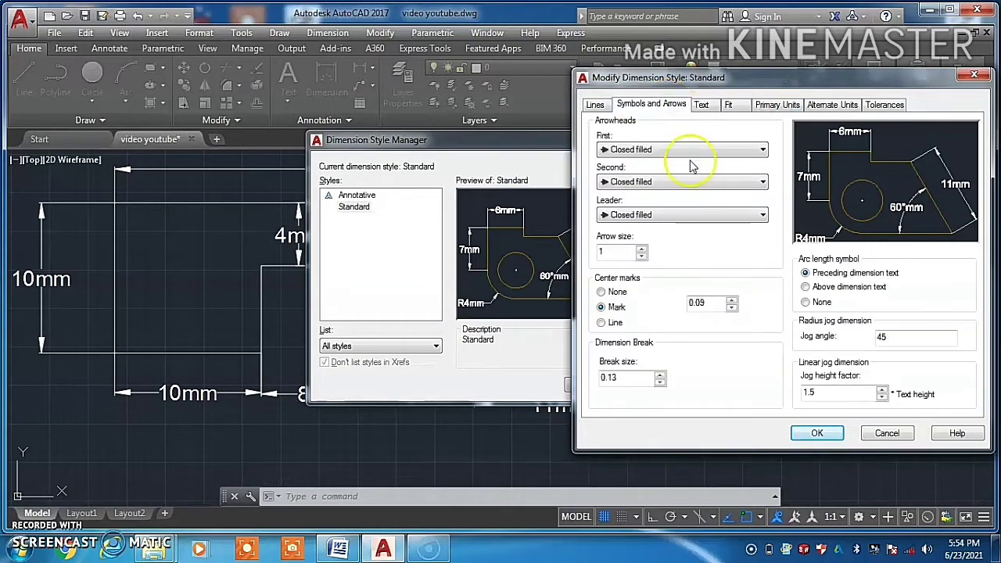
{"action": "left_click", "coordinate": [597, 106]}
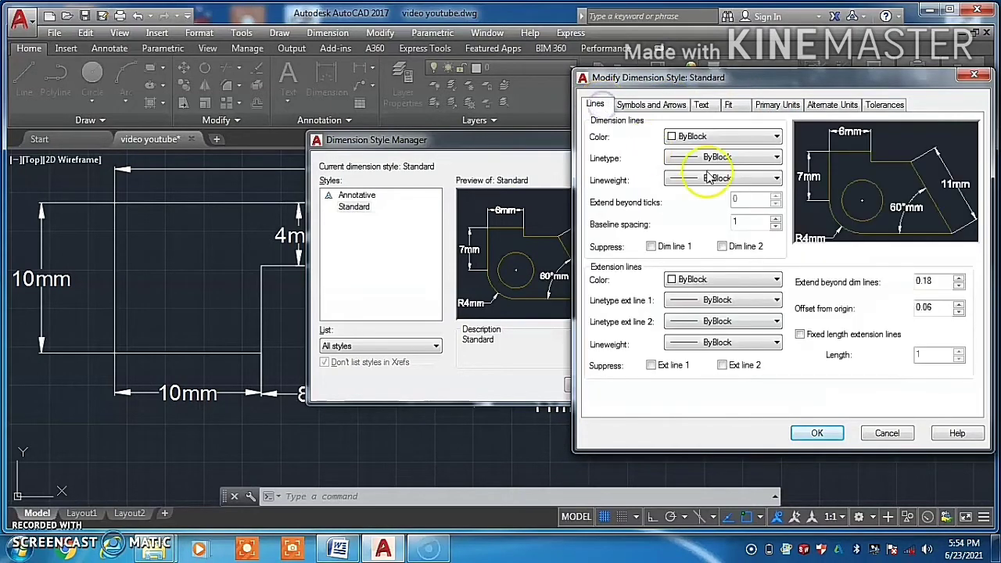
{"action": "left_click", "coordinate": [687, 137]}
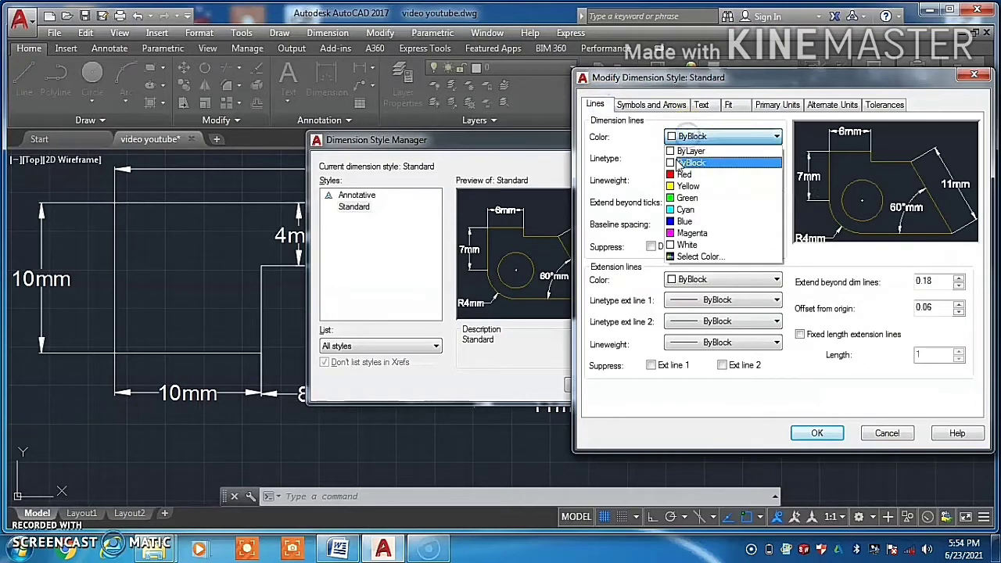
{"action": "left_click", "coordinate": [675, 187]}
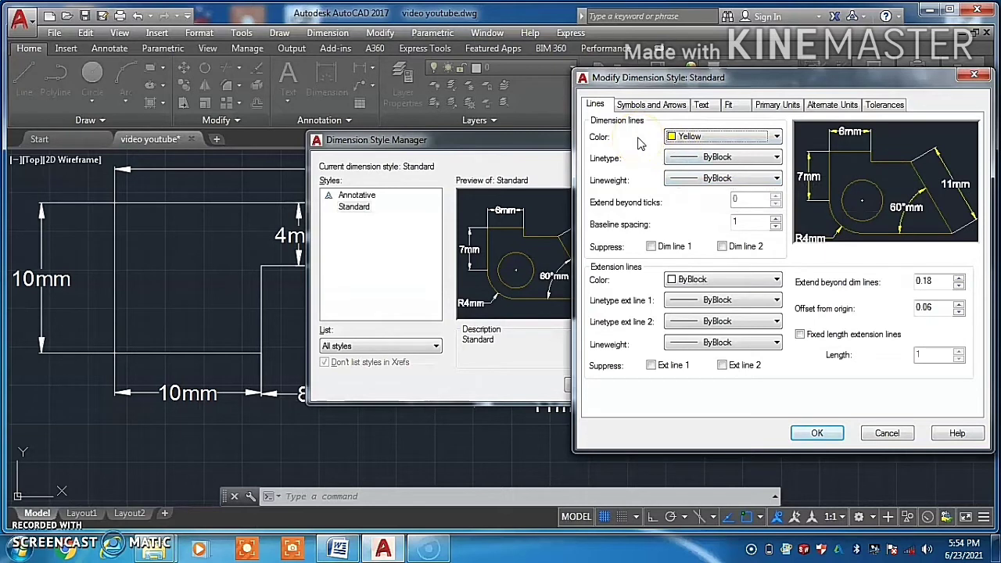
{"action": "left_click", "coordinate": [684, 282]}
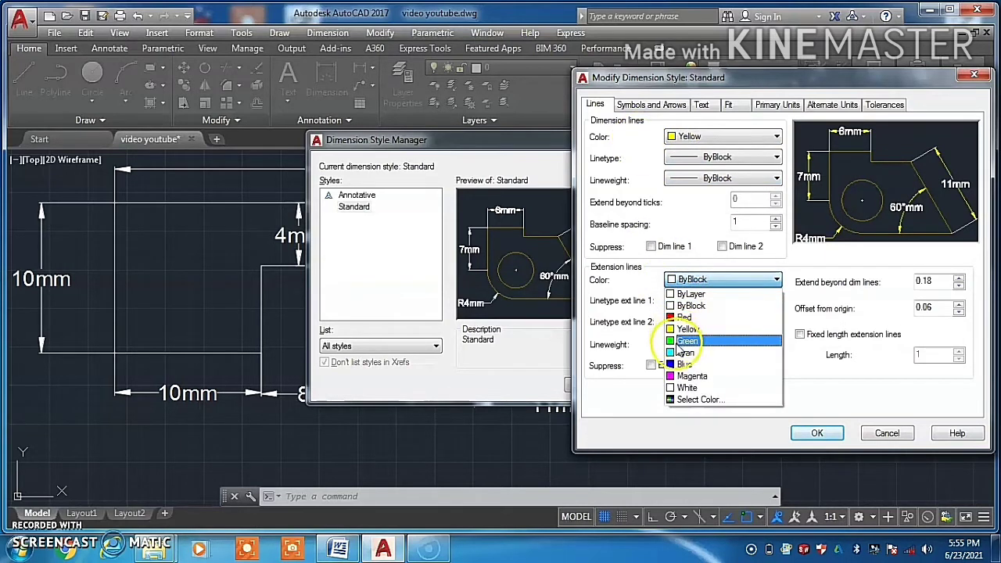
{"action": "left_click", "coordinate": [677, 343]}
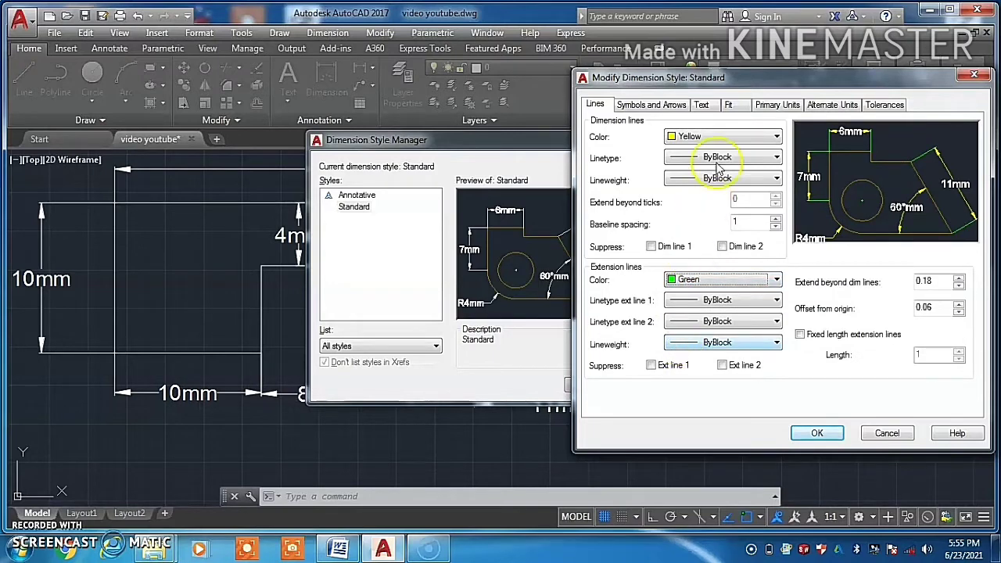
{"action": "left_click", "coordinate": [701, 105]}
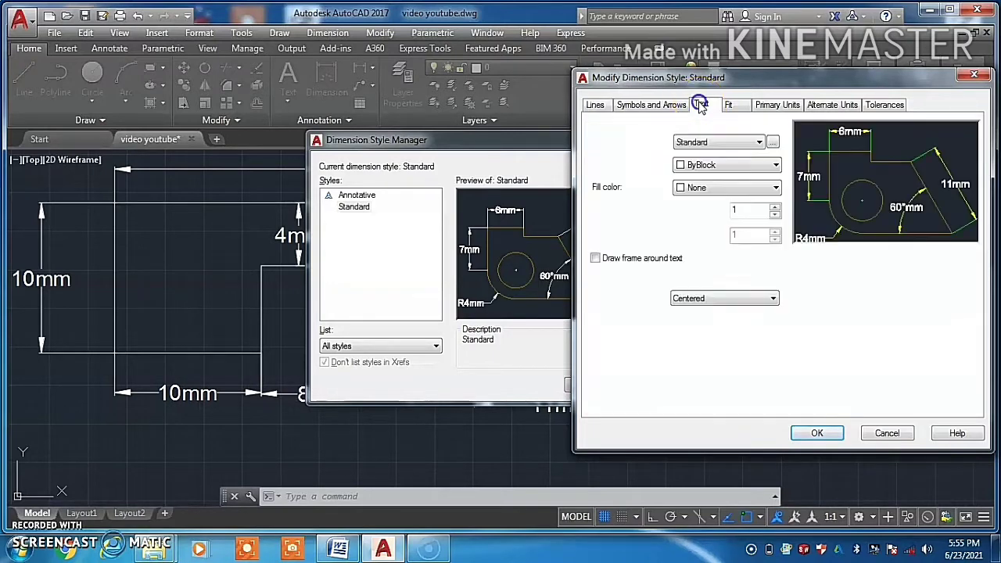
{"action": "left_click", "coordinate": [708, 167]}
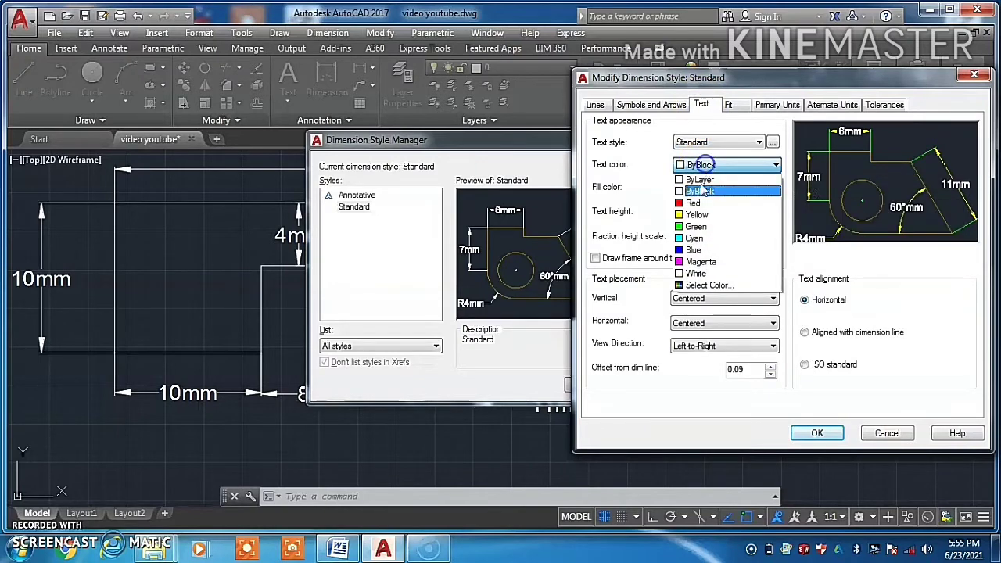
{"action": "left_click", "coordinate": [691, 248]}
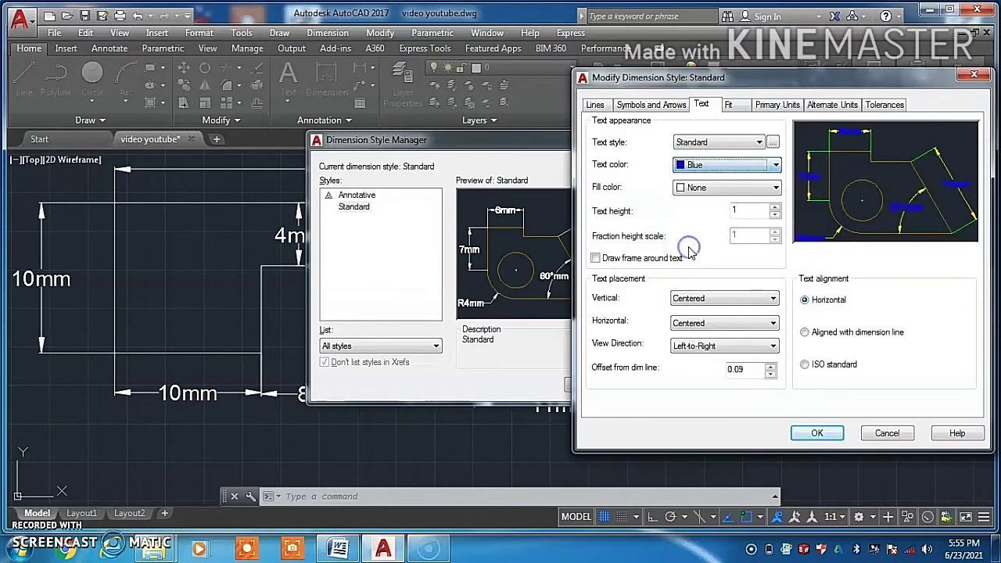
{"action": "left_click", "coordinate": [813, 433]}
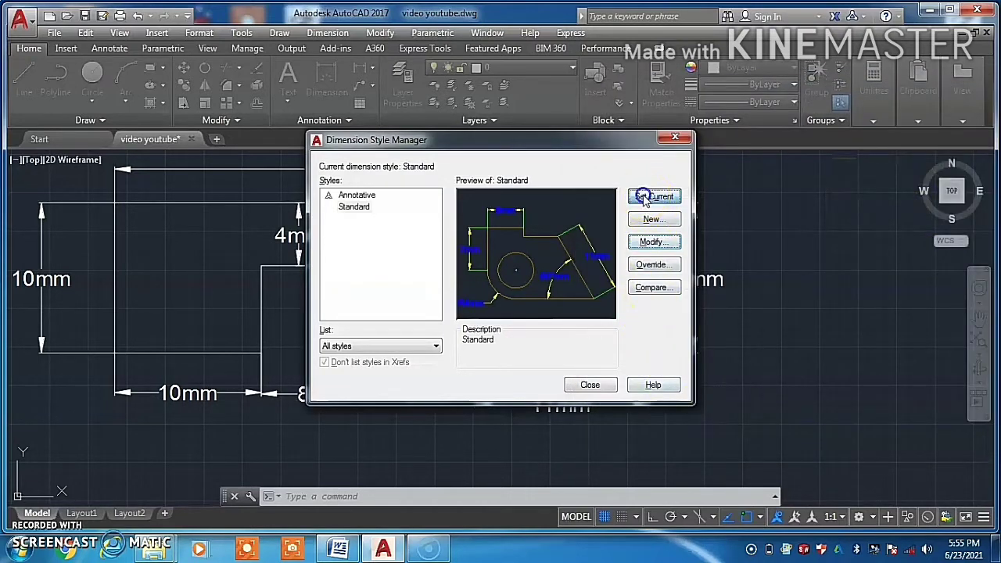
Dimension the top edge as 17mm from the step's upper corner to the top-right corner.
{"action": "left_click", "coordinate": [586, 388]}
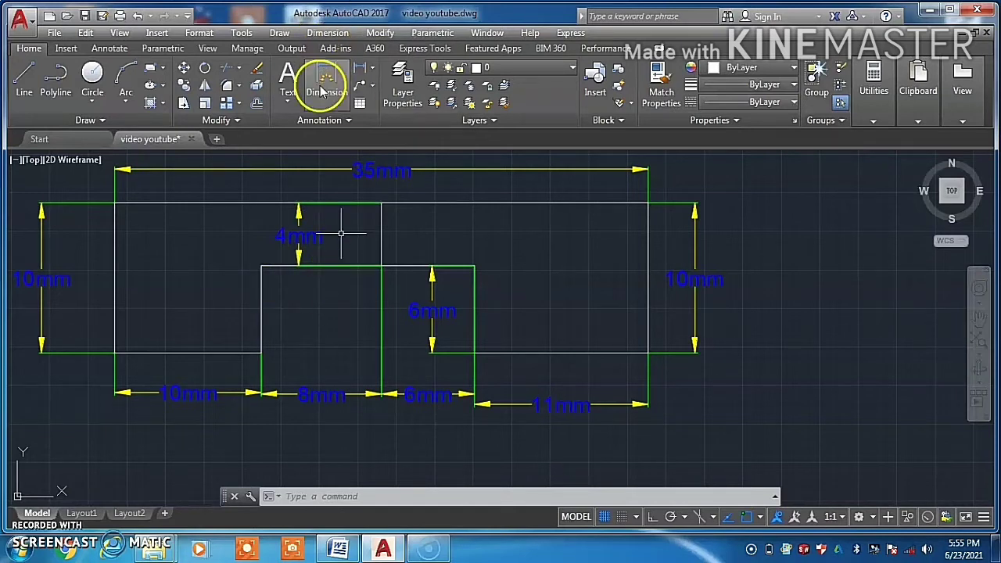
{"action": "left_click", "coordinate": [321, 93]}
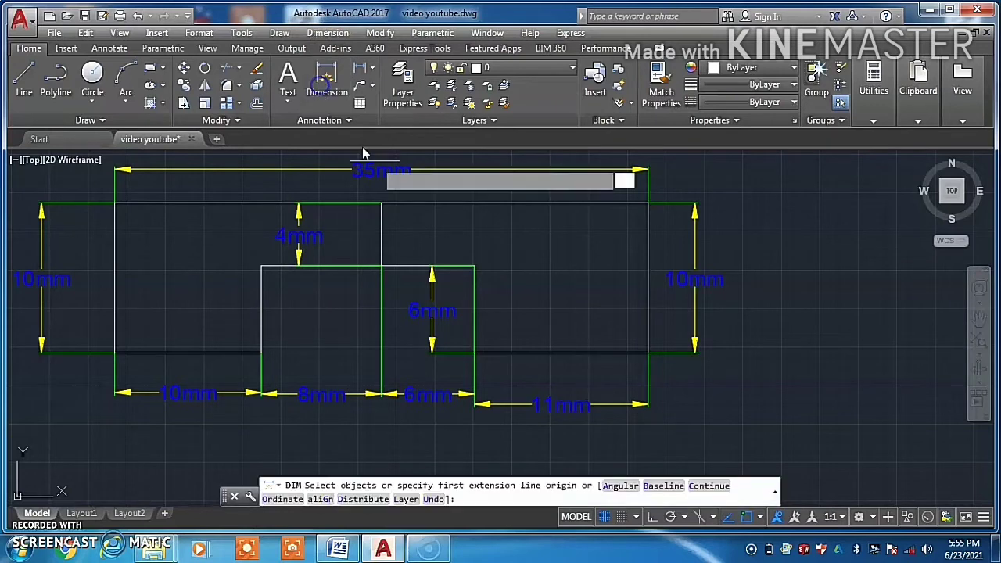
{"action": "left_click", "coordinate": [381, 203]}
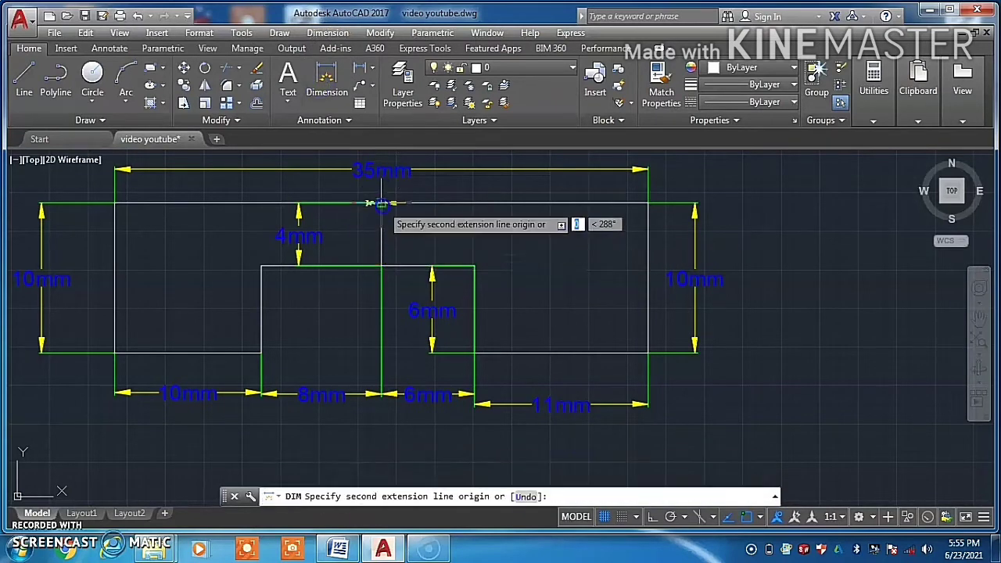
{"action": "left_click", "coordinate": [647, 204]}
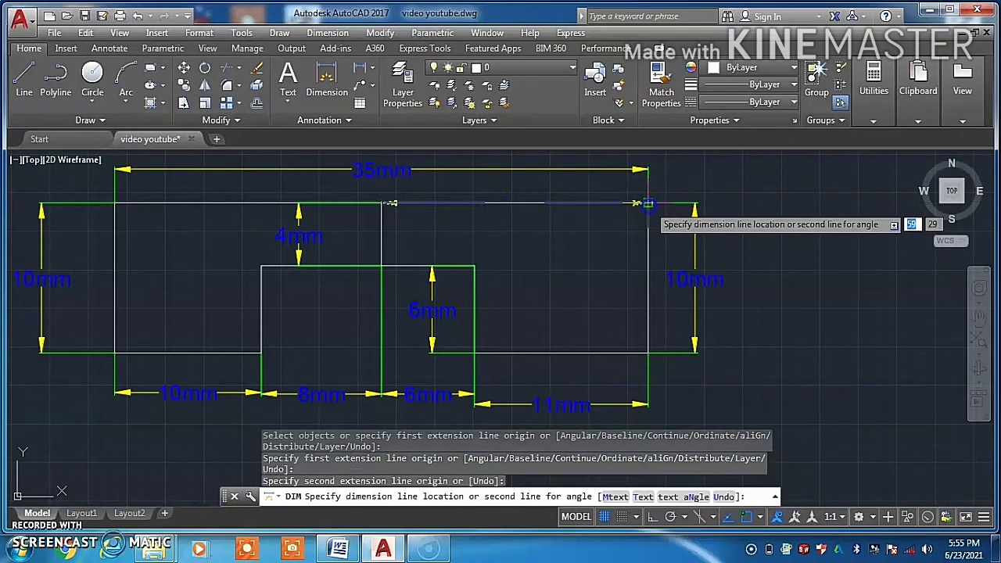
{"action": "left_click", "coordinate": [638, 226]}
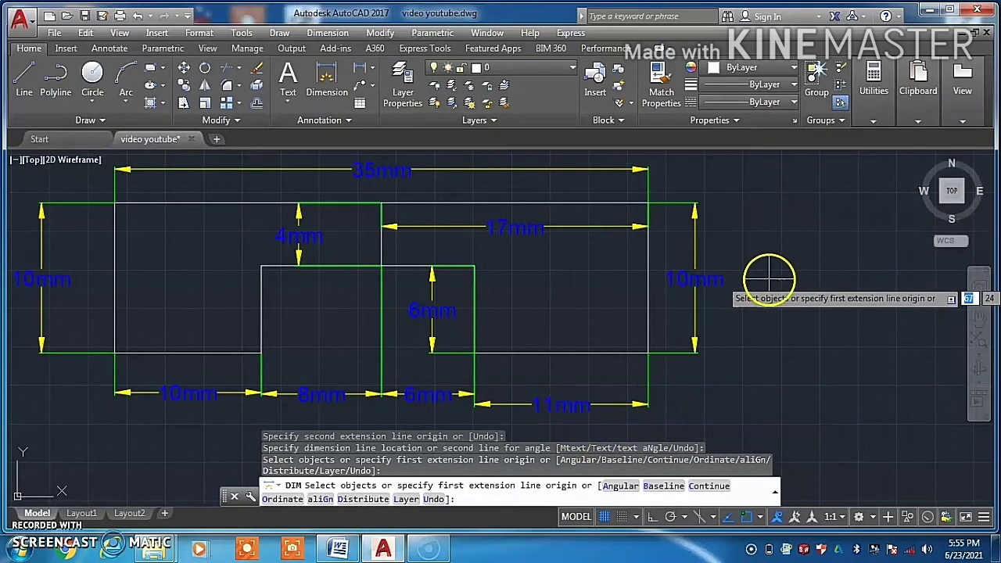
Beside the first drawing, draw the second plate's 37-long top edge with Ortho on.
{"action": "middle_click_drag", "start_coordinate": [769, 277], "coordinate": [411, 315]}
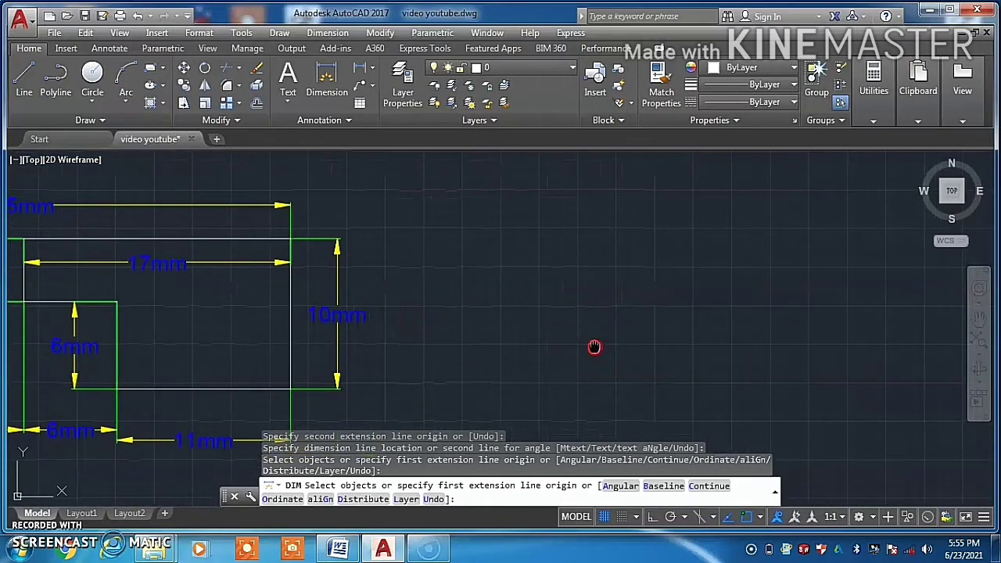
{"action": "mouse_move", "coordinate": [594, 346]}
{"action": "middle_mouse_down"}
{"action": "mouse_move", "coordinate": [468, 354]}
{"action": "mouse_move", "coordinate": [399, 344]}
{"action": "middle_mouse_up"}
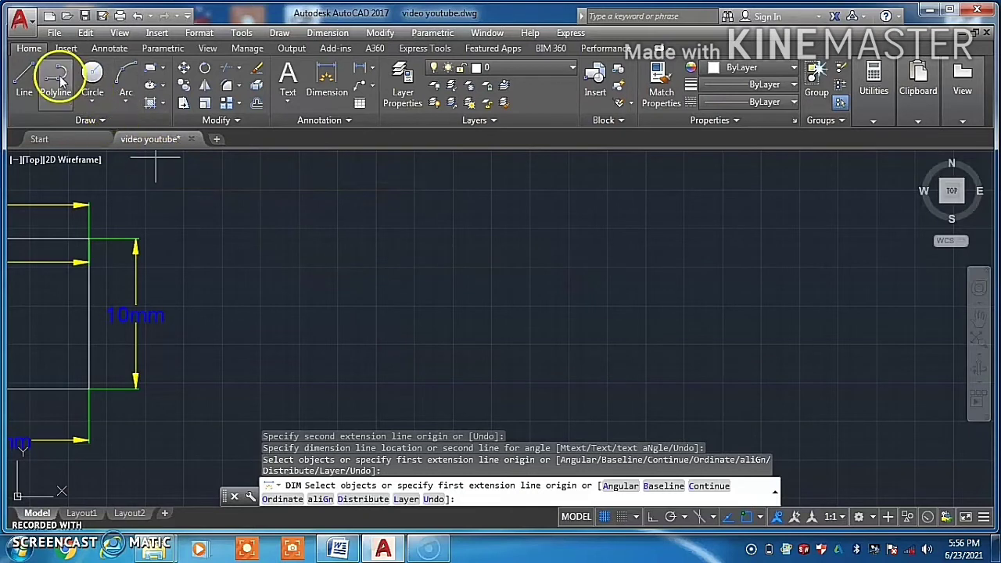
{"action": "left_click", "coordinate": [24, 74]}
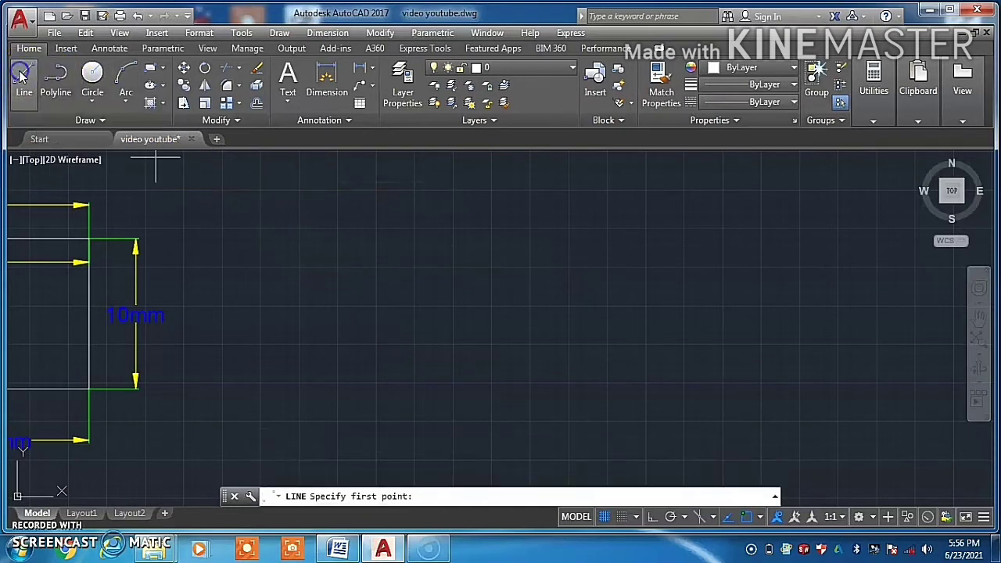
{"action": "left_click", "coordinate": [267, 199]}
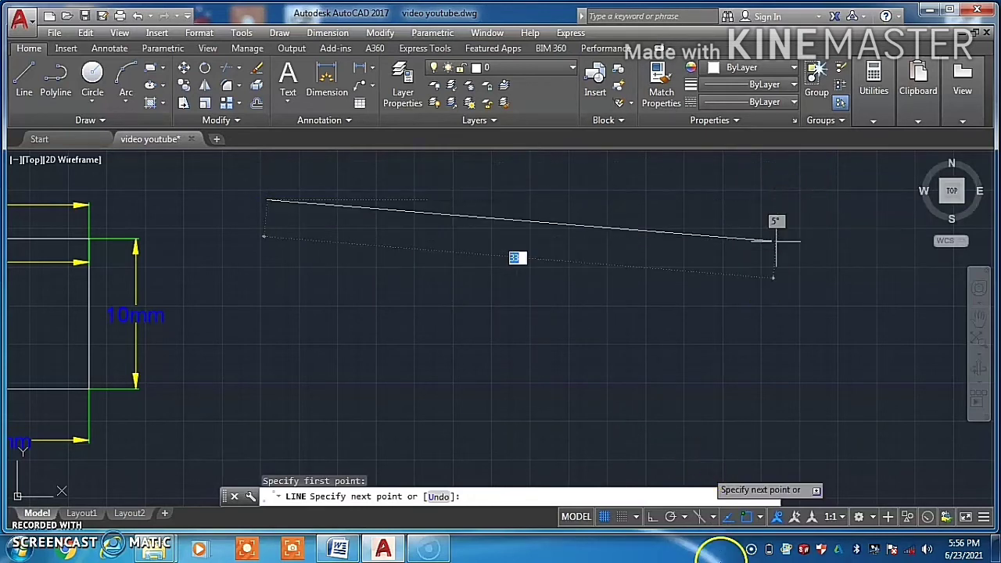
{"action": "left_click", "coordinate": [652, 517]}
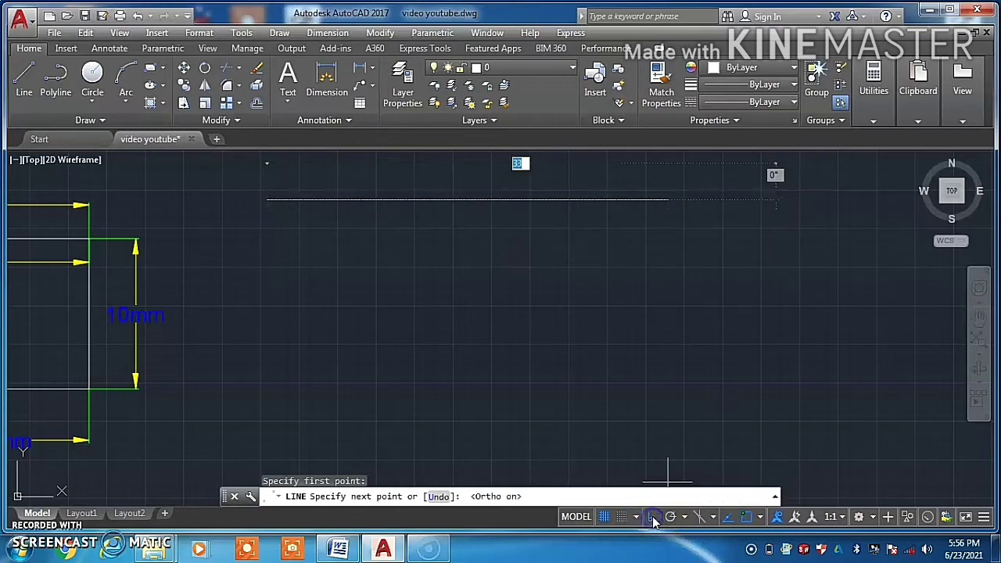
{"action": "left_click", "coordinate": [837, 199]}
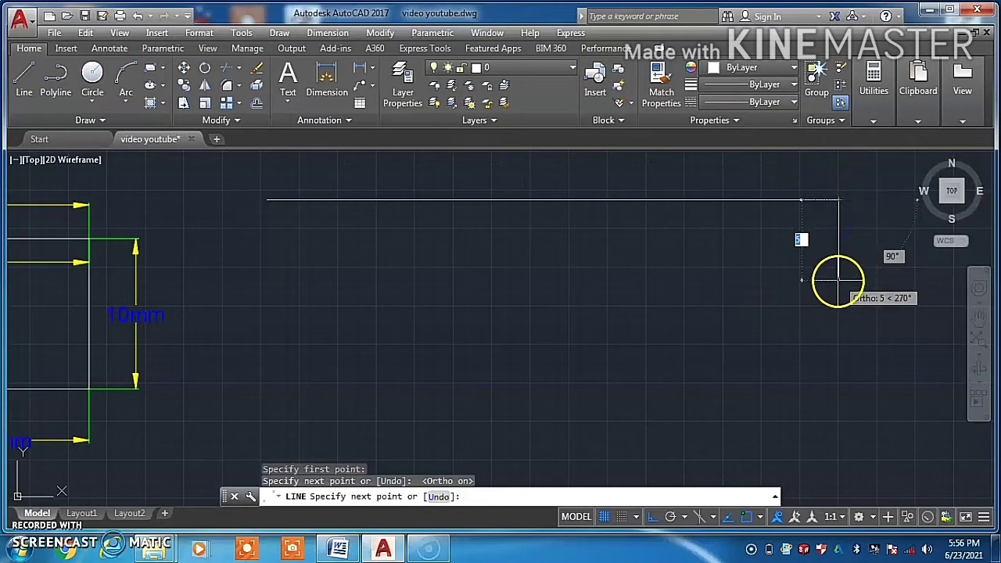
Draw the right side with its rectangular notch, then the bottom edge back to the left.
{"action": "left_click", "coordinate": [837, 285]}
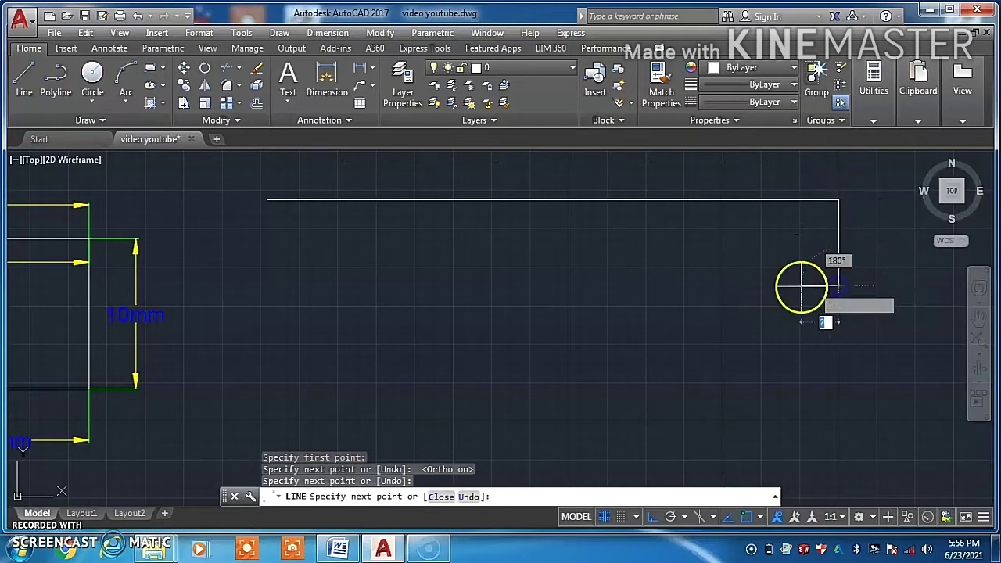
{"action": "left_click", "coordinate": [752, 286]}
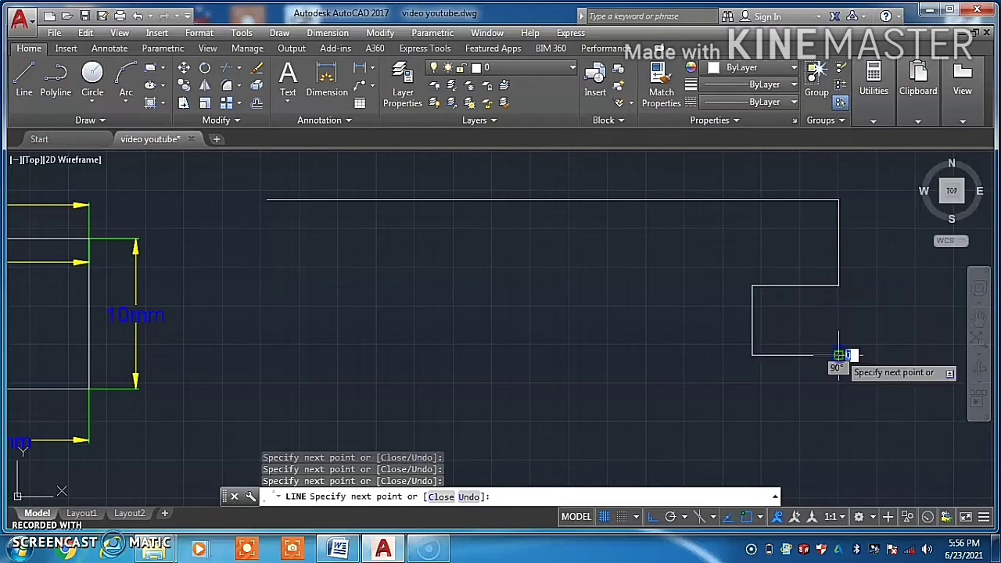
{"action": "left_click", "coordinate": [838, 355]}
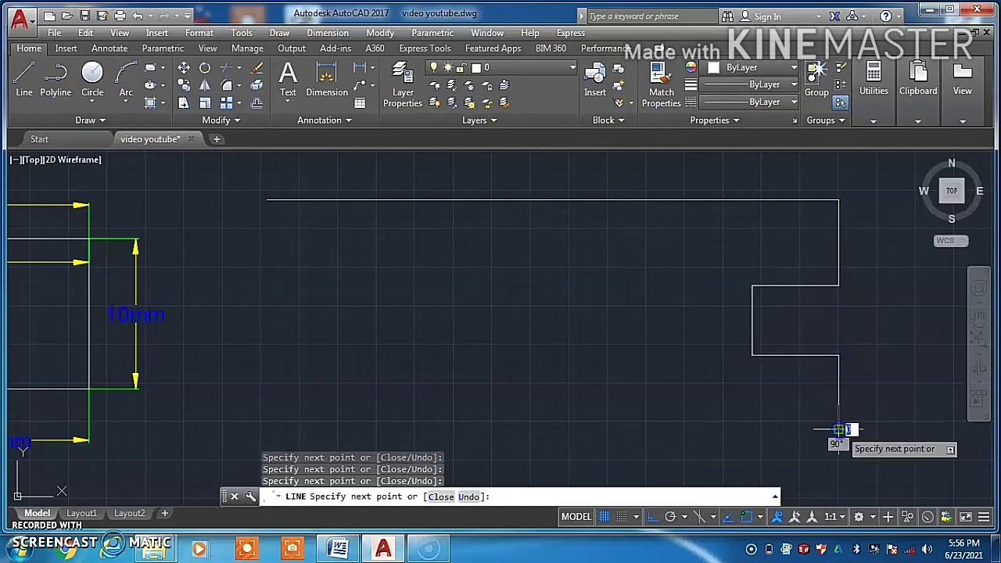
{"action": "left_click", "coordinate": [838, 428]}
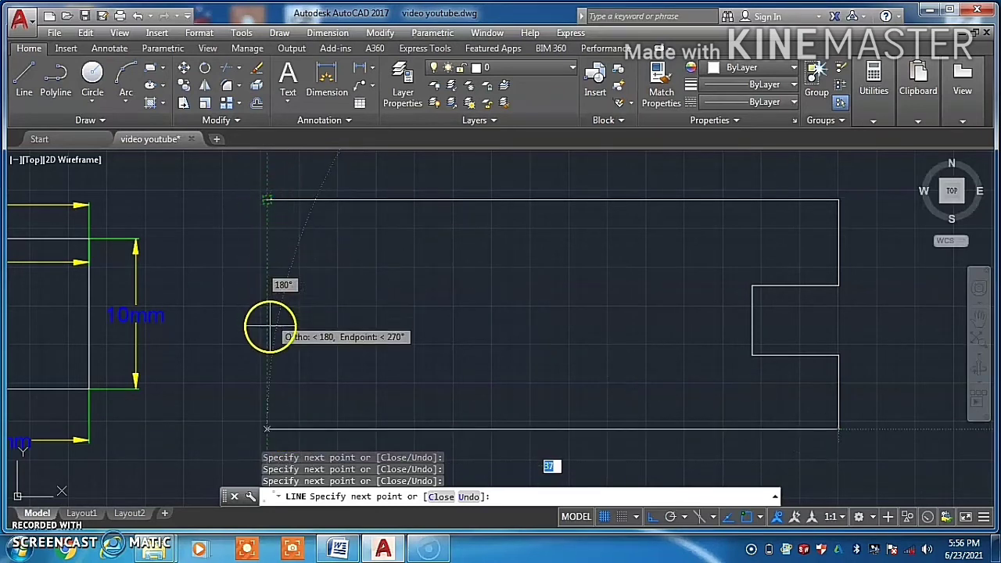
{"action": "left_click", "coordinate": [266, 428]}
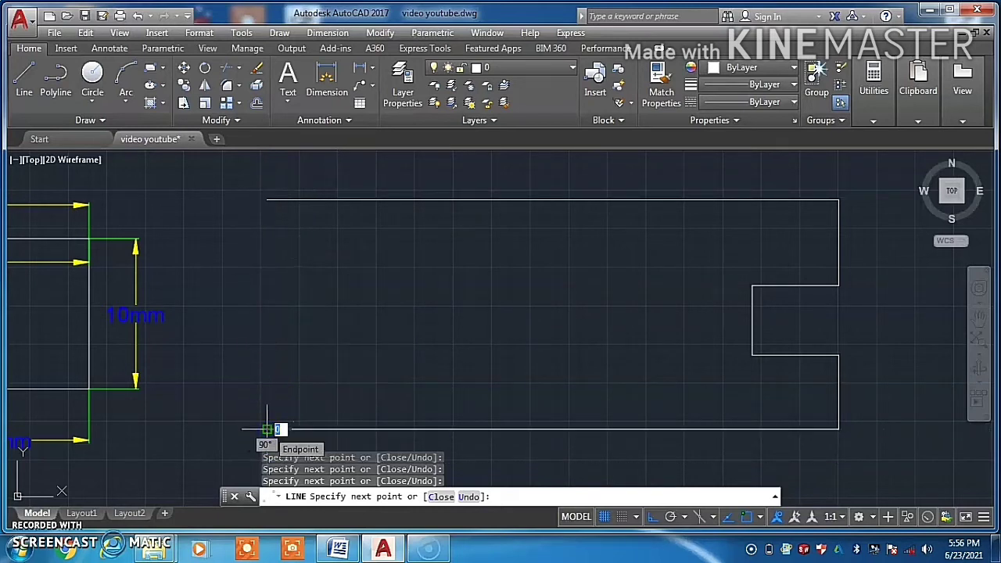
{"action": "key", "text": "Escape"}
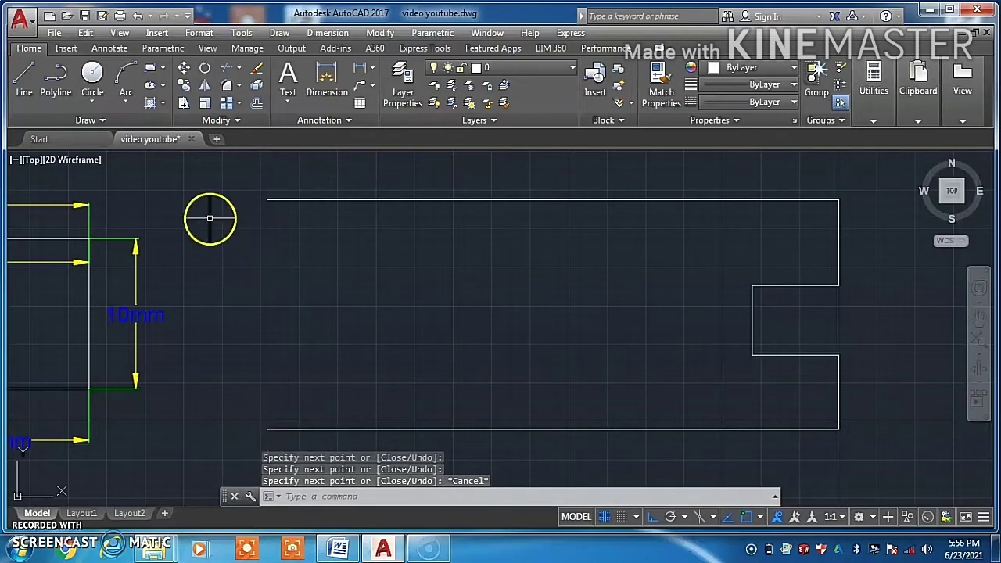
Close the plate's left end with a three-point arc joining the top and bottom edges.
{"action": "left_click", "coordinate": [124, 69]}
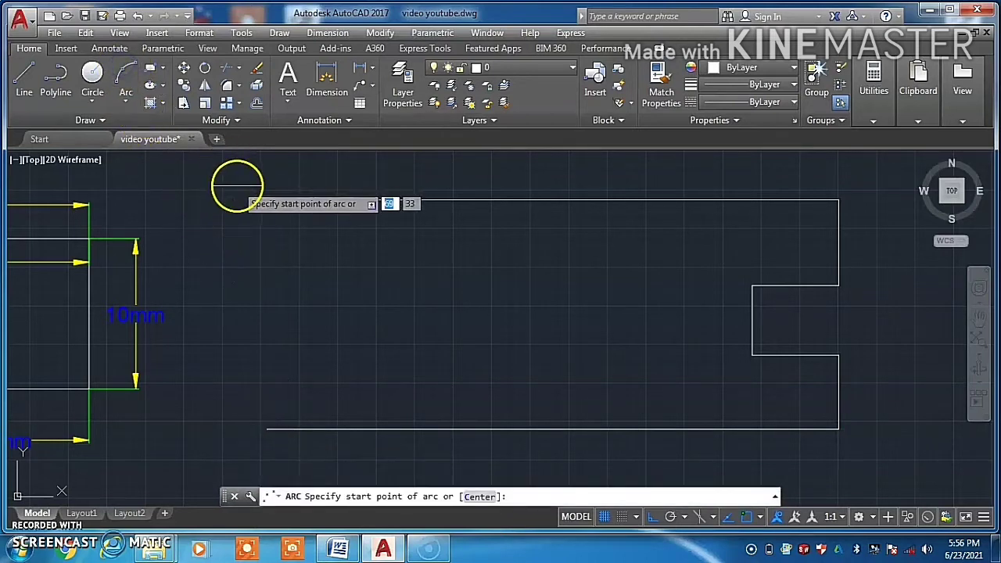
{"action": "left_click", "coordinate": [266, 200]}
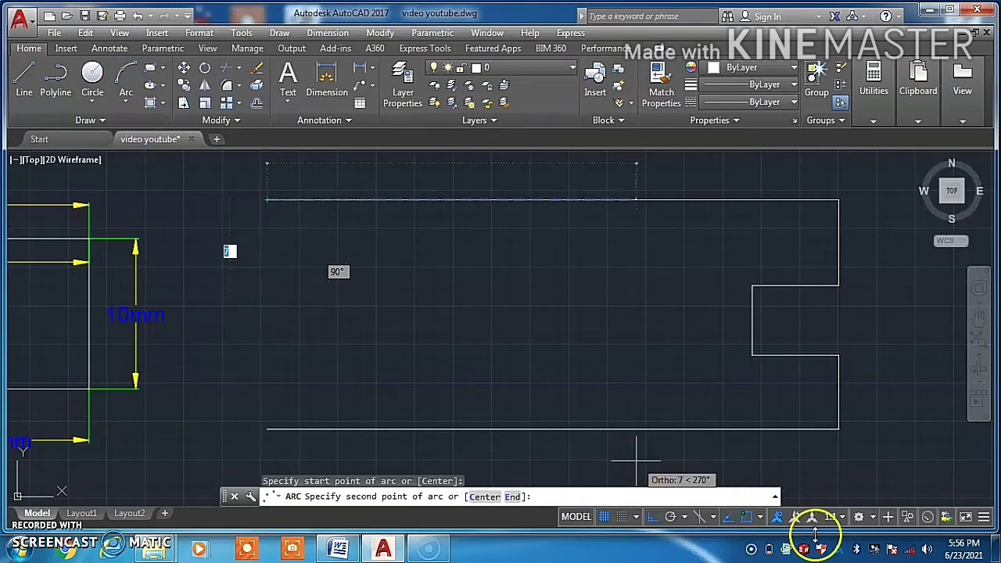
{"action": "left_click", "coordinate": [649, 518]}
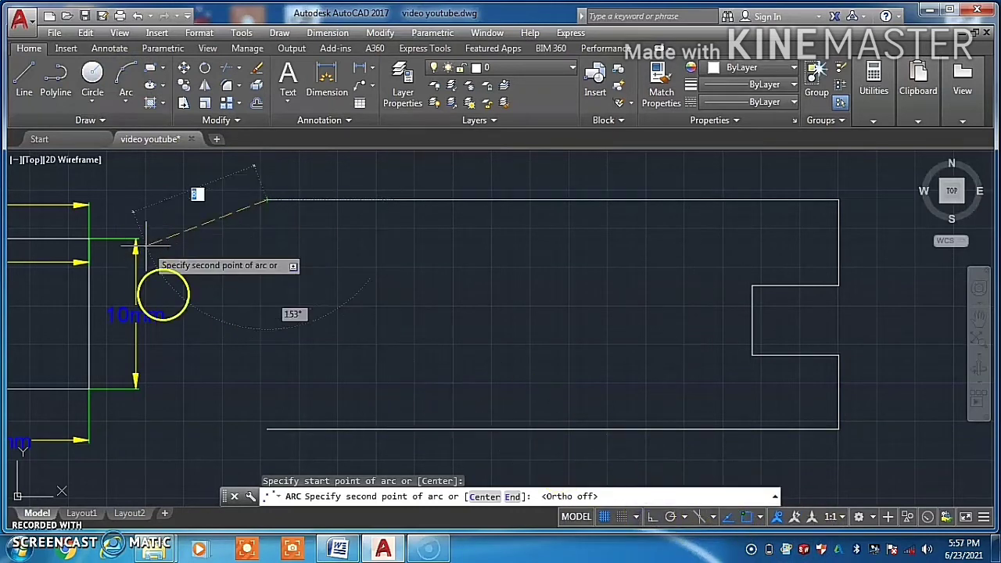
{"action": "left_click", "coordinate": [193, 310]}
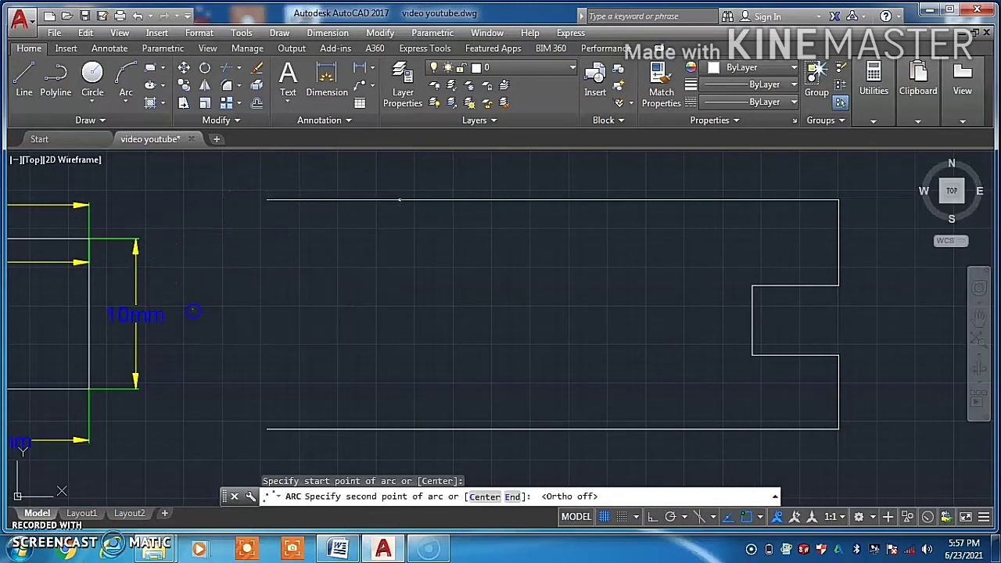
{"action": "left_click", "coordinate": [266, 428]}
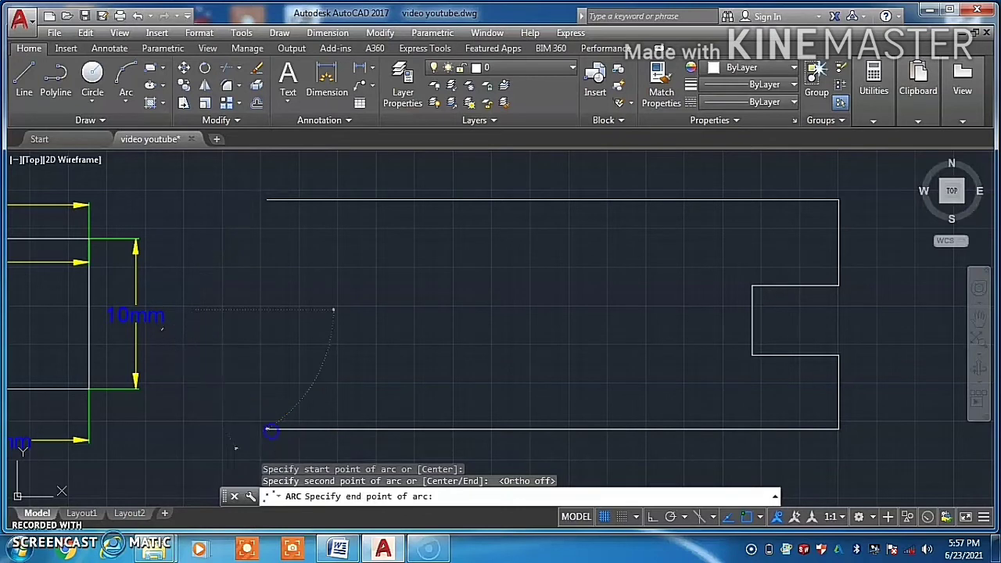
{"action": "key", "text": "Escape"}
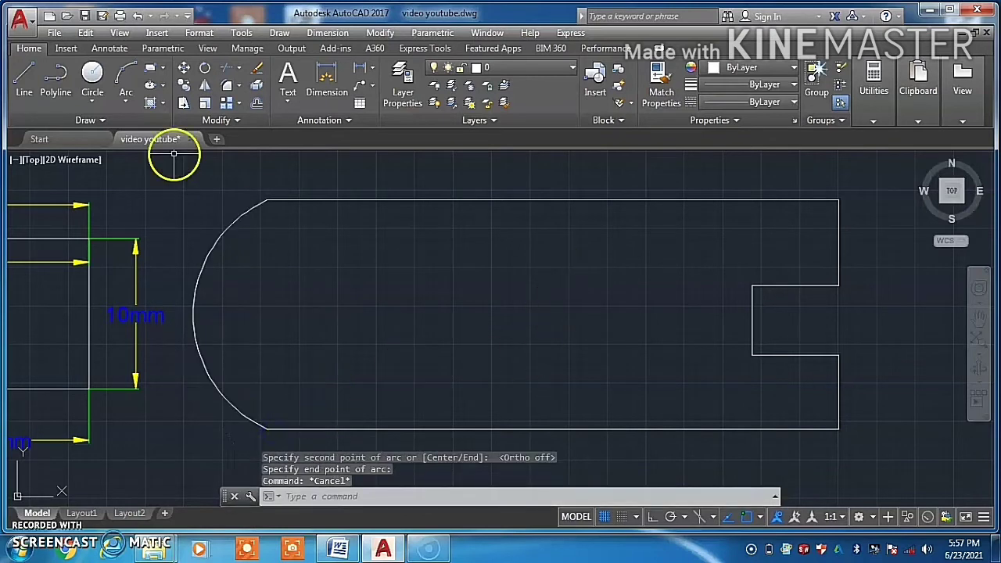
Draw a circular hole inside the rounded left end.
{"action": "left_click", "coordinate": [92, 72]}
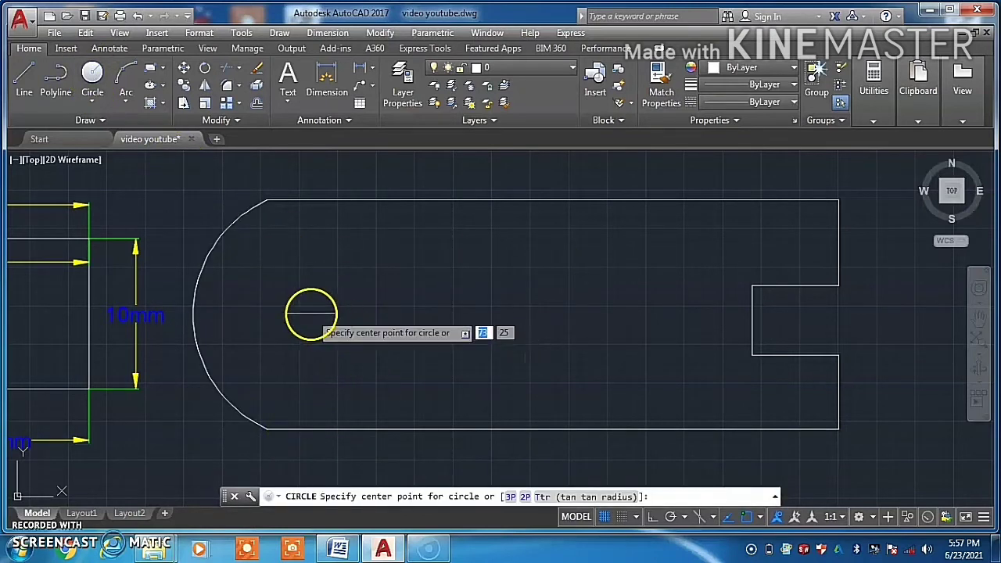
{"action": "left_click", "coordinate": [300, 316]}
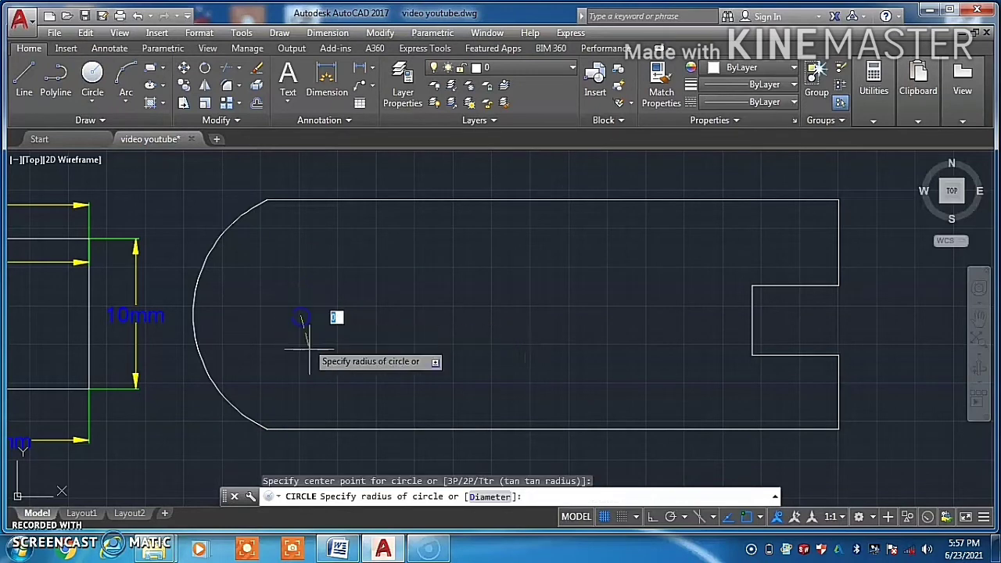
{"action": "left_click", "coordinate": [319, 378]}
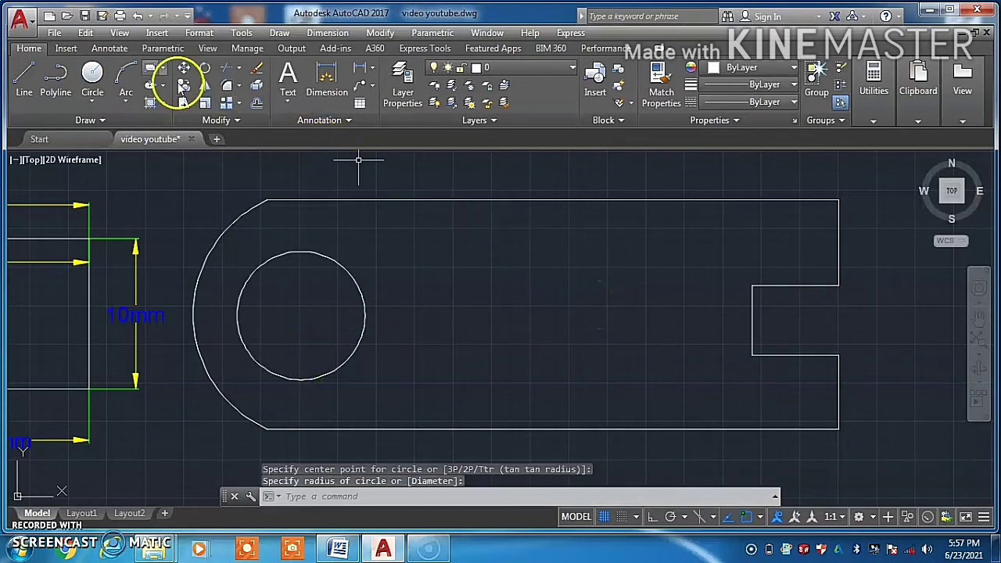
Draw the closed cutout outline: flat top, straight sides and a V-shaped bottom peaking upward.
{"action": "left_click", "coordinate": [25, 75]}
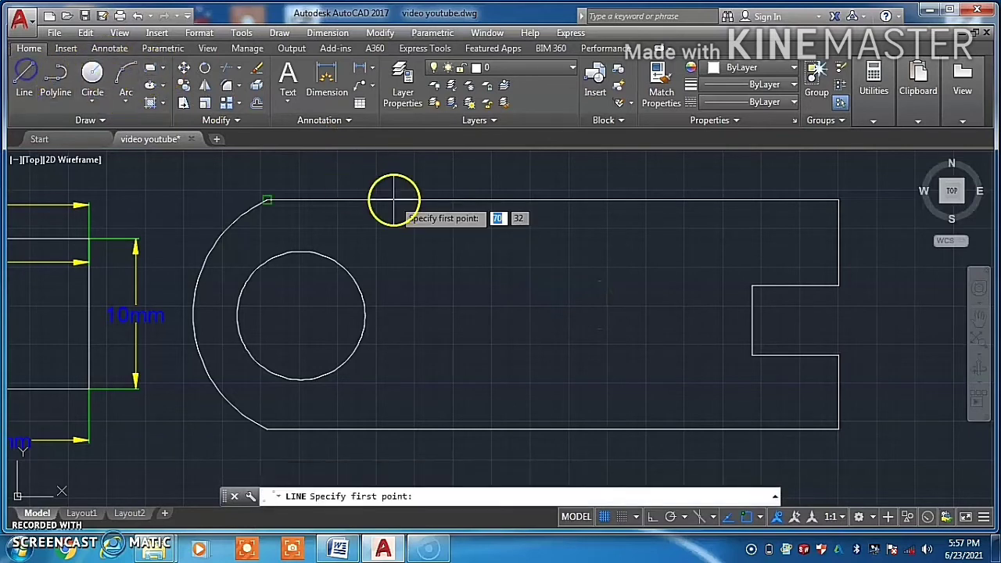
{"action": "left_click", "coordinate": [407, 241]}
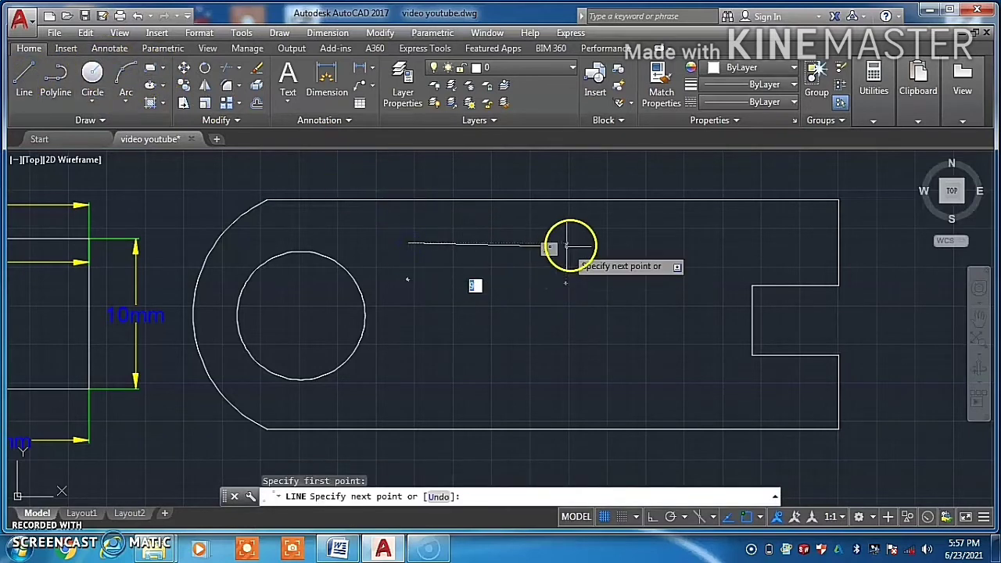
{"action": "left_click", "coordinate": [667, 242]}
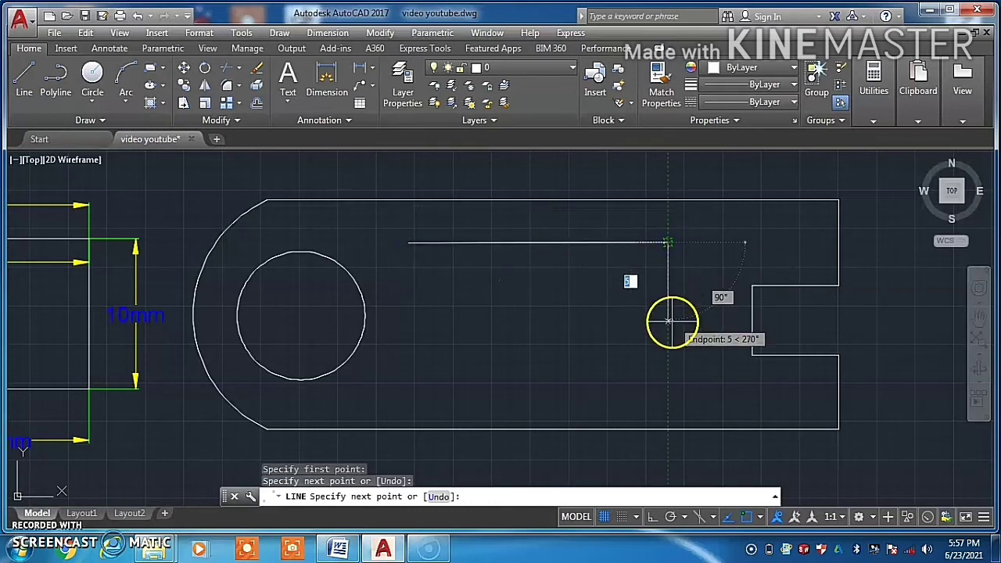
{"action": "left_click", "coordinate": [666, 373]}
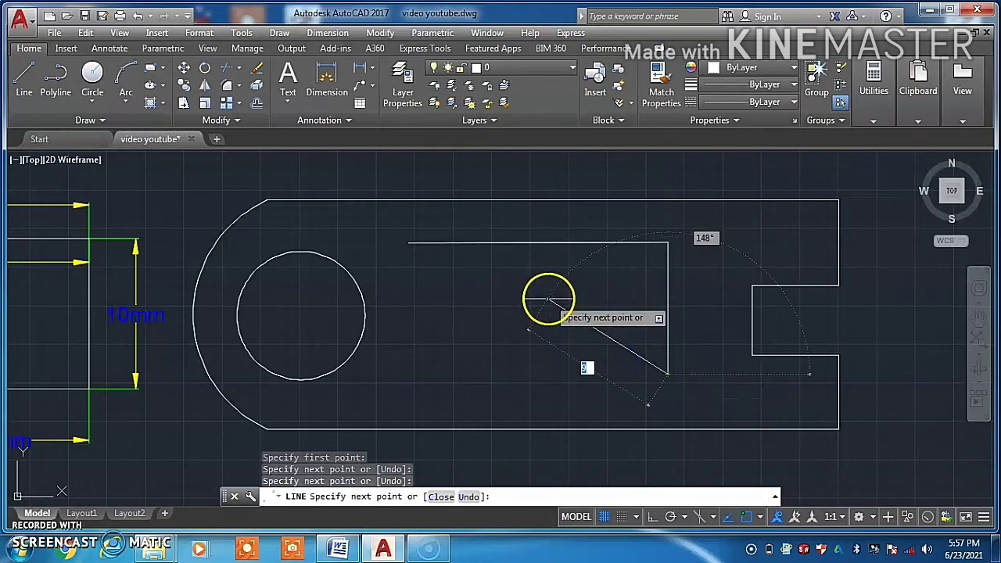
{"action": "left_click", "coordinate": [548, 298]}
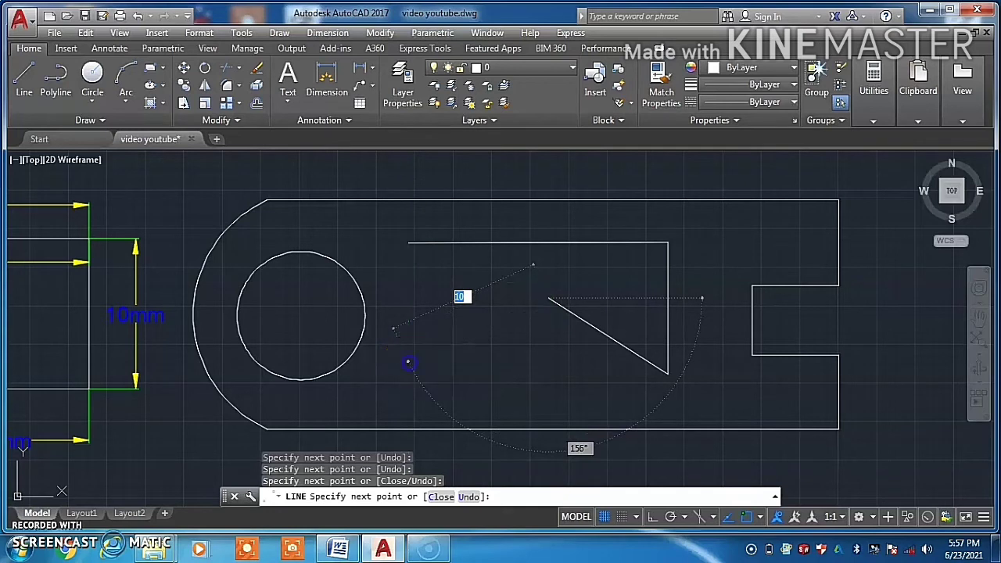
{"action": "left_click", "coordinate": [408, 361]}
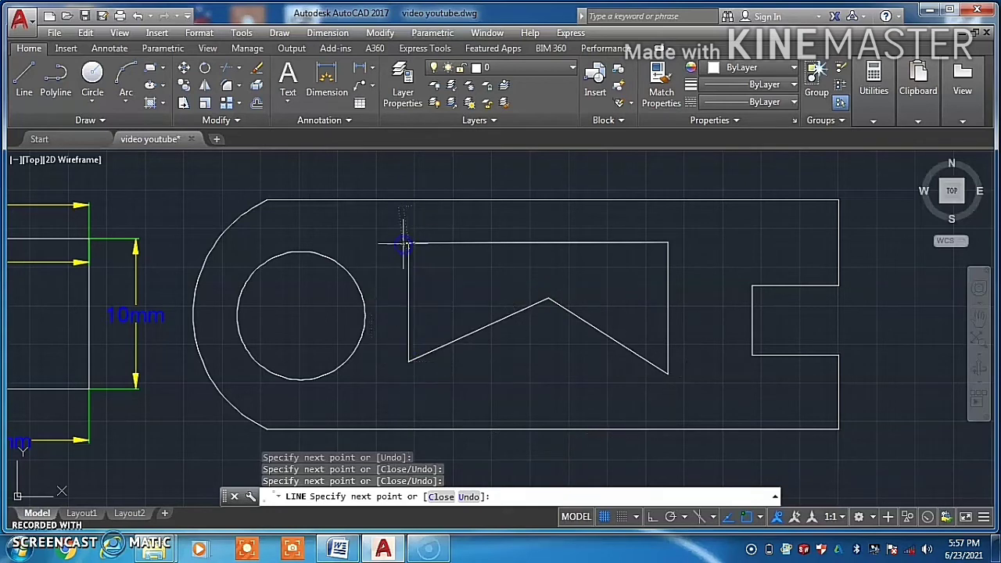
{"action": "left_click", "coordinate": [404, 243]}
{"action": "key", "text": "Escape"}
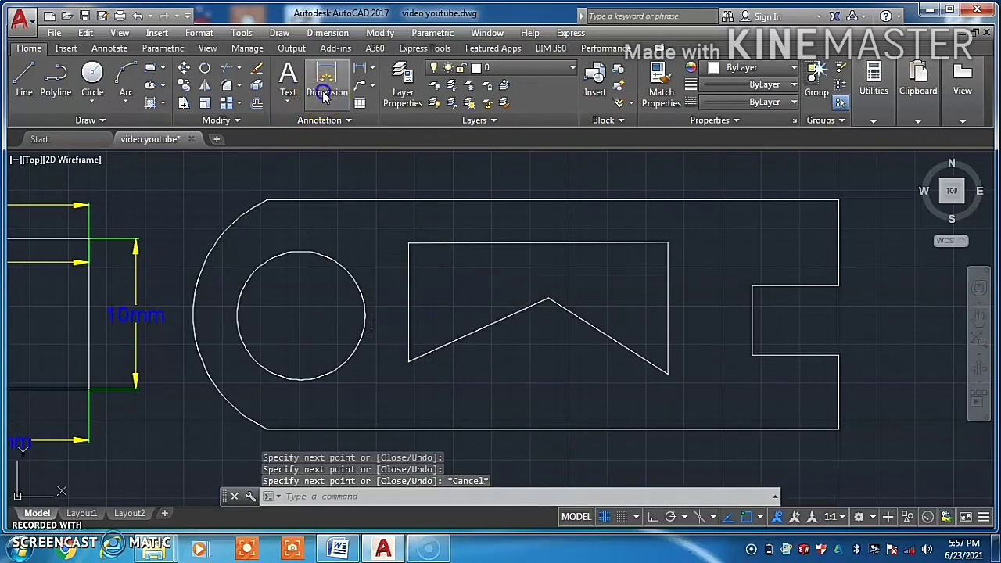
Dimension the cutout's 17mm top edge and the plate's 37mm overall top length.
{"action": "left_click", "coordinate": [325, 92]}
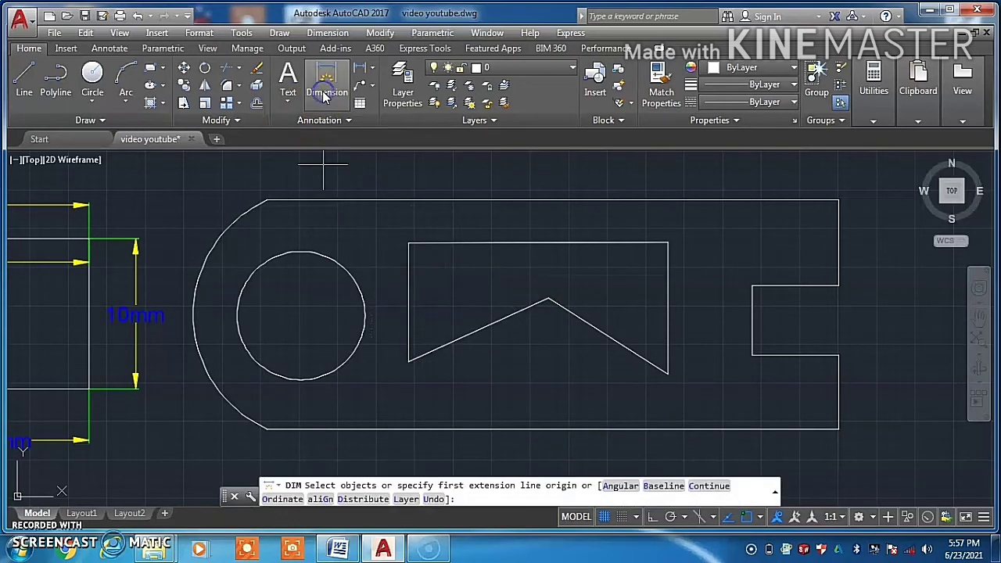
{"action": "right_click", "coordinate": [485, 240]}
{"action": "left_click", "coordinate": [482, 243]}
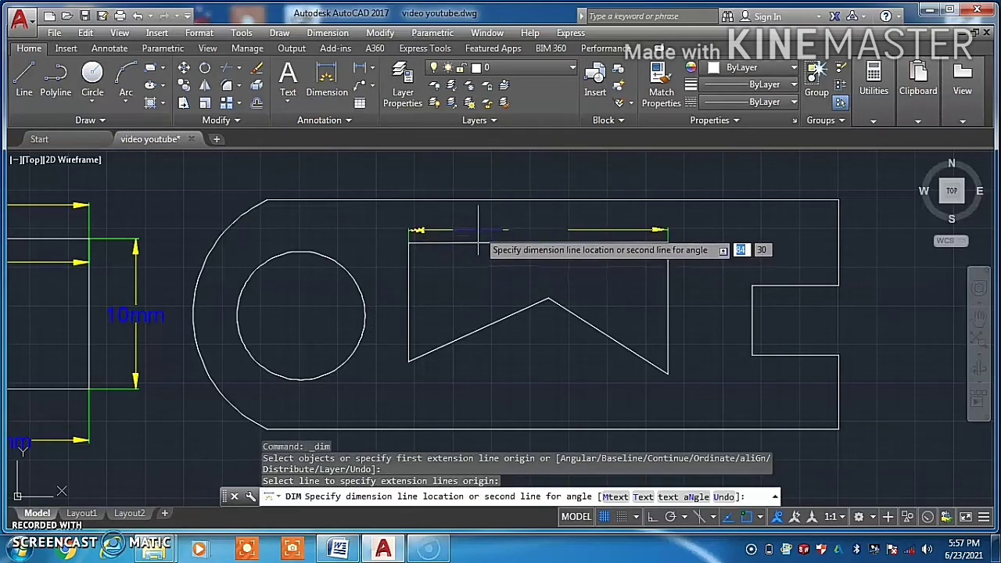
{"action": "left_click", "coordinate": [478, 226]}
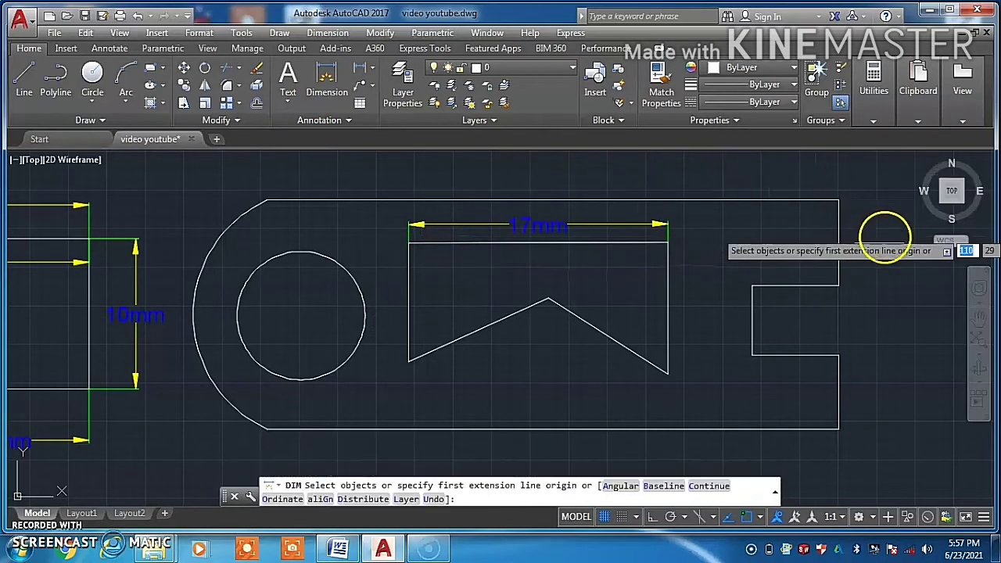
{"action": "left_click", "coordinate": [838, 203]}
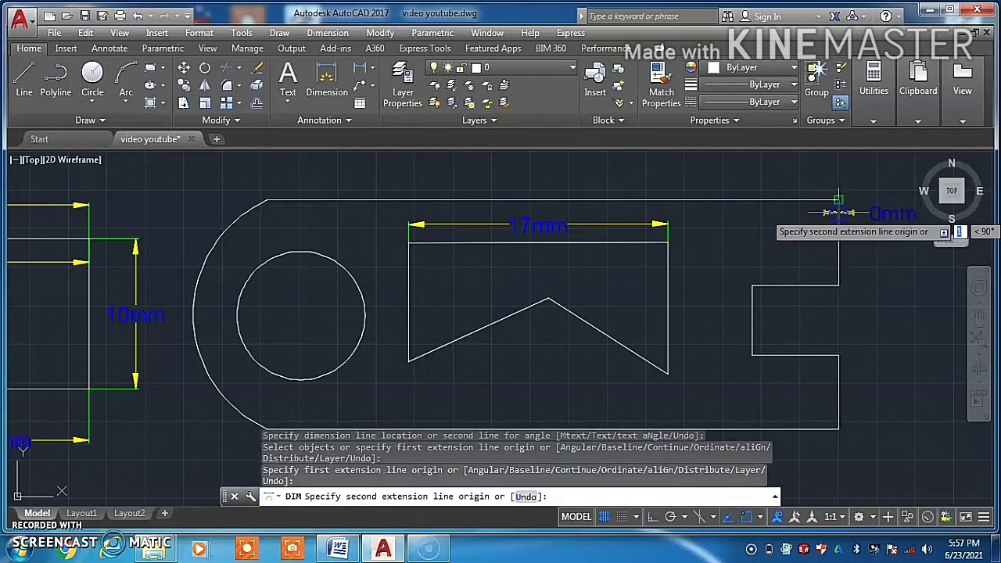
{"action": "key", "text": "Escape"}
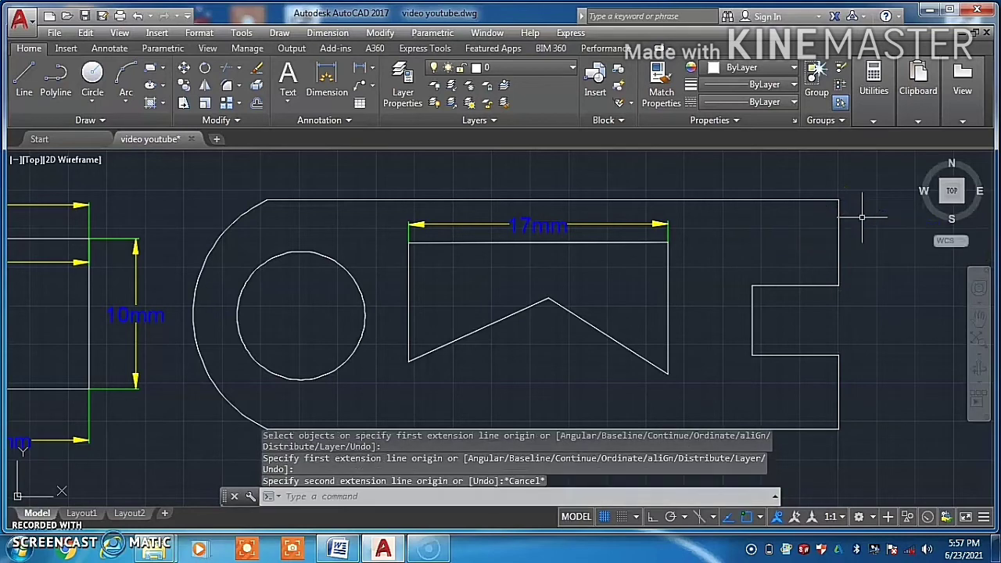
{"action": "key", "text": "Return"}
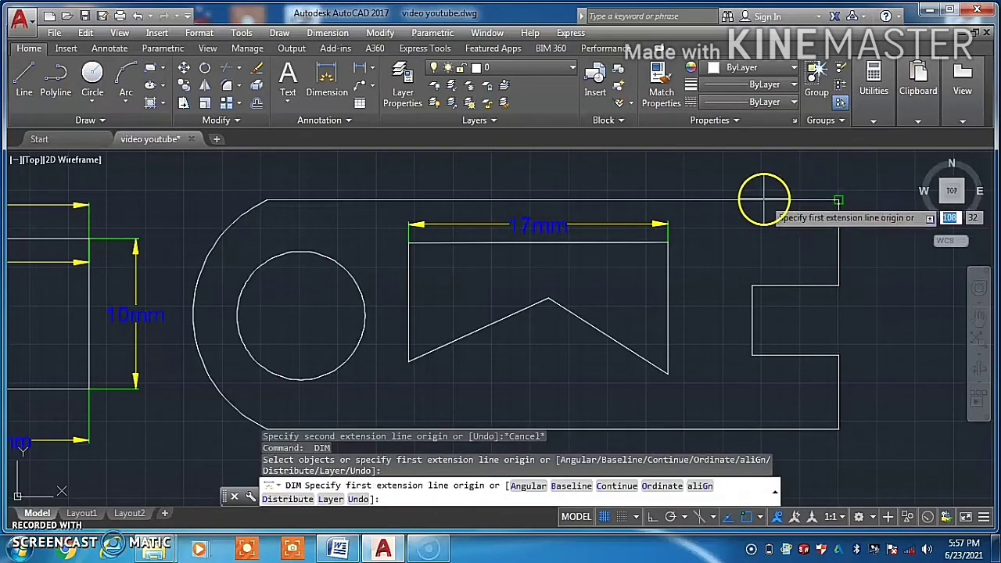
{"action": "key", "text": "Return"}
{"action": "left_click", "coordinate": [682, 200]}
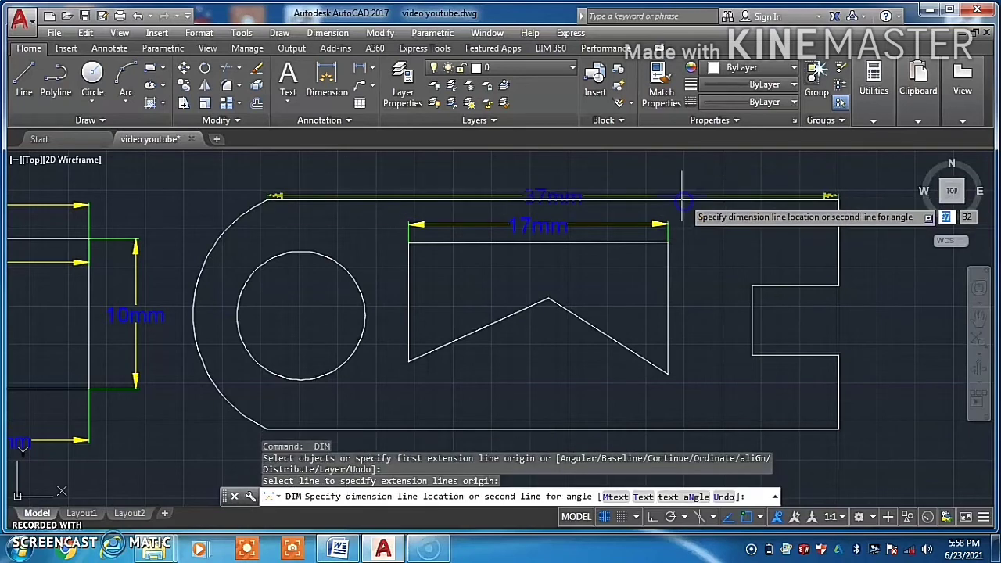
{"action": "left_click", "coordinate": [669, 172]}
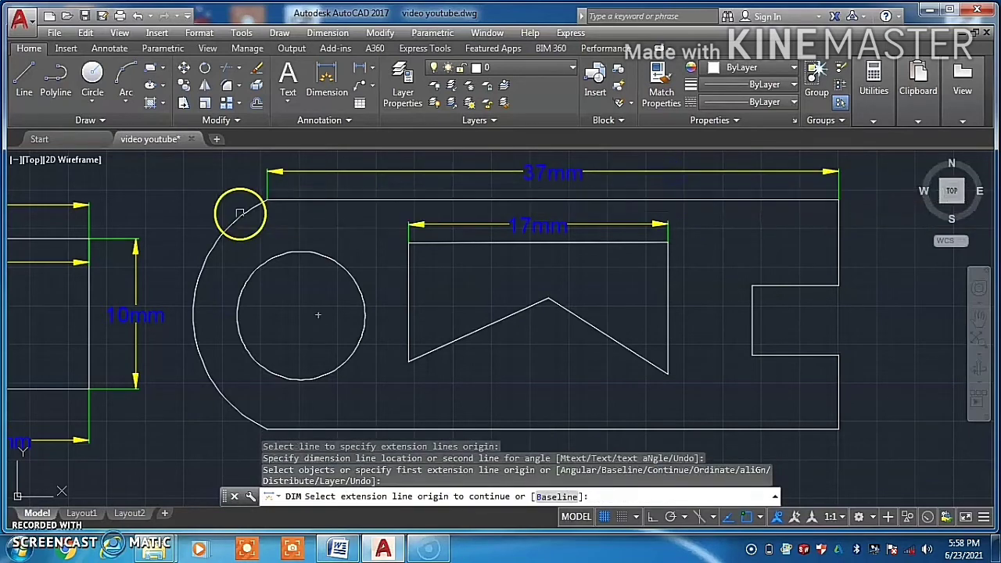
{"action": "key", "text": "Return"}
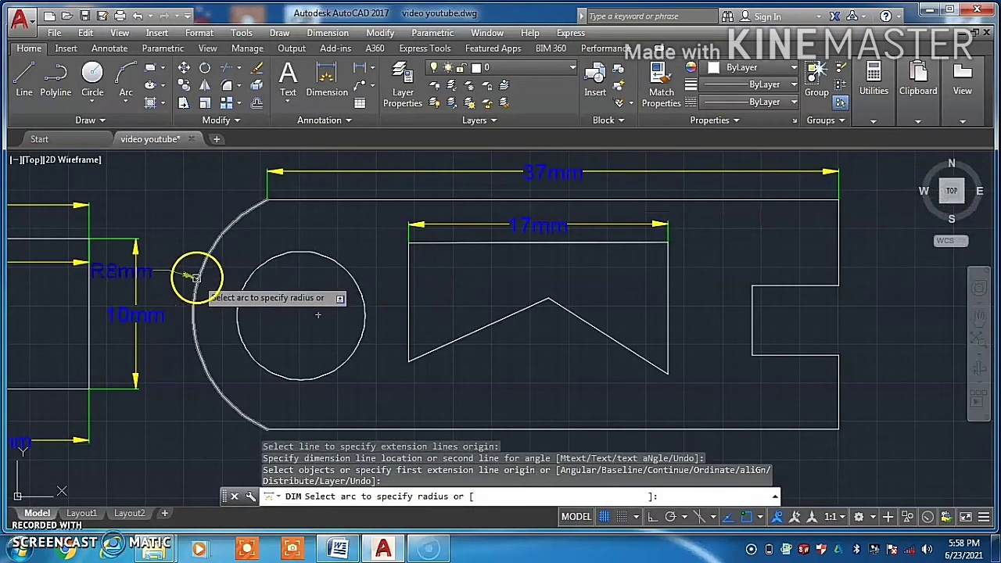
Add the R8mm radius to the rounded end and the Ø8mm diameter to the hole.
{"action": "left_click", "coordinate": [194, 277]}
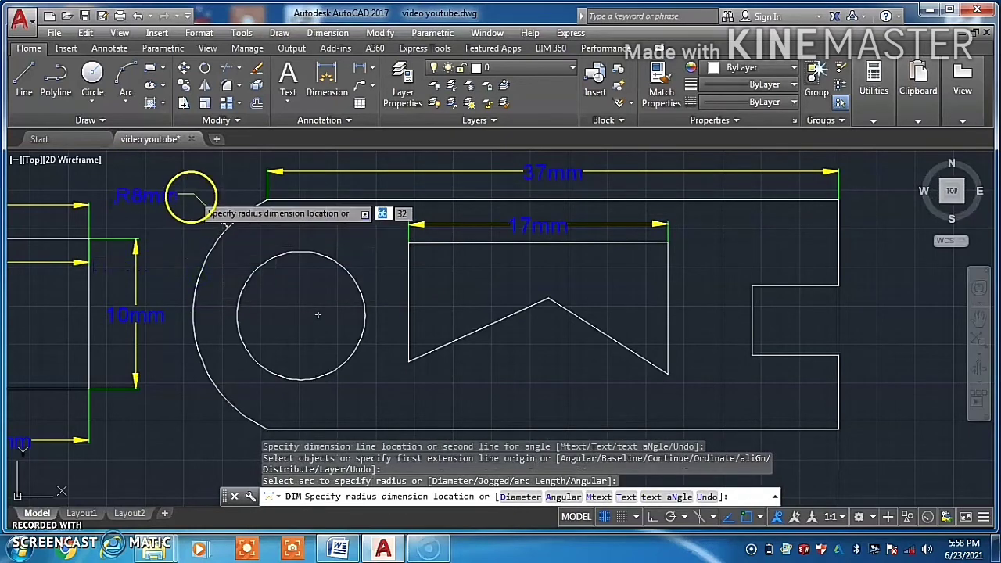
{"action": "left_click", "coordinate": [209, 189]}
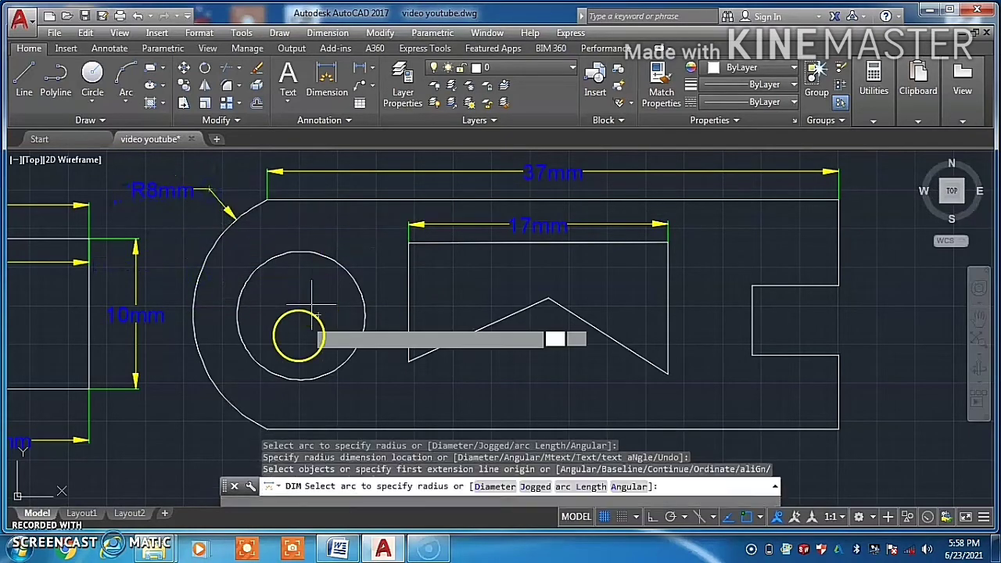
{"action": "left_click", "coordinate": [246, 286]}
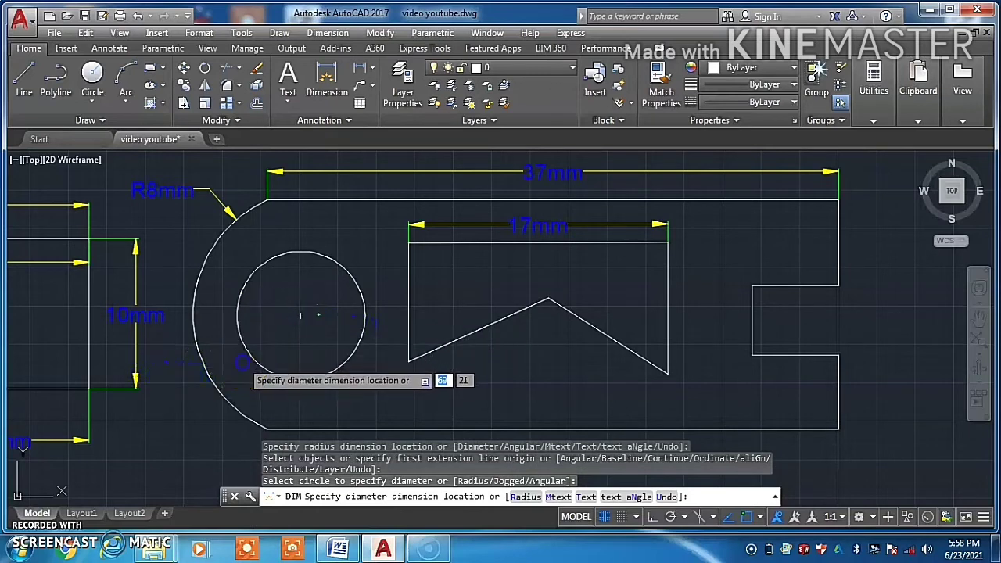
{"action": "left_click", "coordinate": [242, 362]}
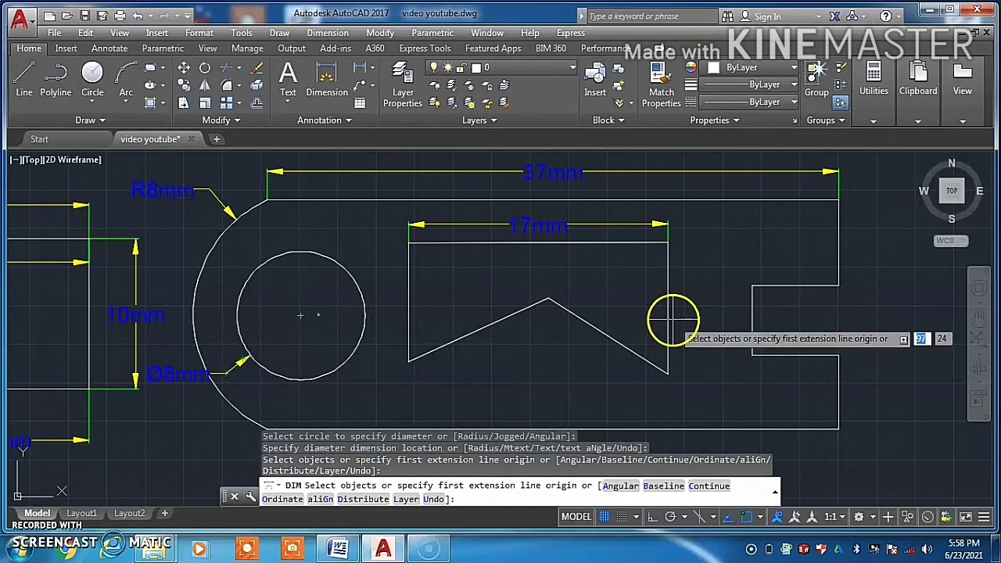
Dimension the plate's 15mm height and the 6mm from the top corner to the notch.
{"action": "left_click", "coordinate": [766, 201]}
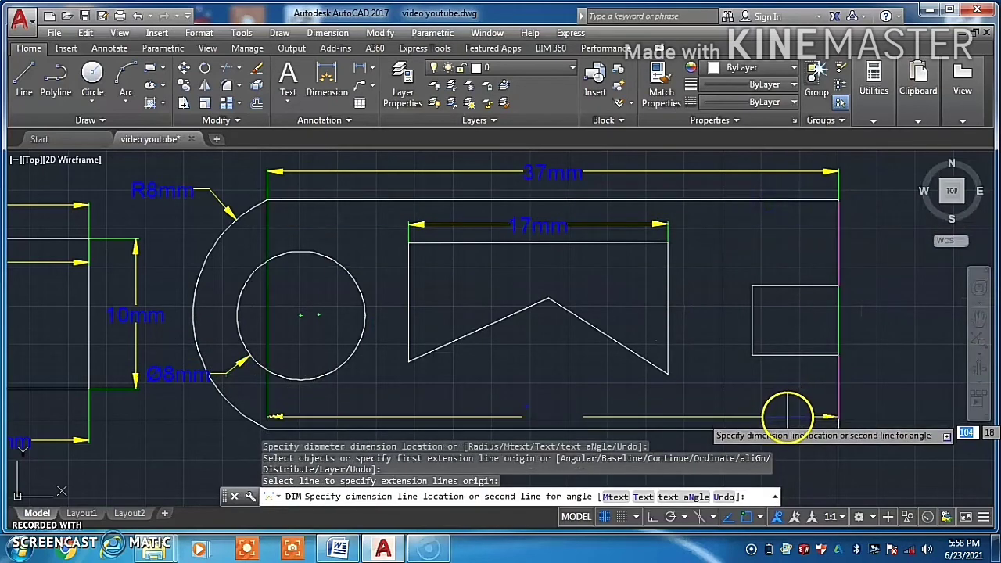
{"action": "left_click", "coordinate": [784, 424]}
{"action": "left_click", "coordinate": [782, 425]}
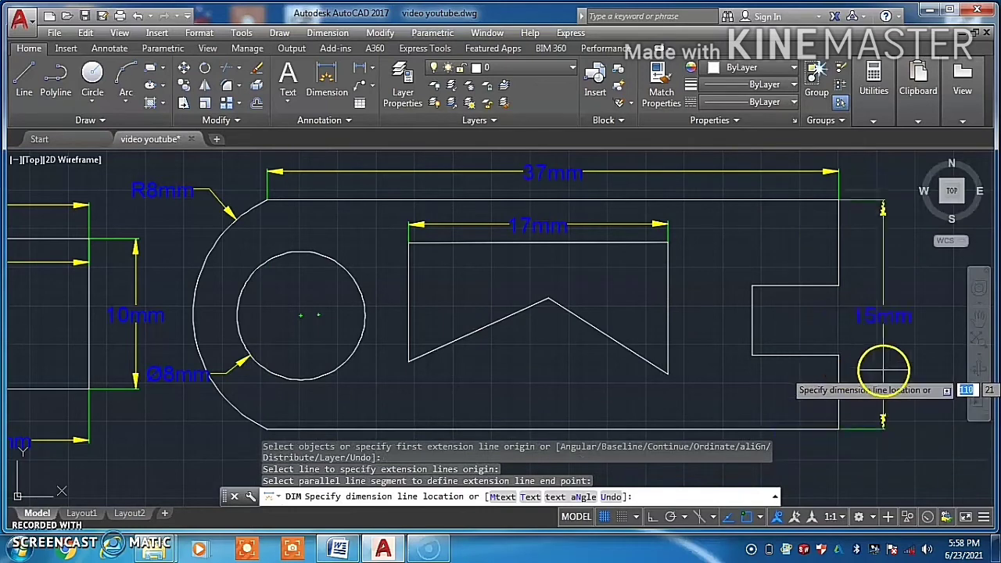
{"action": "left_click", "coordinate": [936, 338]}
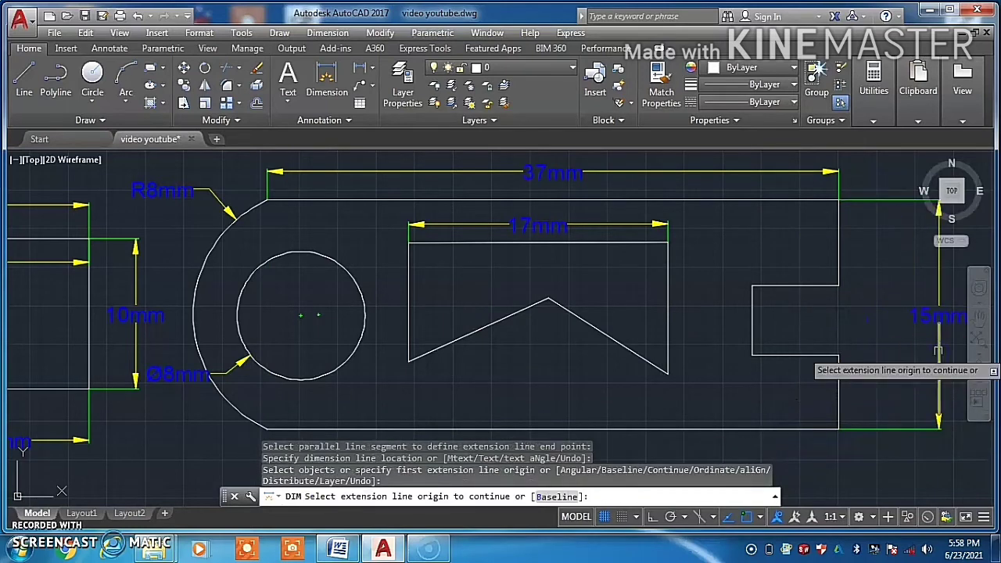
{"action": "left_click", "coordinate": [837, 286]}
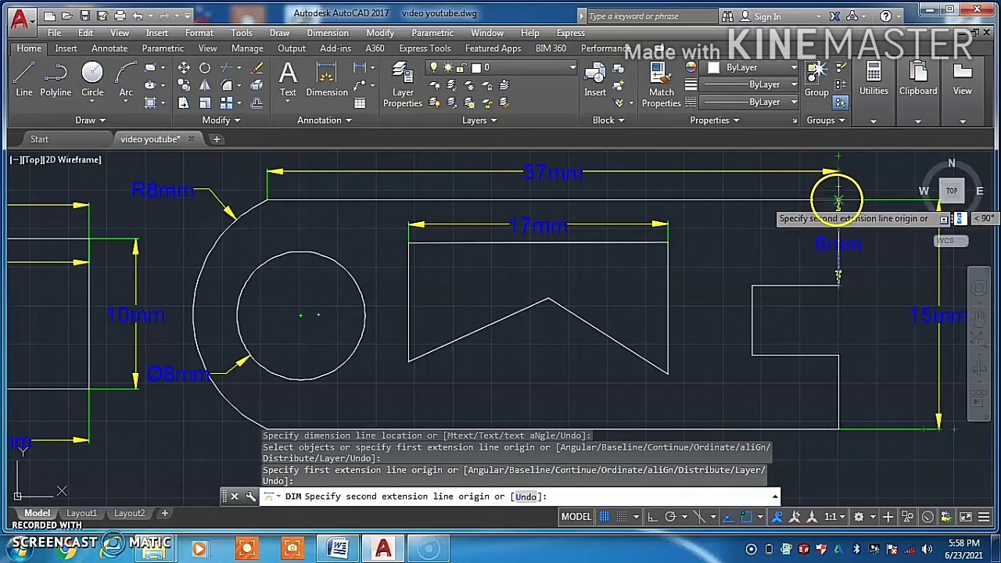
{"action": "left_click", "coordinate": [837, 200]}
{"action": "left_click", "coordinate": [872, 219]}
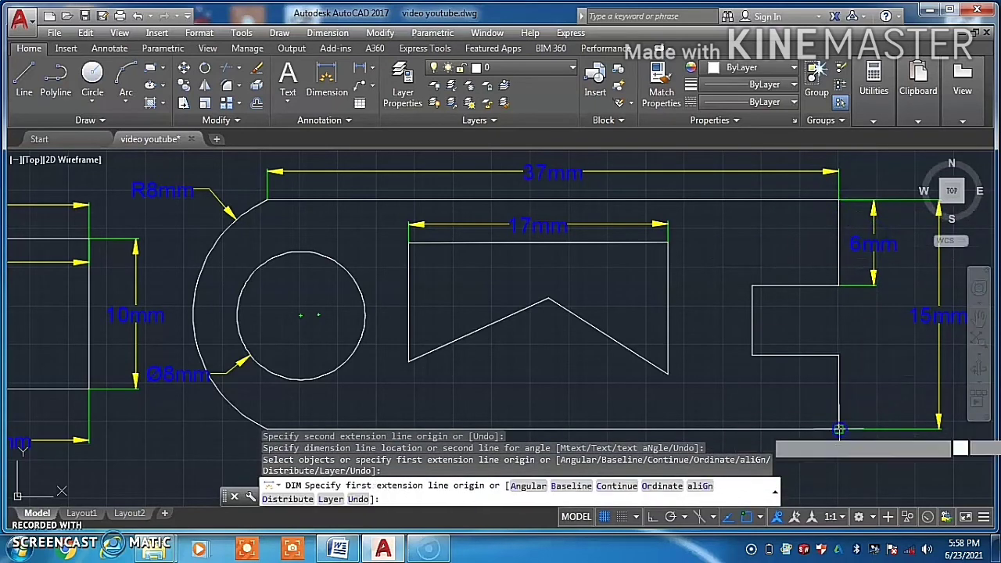
Add the 5mm height below the notch and the notch's horizontal depth.
{"action": "left_click", "coordinate": [838, 428]}
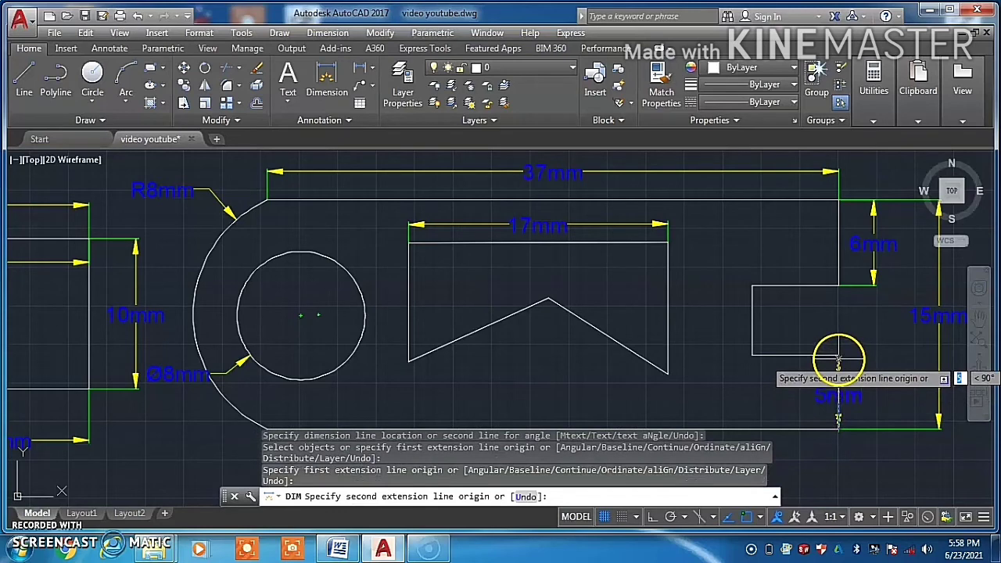
{"action": "left_click", "coordinate": [838, 355]}
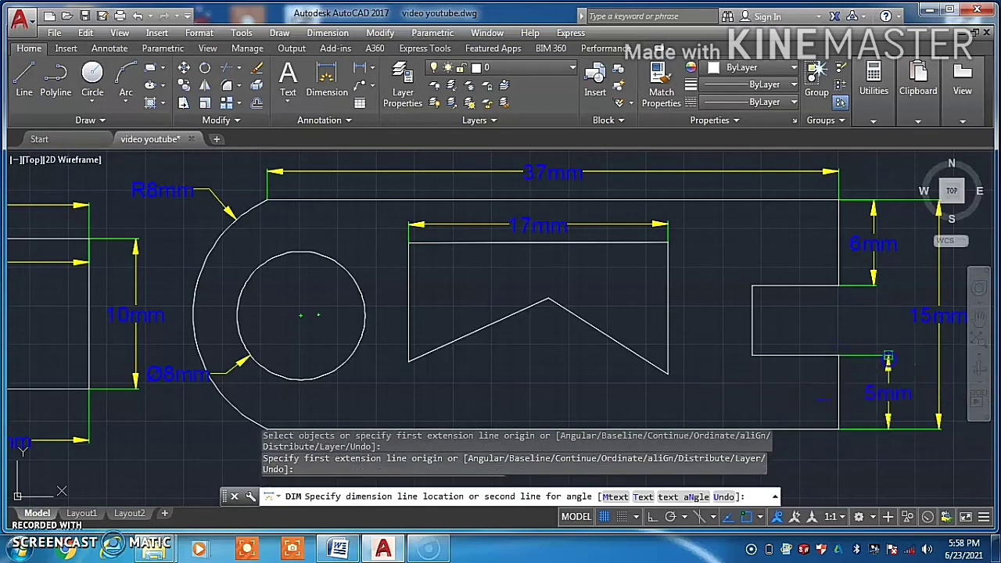
{"action": "left_click", "coordinate": [887, 358]}
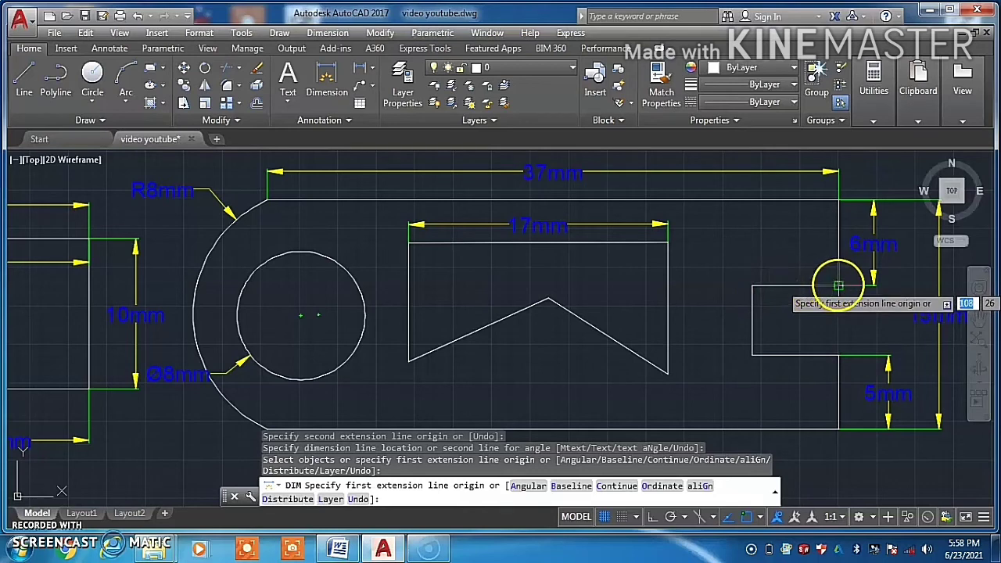
{"action": "left_click", "coordinate": [838, 286]}
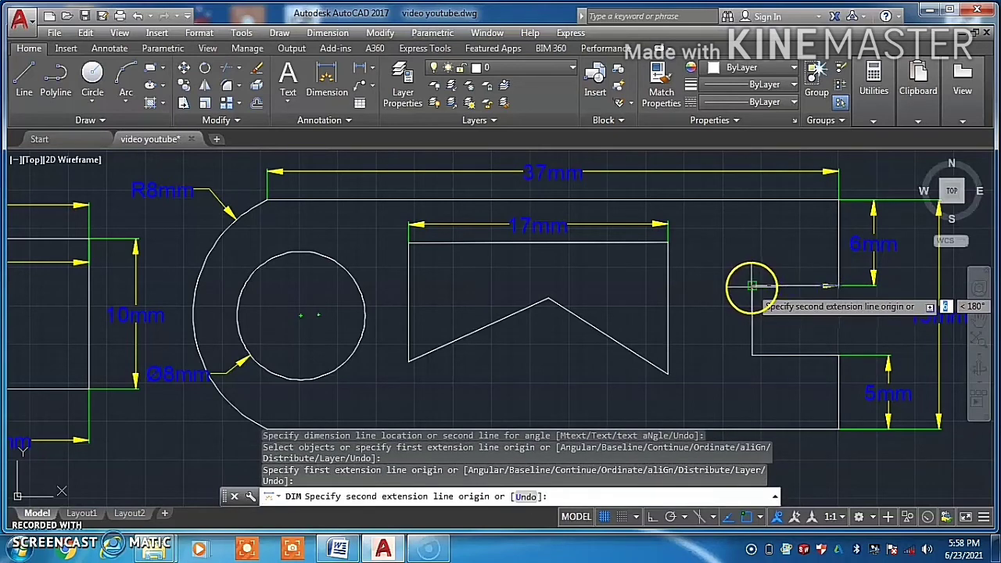
{"action": "left_click", "coordinate": [752, 286]}
{"action": "left_click", "coordinate": [758, 255]}
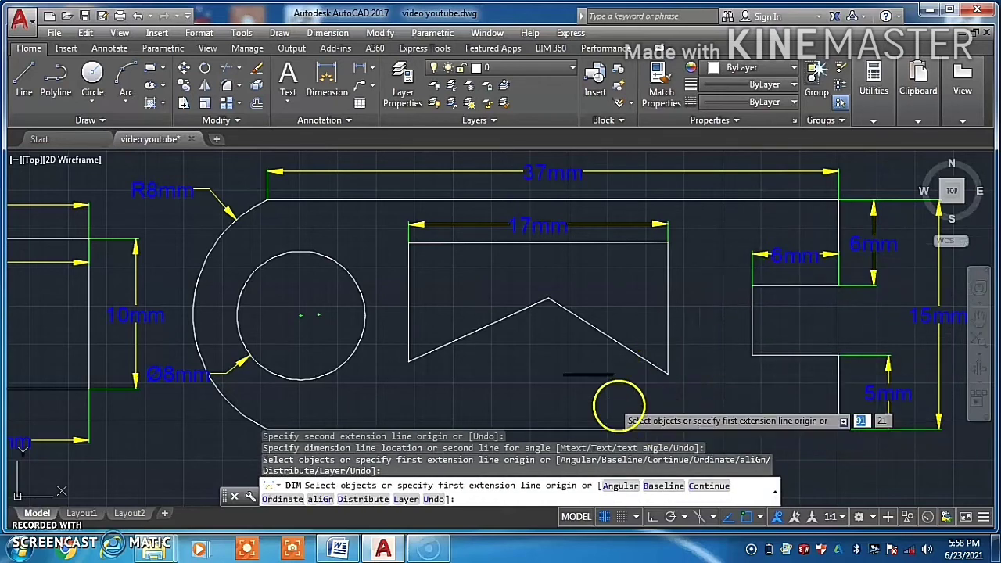
Dimension the V's apex: 8mm from the right edge above, 8mm below, and 4mm depth.
{"action": "left_click", "coordinate": [661, 305]}
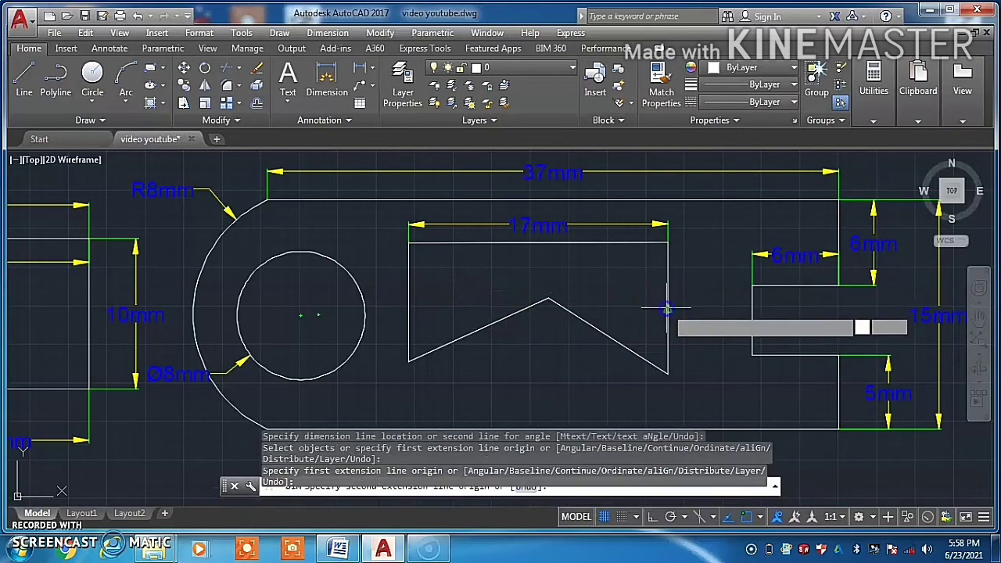
{"action": "left_click", "coordinate": [549, 298]}
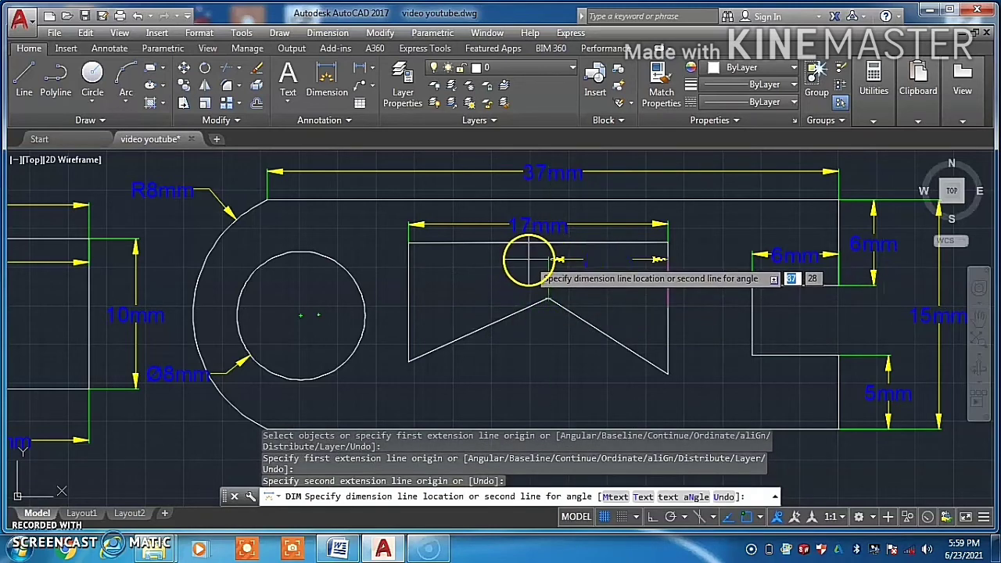
{"action": "left_click", "coordinate": [529, 260]}
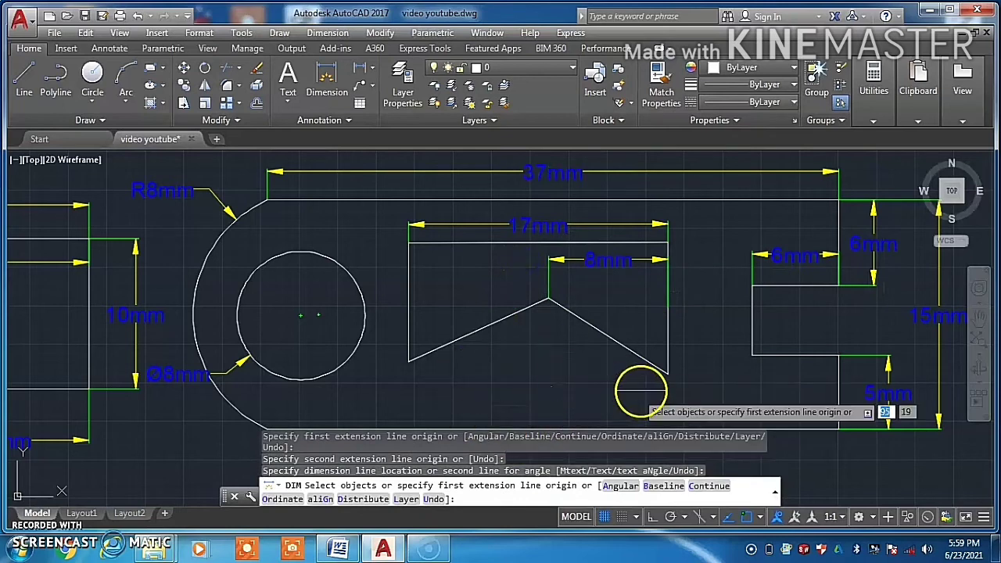
{"action": "key", "text": "Return"}
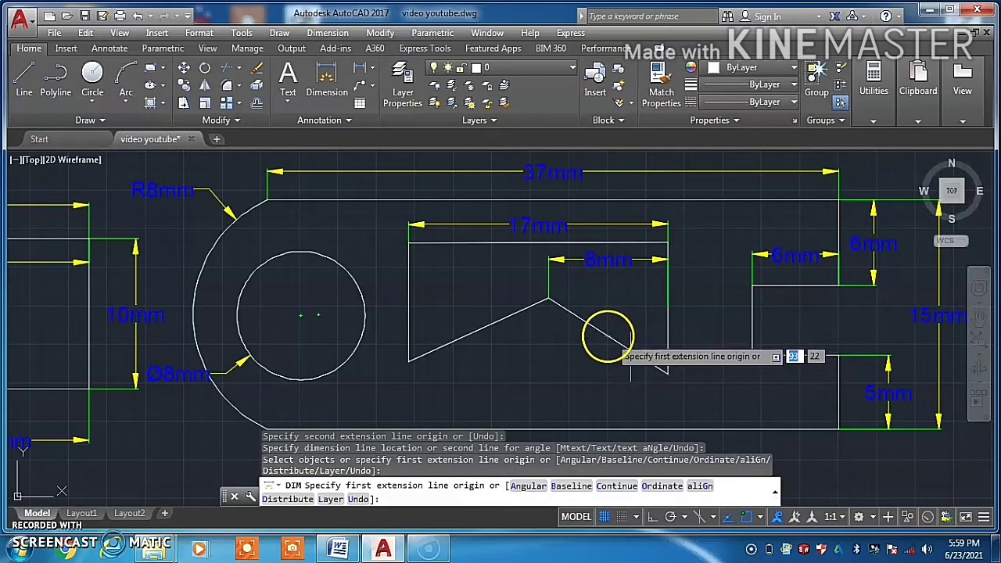
{"action": "left_click", "coordinate": [668, 374]}
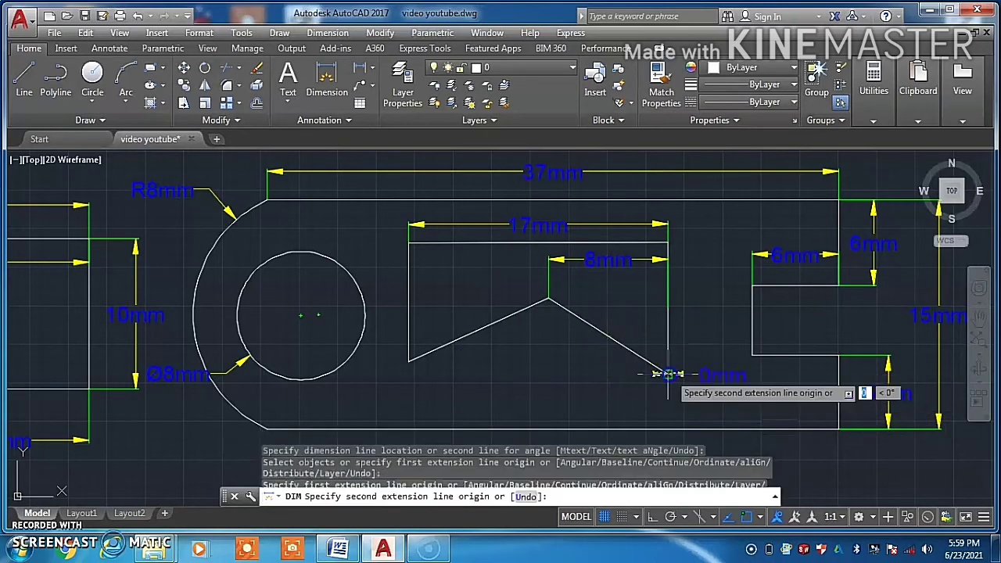
{"action": "left_click", "coordinate": [548, 298]}
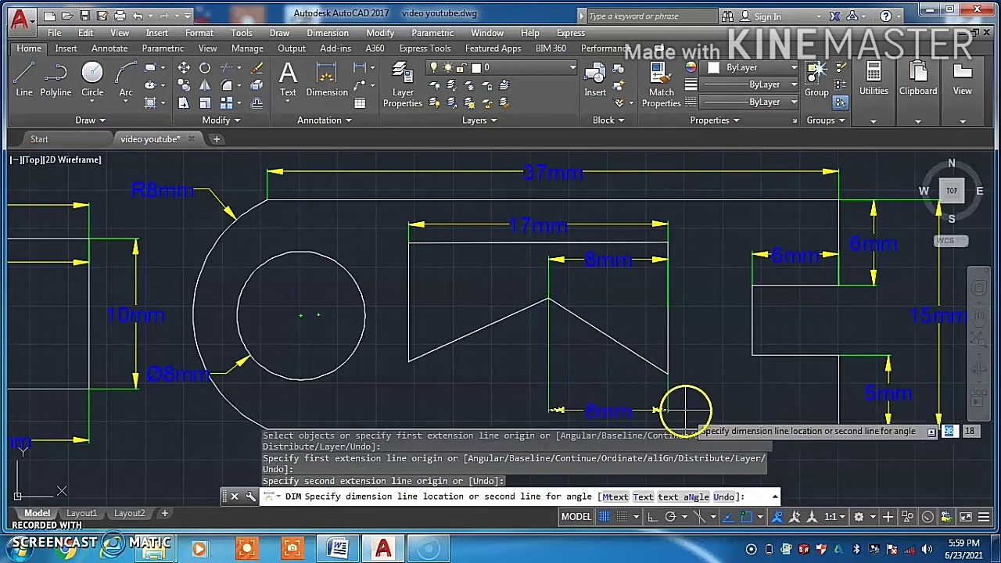
{"action": "left_click", "coordinate": [685, 408]}
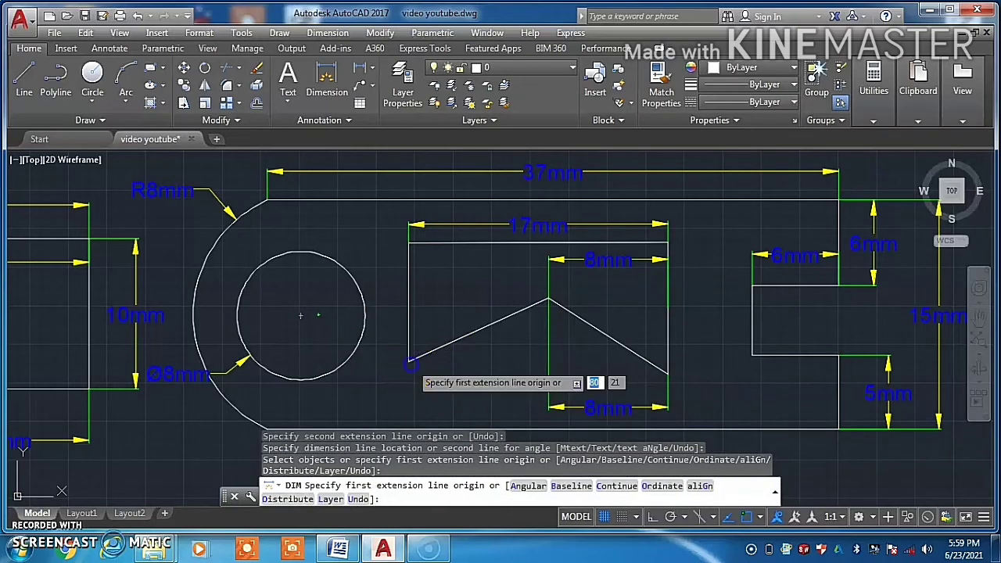
{"action": "left_click", "coordinate": [408, 362]}
{"action": "left_click", "coordinate": [548, 299]}
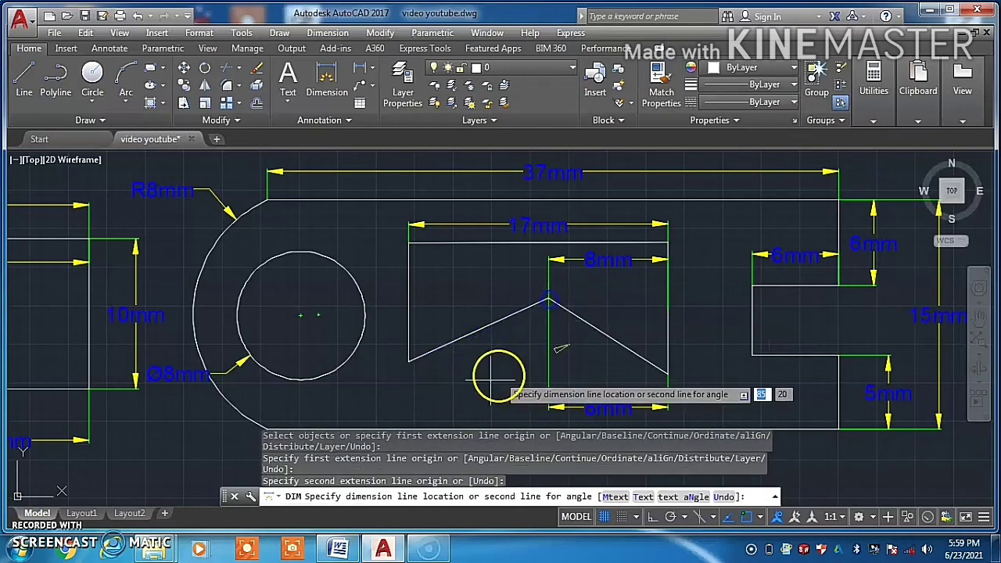
{"action": "left_click", "coordinate": [576, 332]}
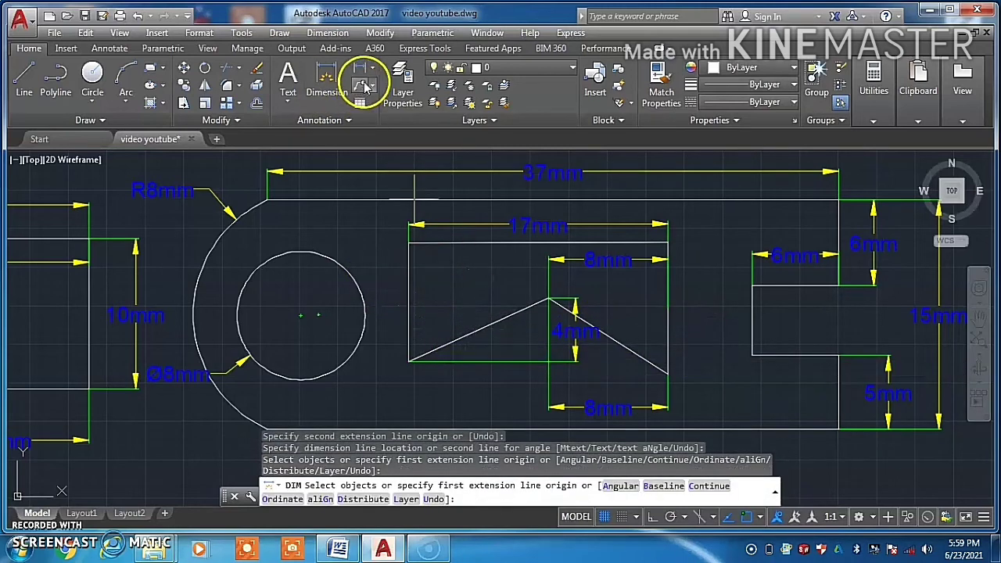
{"action": "left_click", "coordinate": [373, 72]}
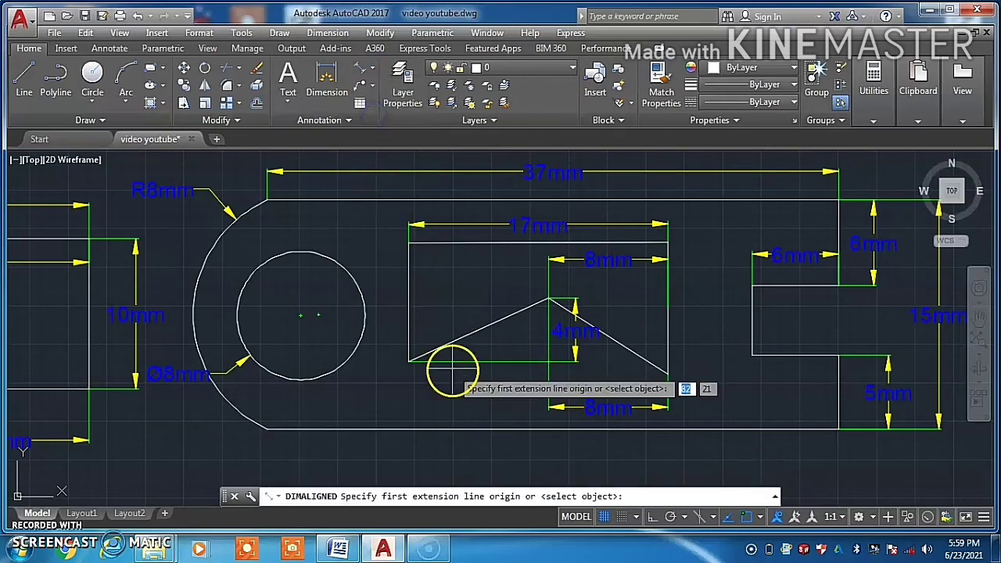
{"action": "left_click", "coordinate": [409, 360]}
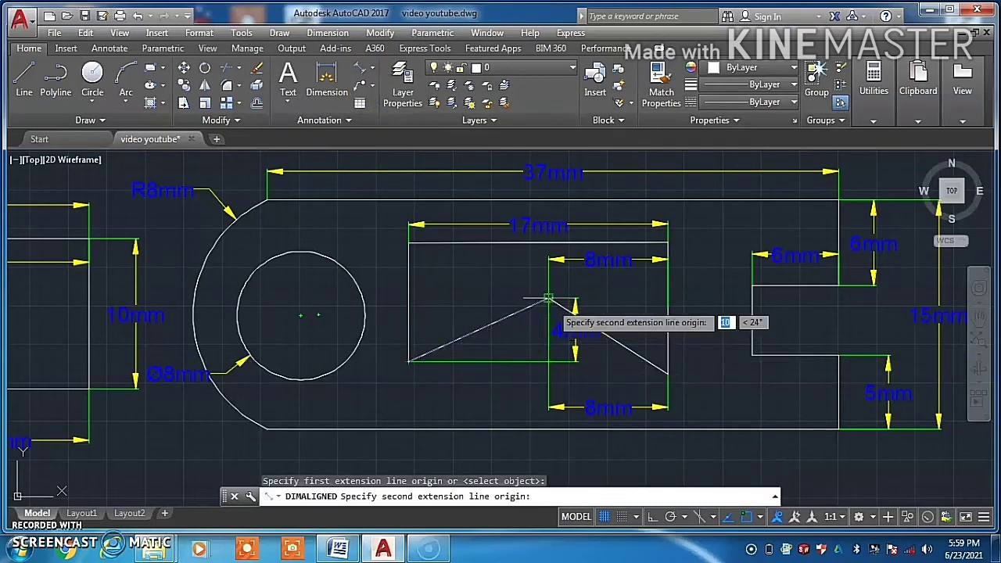
{"action": "left_click", "coordinate": [548, 299]}
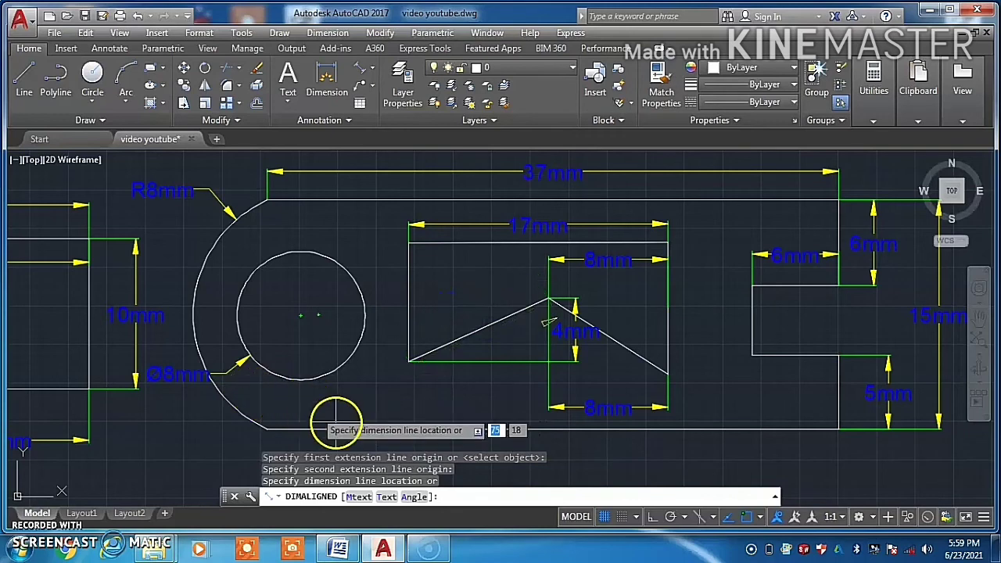
{"action": "left_click", "coordinate": [406, 430]}
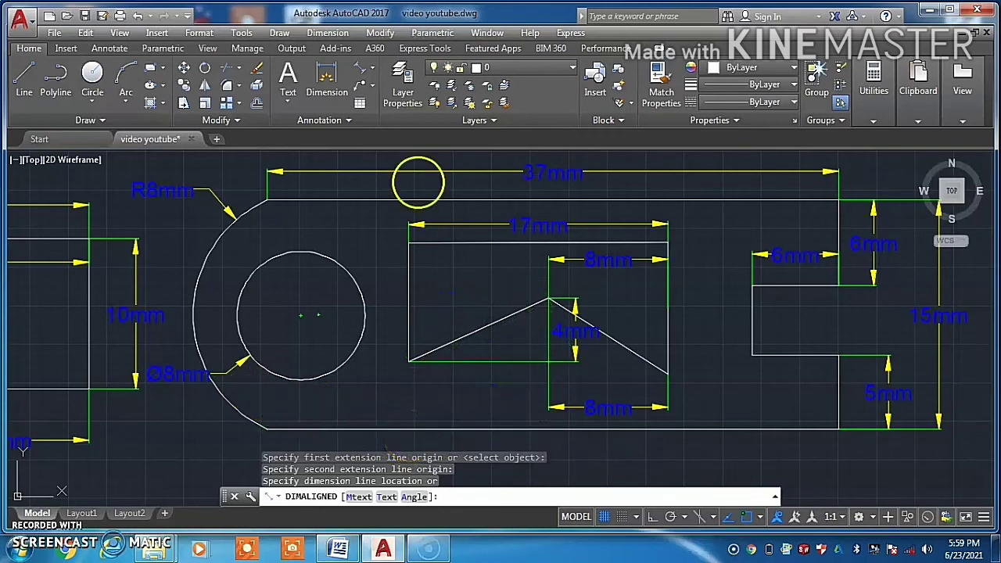
{"action": "key", "text": "Escape"}
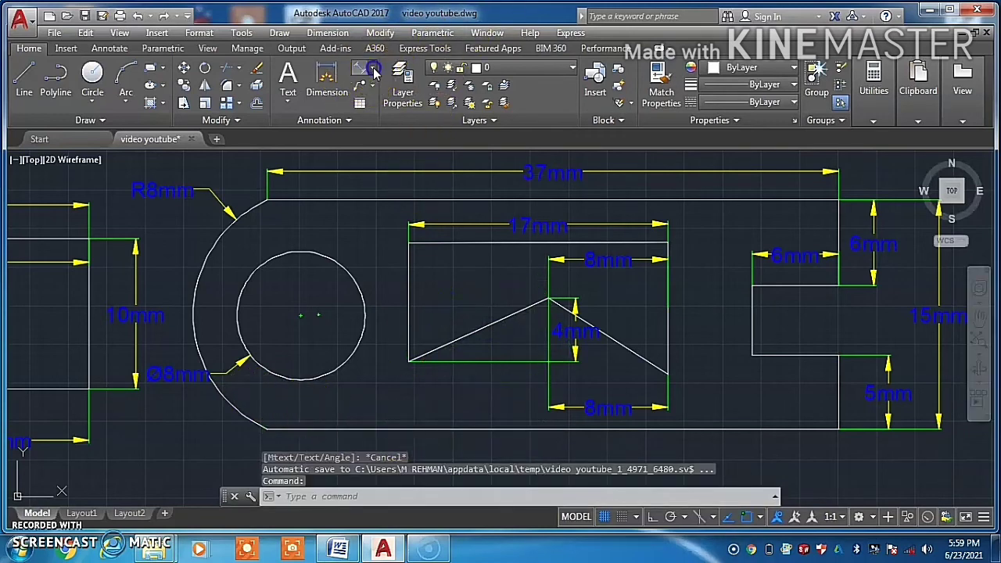
{"action": "left_click", "coordinate": [373, 70]}
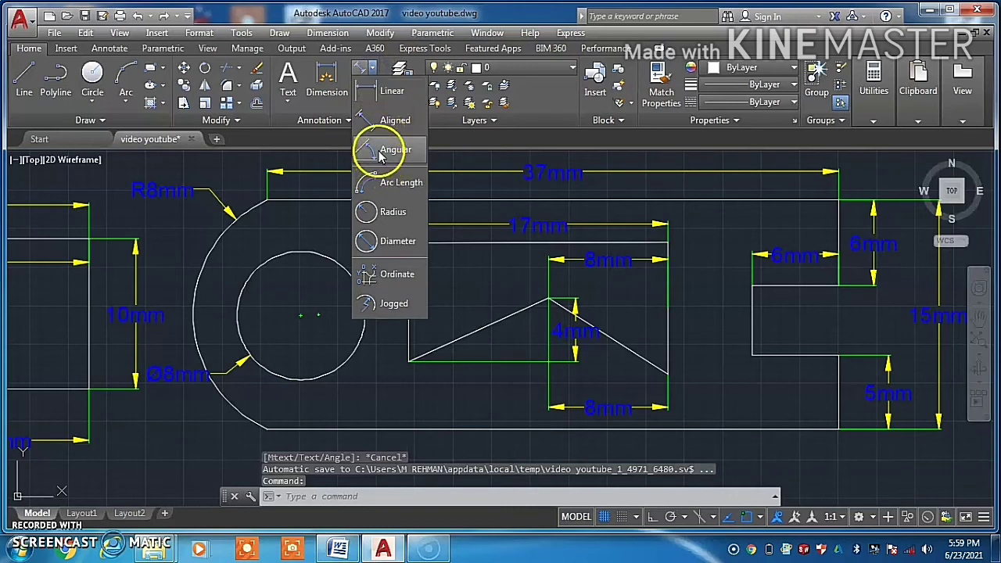
{"action": "left_click", "coordinate": [381, 148]}
{"action": "left_click", "coordinate": [439, 353]}
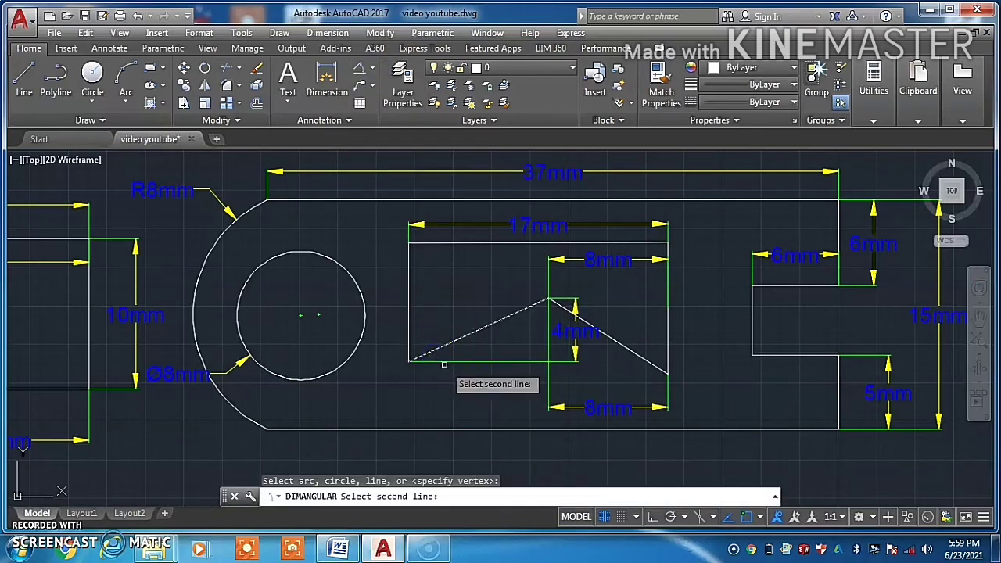
{"action": "left_click", "coordinate": [472, 351]}
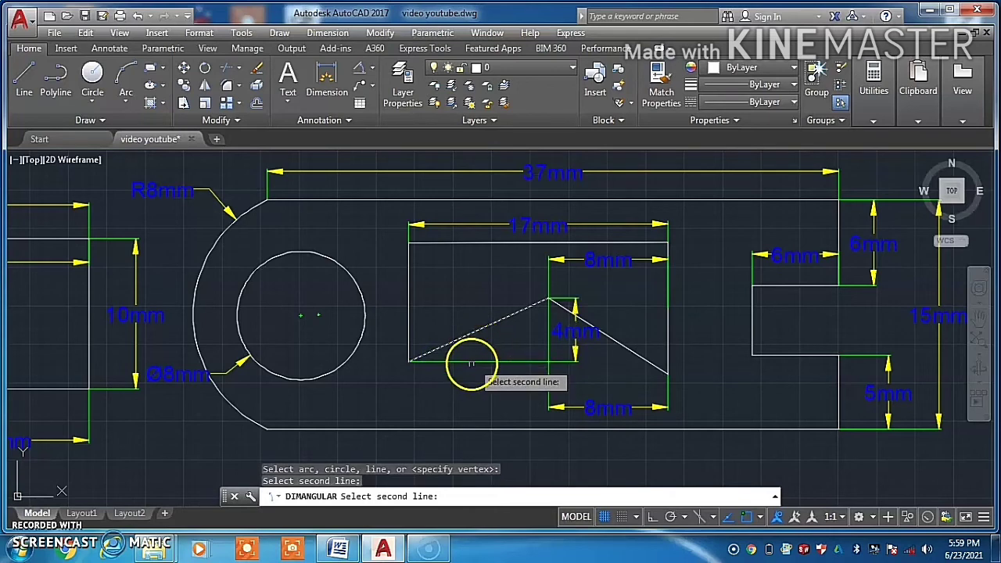
{"action": "key", "text": "Escape"}
{"action": "key", "text": "Return"}
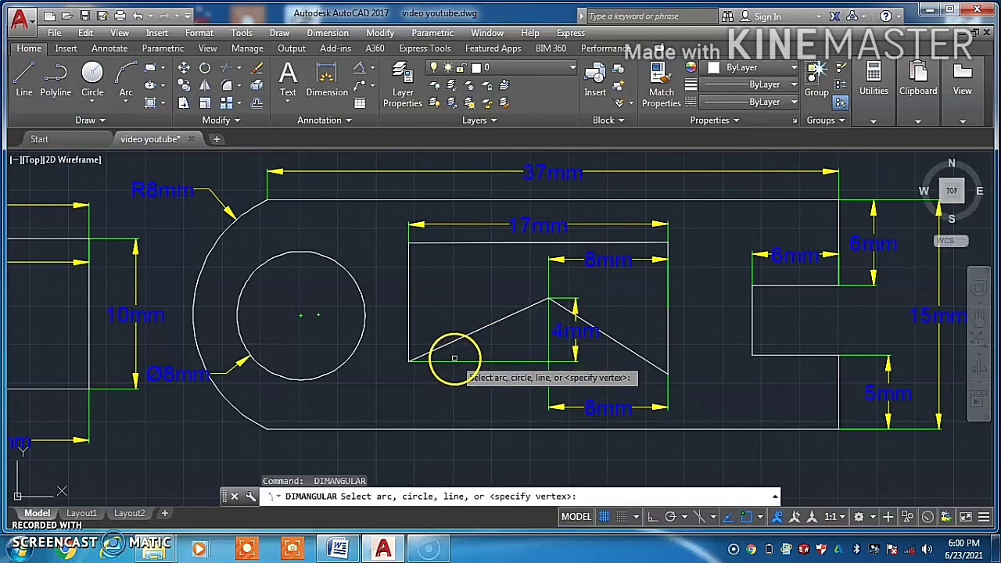
{"action": "left_click", "coordinate": [454, 358]}
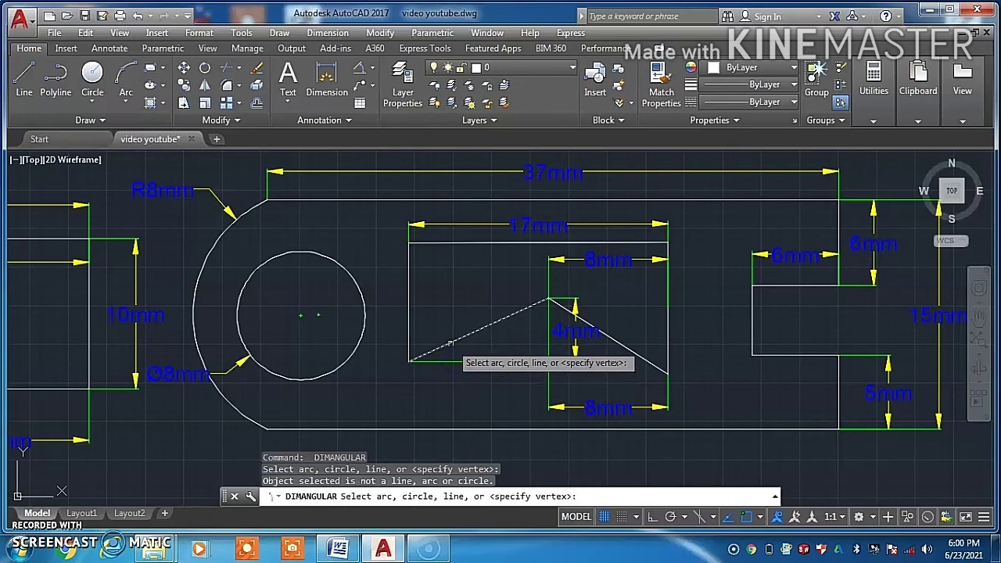
{"action": "left_click", "coordinate": [451, 345]}
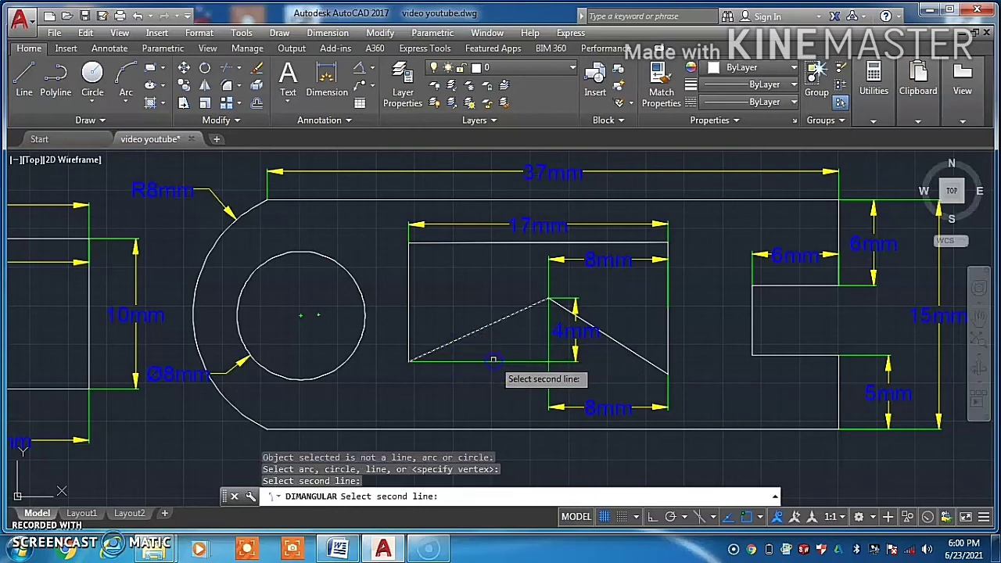
{"action": "key", "text": "Escape"}
{"action": "key", "text": "Escape"}
{"action": "key", "text": "Escape"}
{"action": "left_click", "coordinate": [482, 416]}
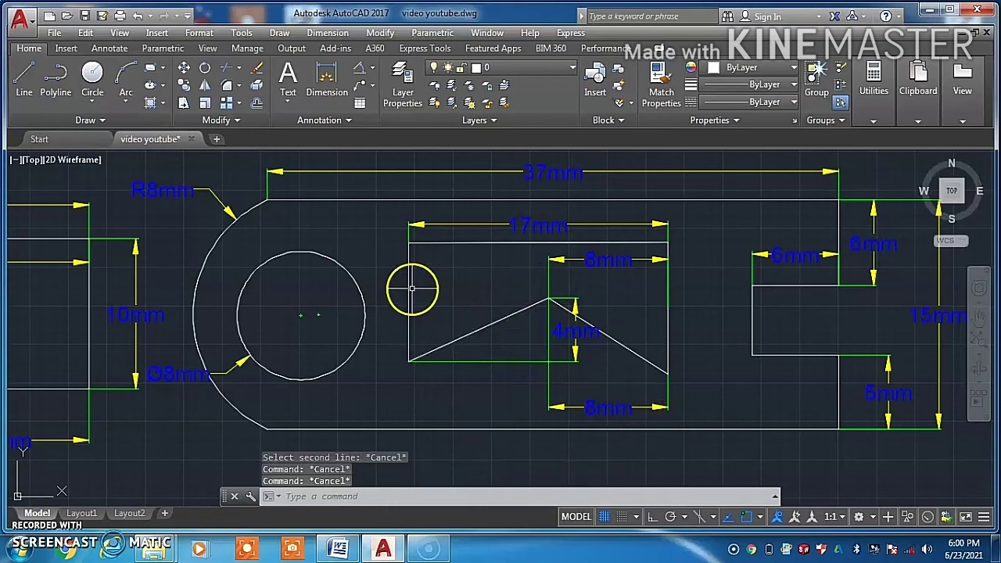